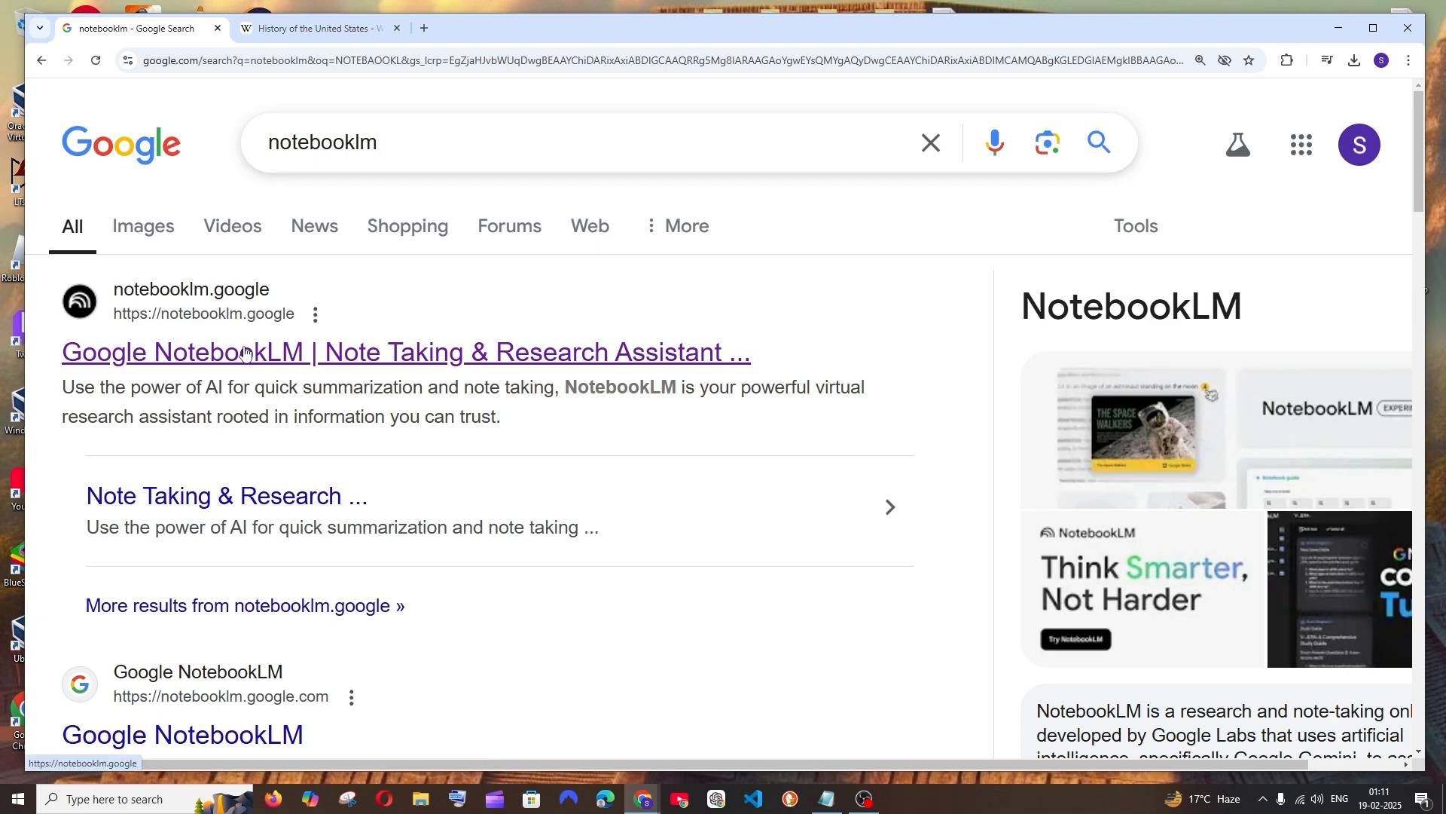
Step: Open NotebookLM from the Google search result and create a new notebook
{"action": "left_click", "coordinate": [245, 353]}
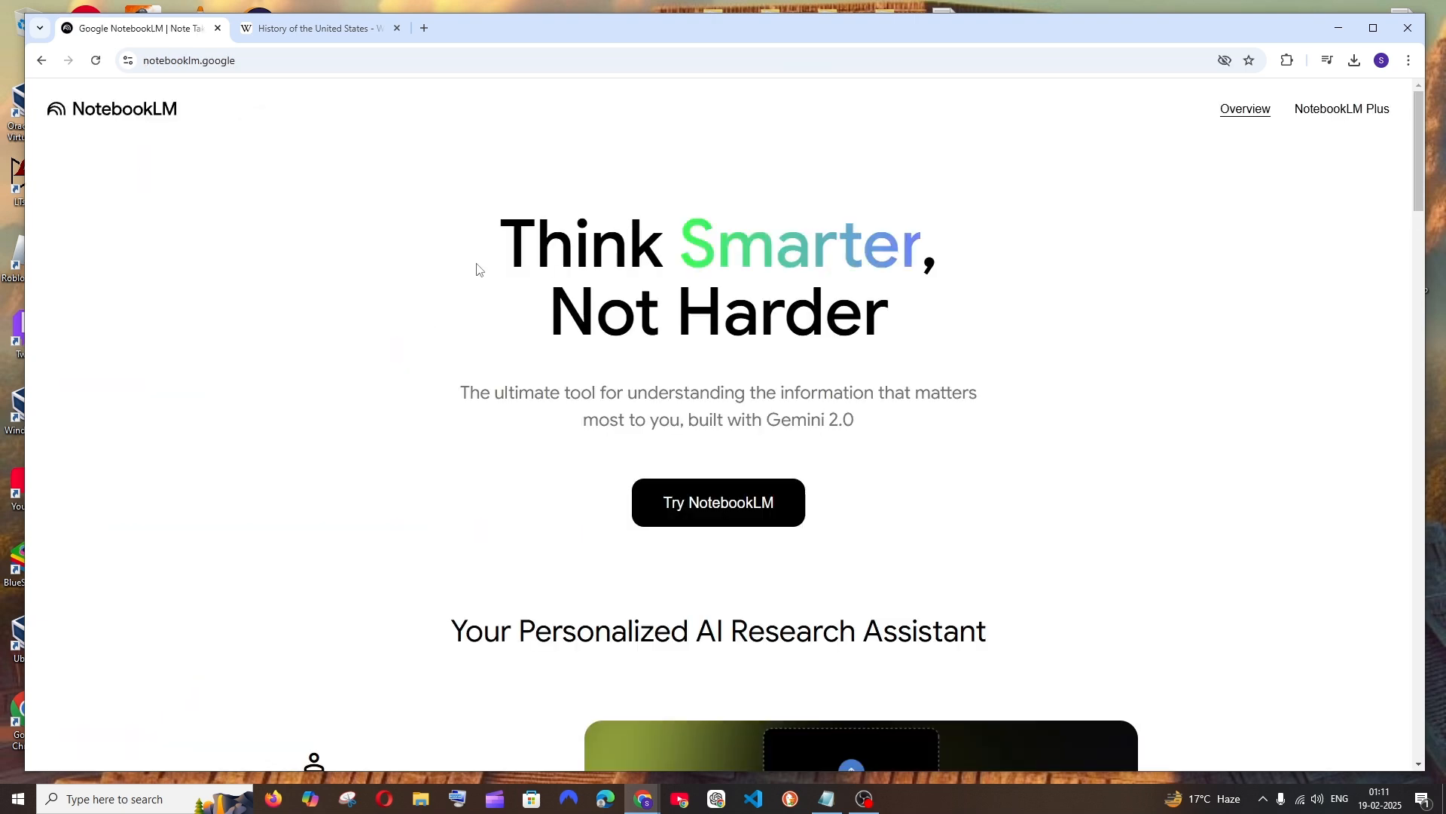
{"action": "left_click", "coordinate": [761, 502]}
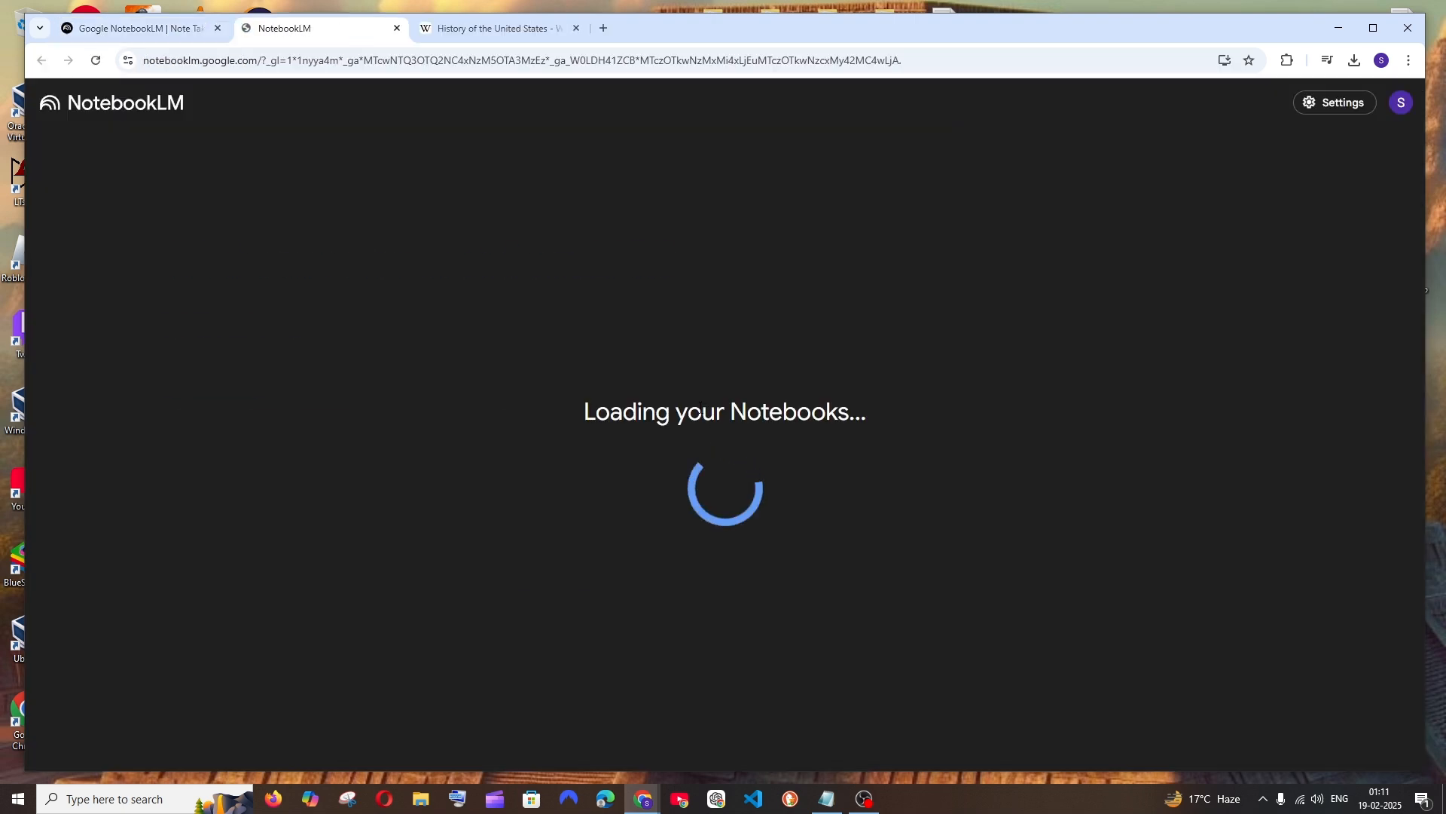
{"action": "key", "text": "ctrl+plus"}
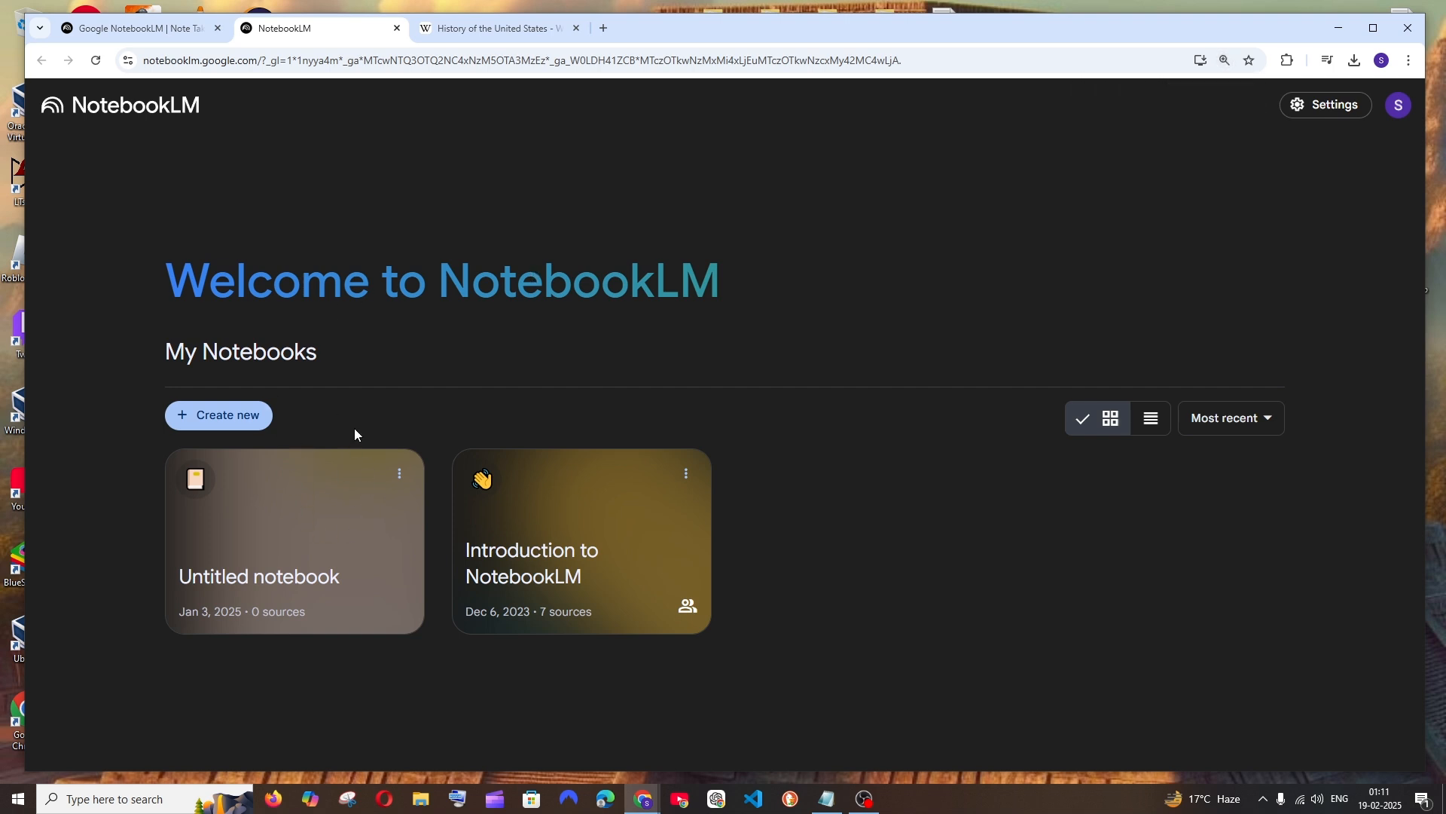
{"action": "left_click", "coordinate": [200, 419]}
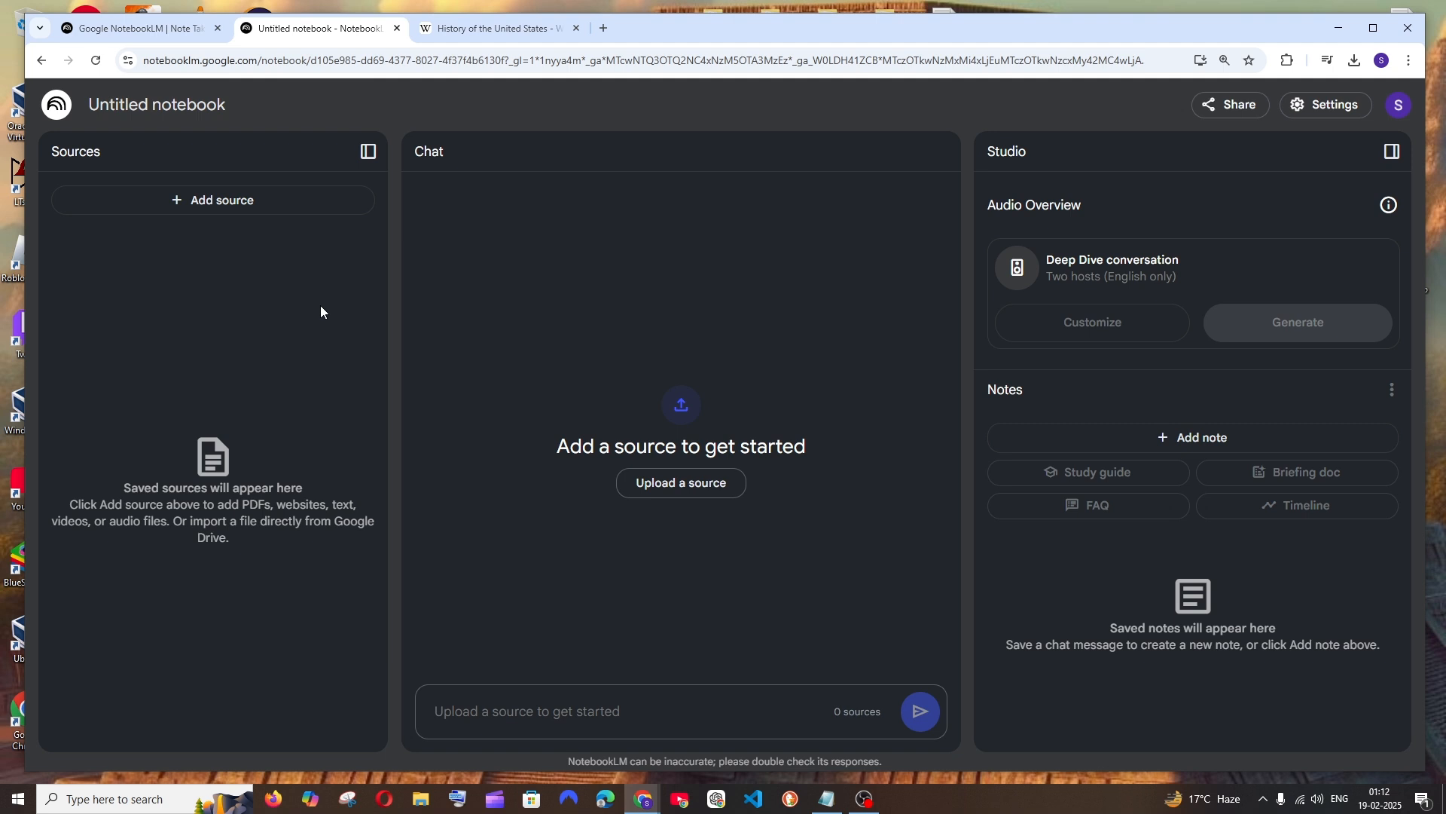
{"action": "left_click", "coordinate": [212, 204]}
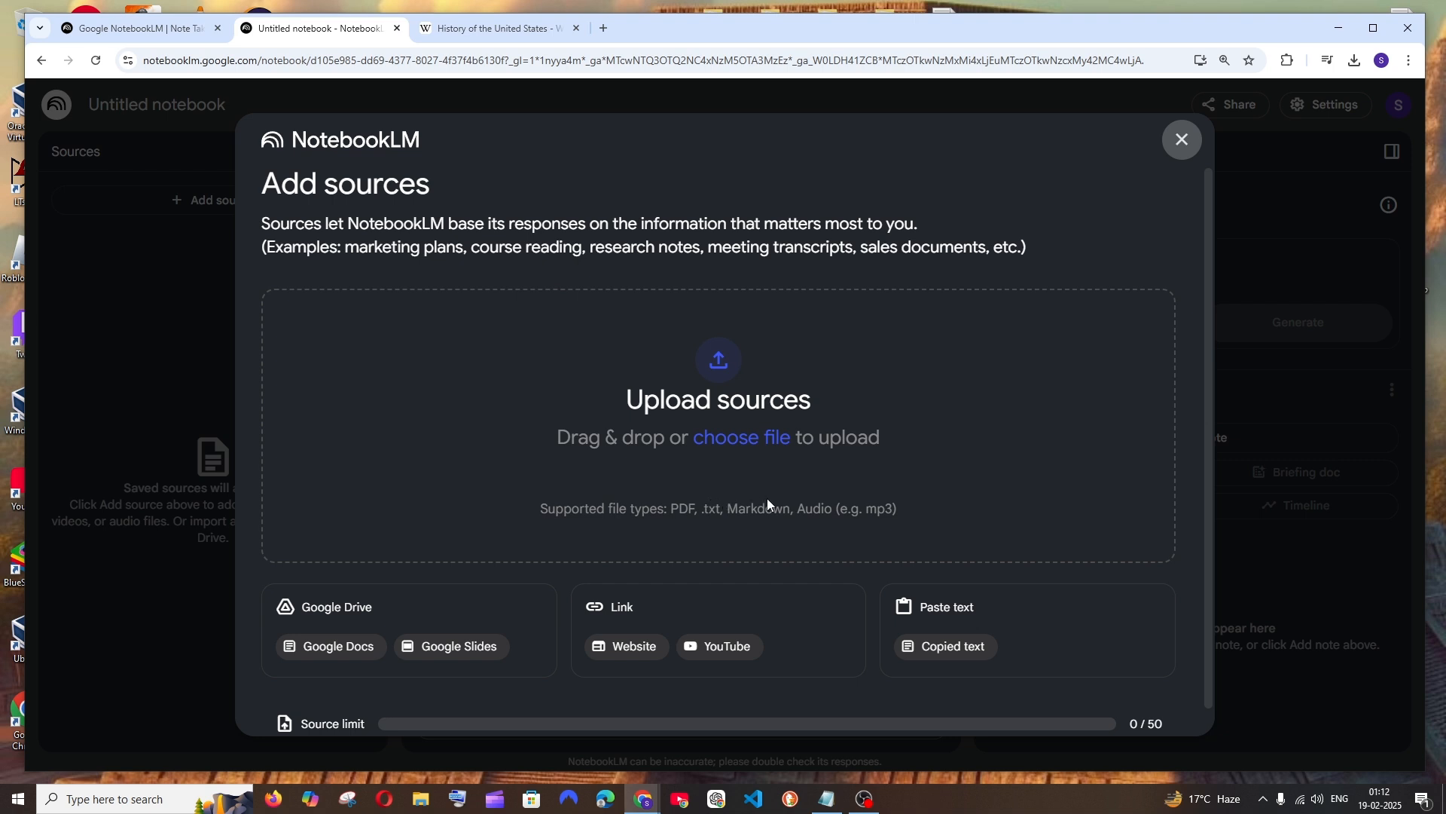
{"action": "scroll", "coordinate": [647, 508], "scroll_direction": "down", "scroll_amount": 1}
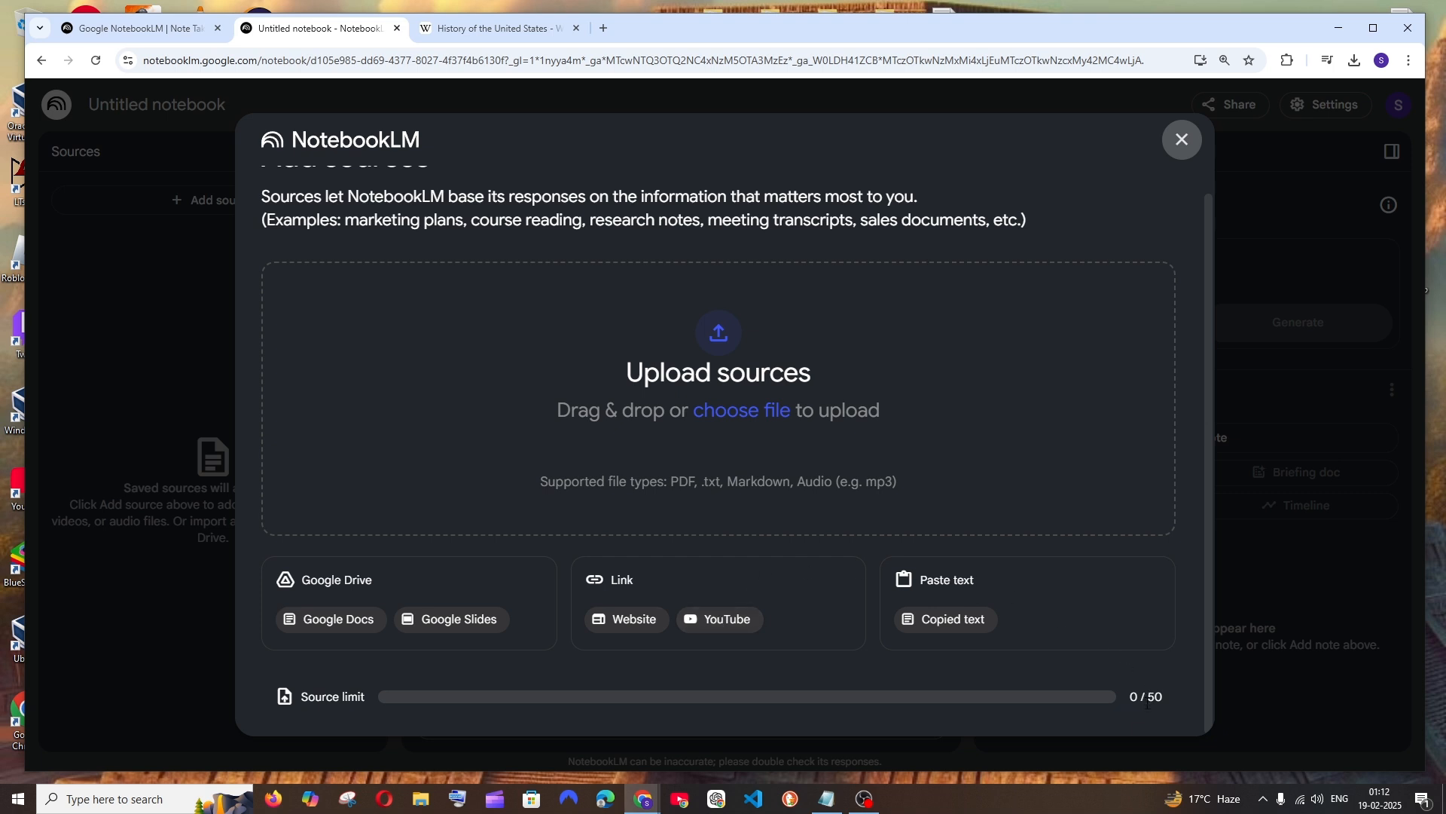
{"action": "scroll", "coordinate": [734, 491], "scroll_direction": "up", "scroll_amount": 1}
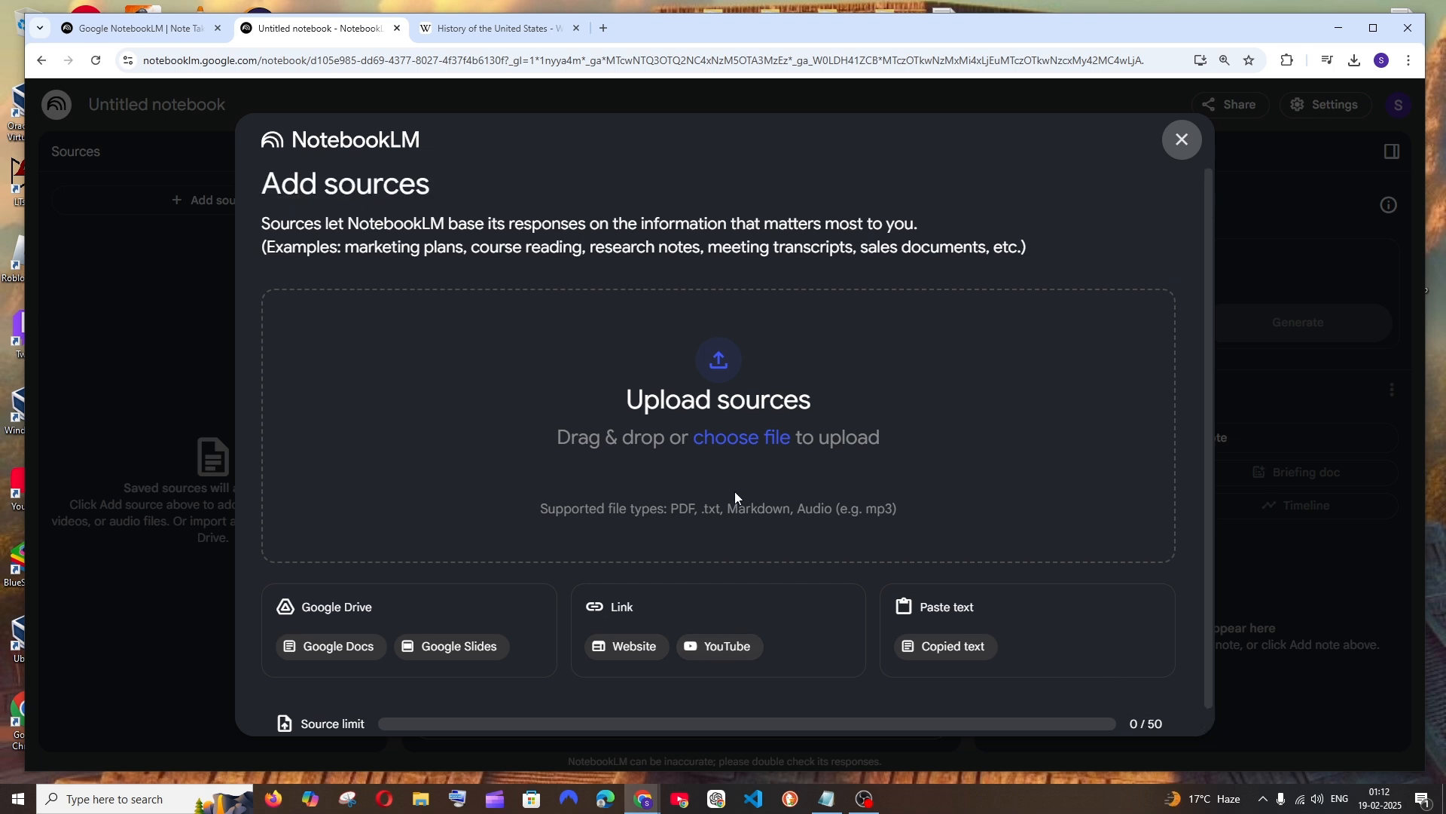
{"action": "left_click", "coordinate": [473, 29]}
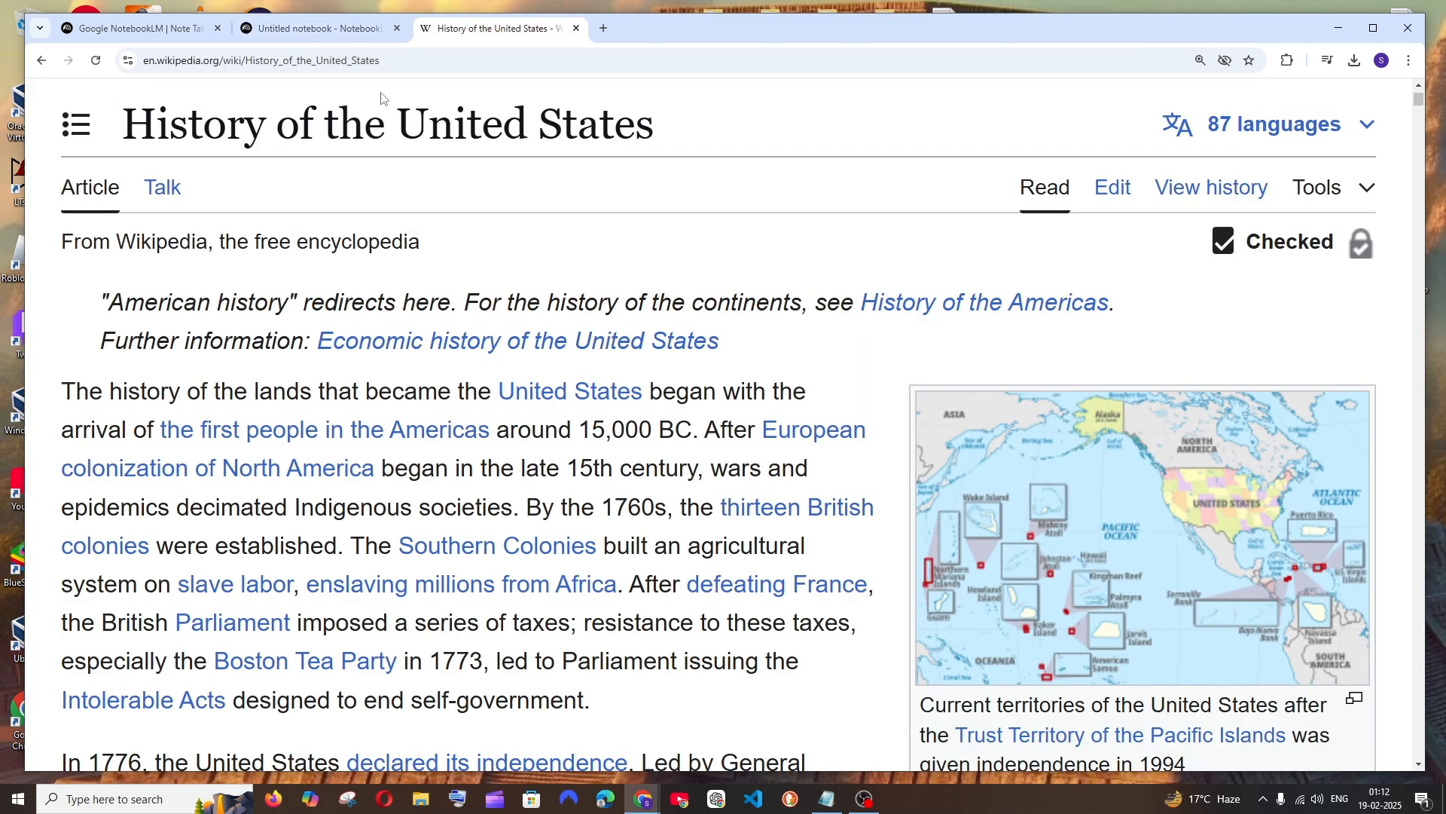
{"action": "left_click", "coordinate": [468, 67]}
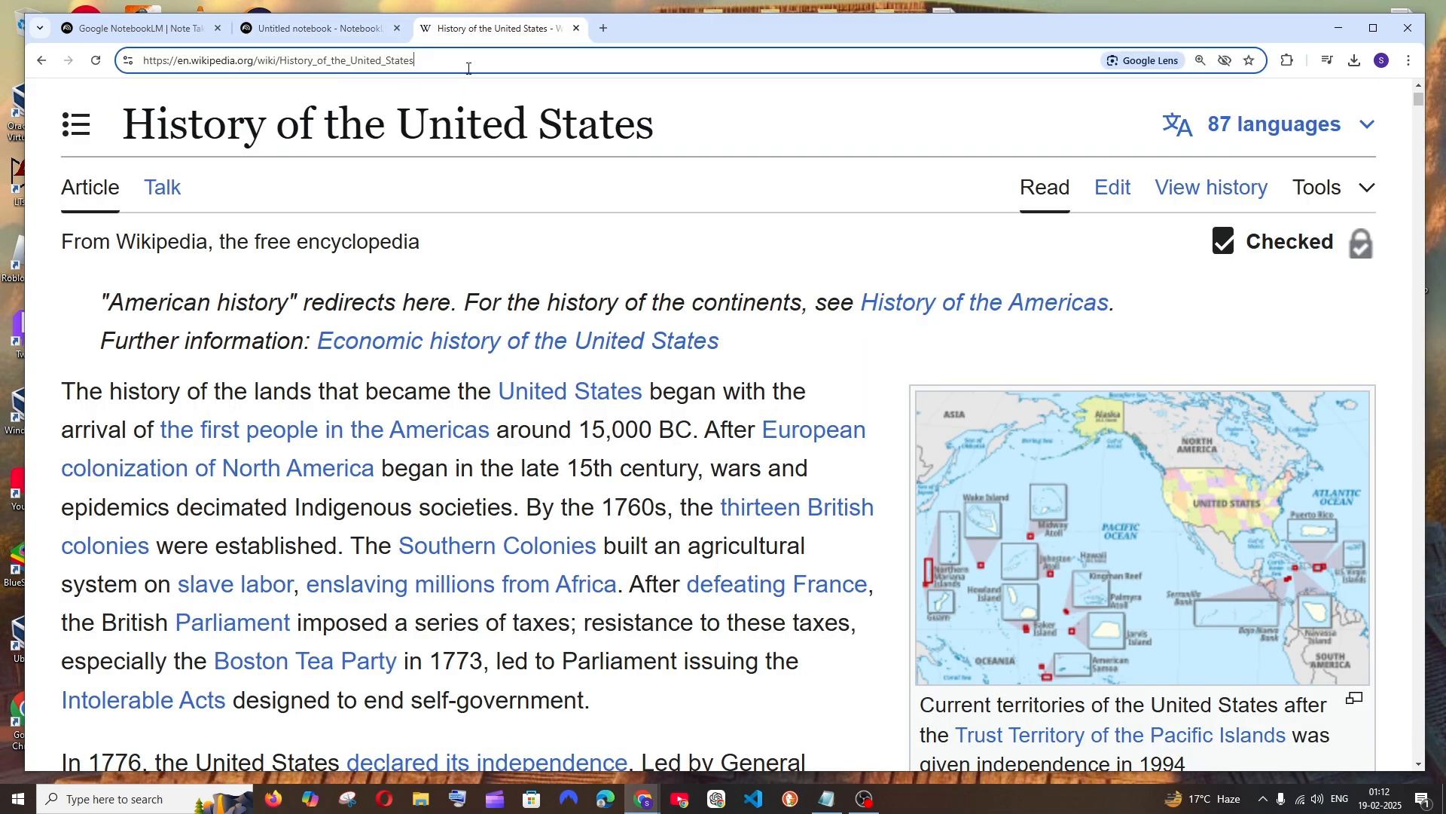
{"action": "key", "text": "ctrl+a"}
{"action": "key", "text": "ctrl+c"}
{"action": "left_click", "coordinate": [316, 28]}
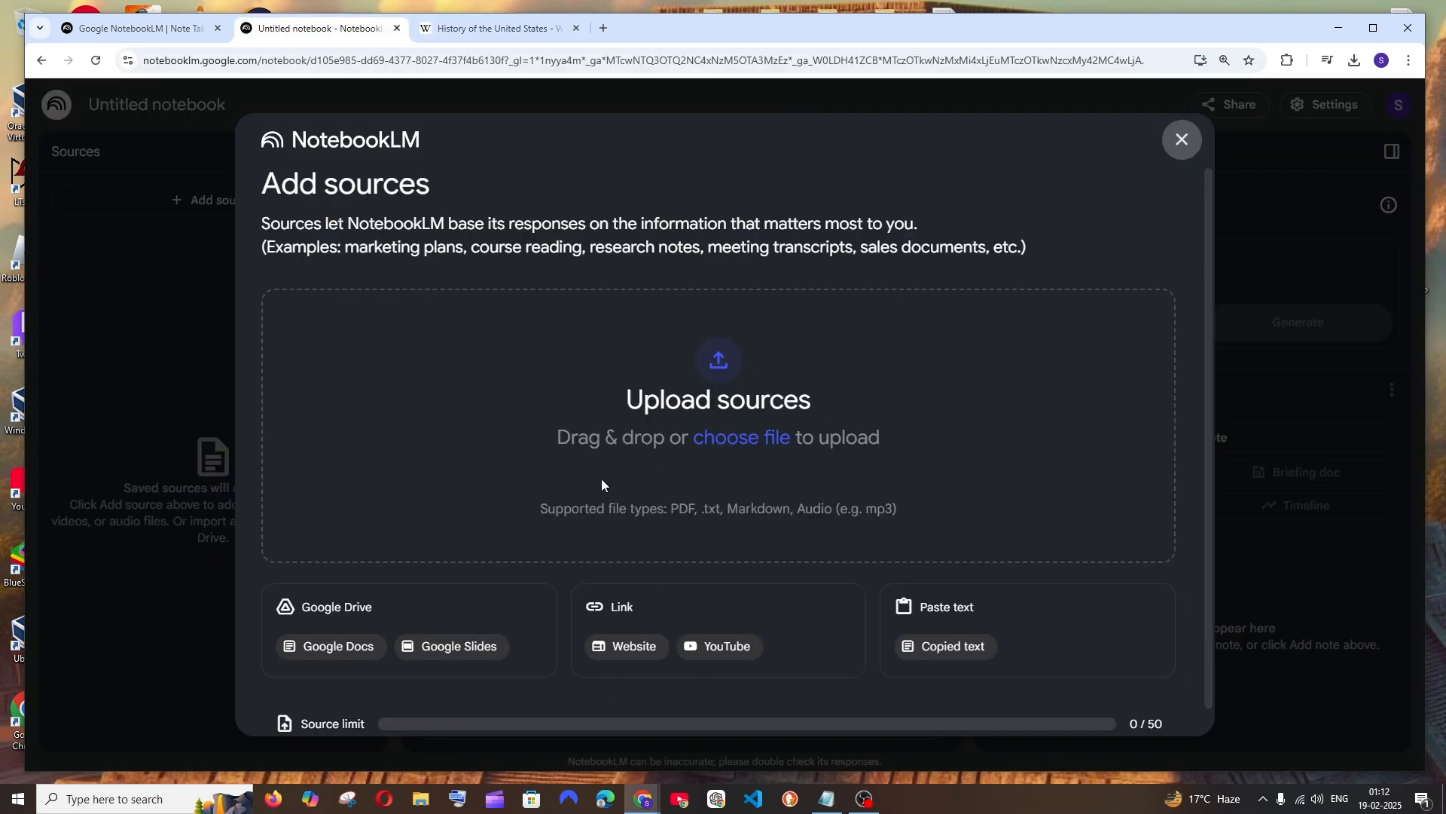
{"action": "left_click", "coordinate": [629, 649]}
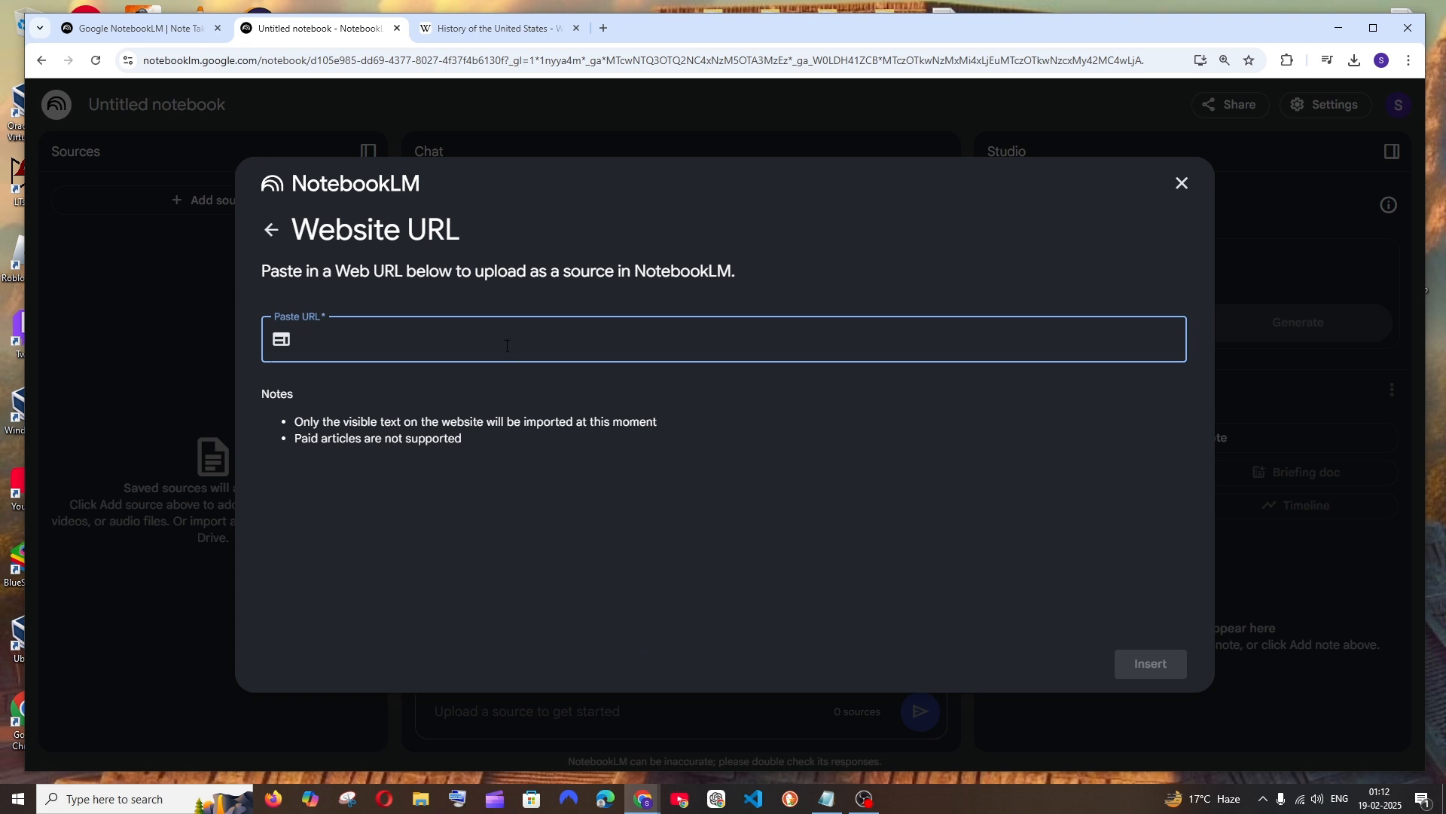
{"action": "key", "text": "ctrl+v"}
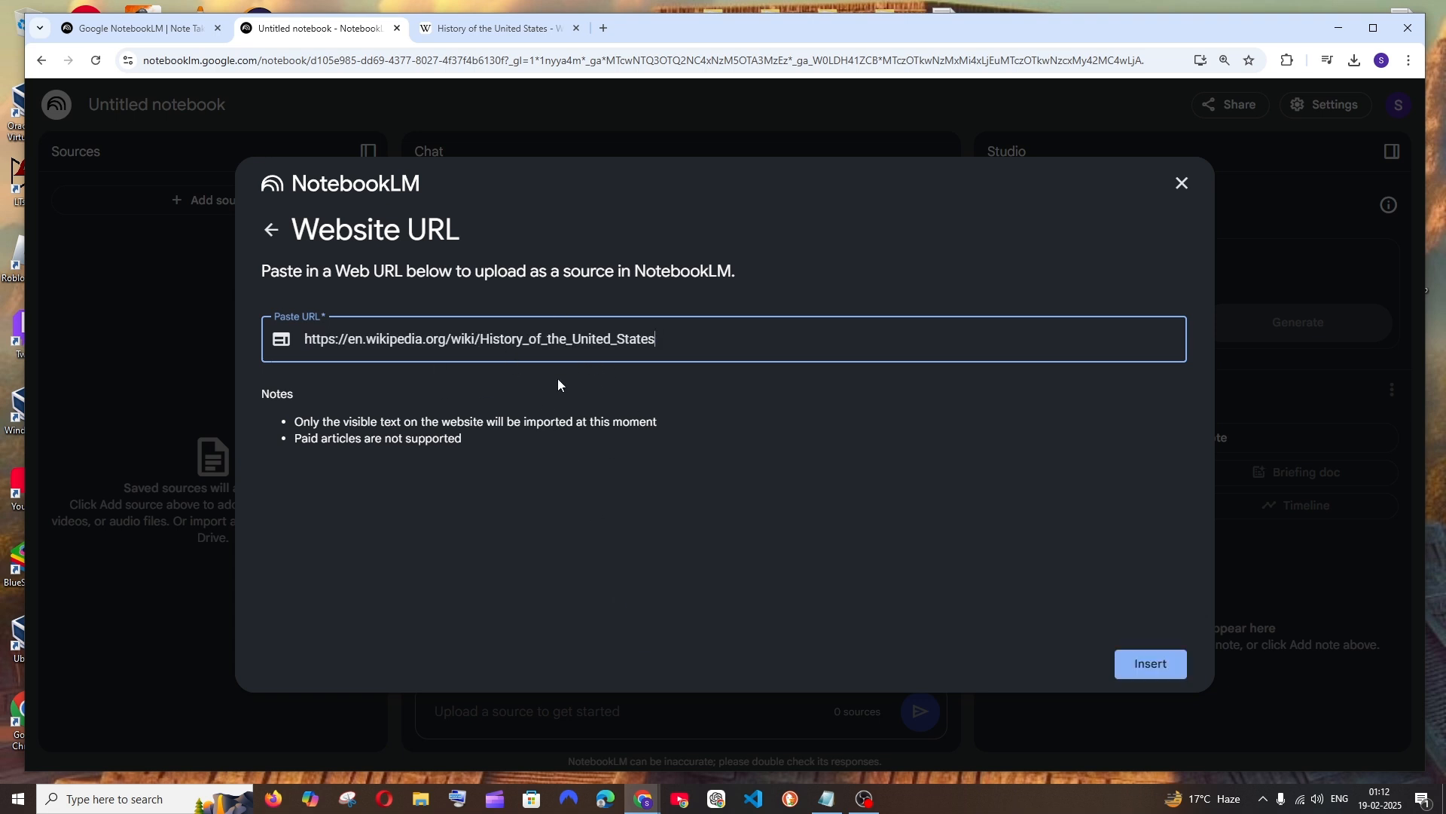
{"action": "left_click", "coordinate": [1160, 664]}
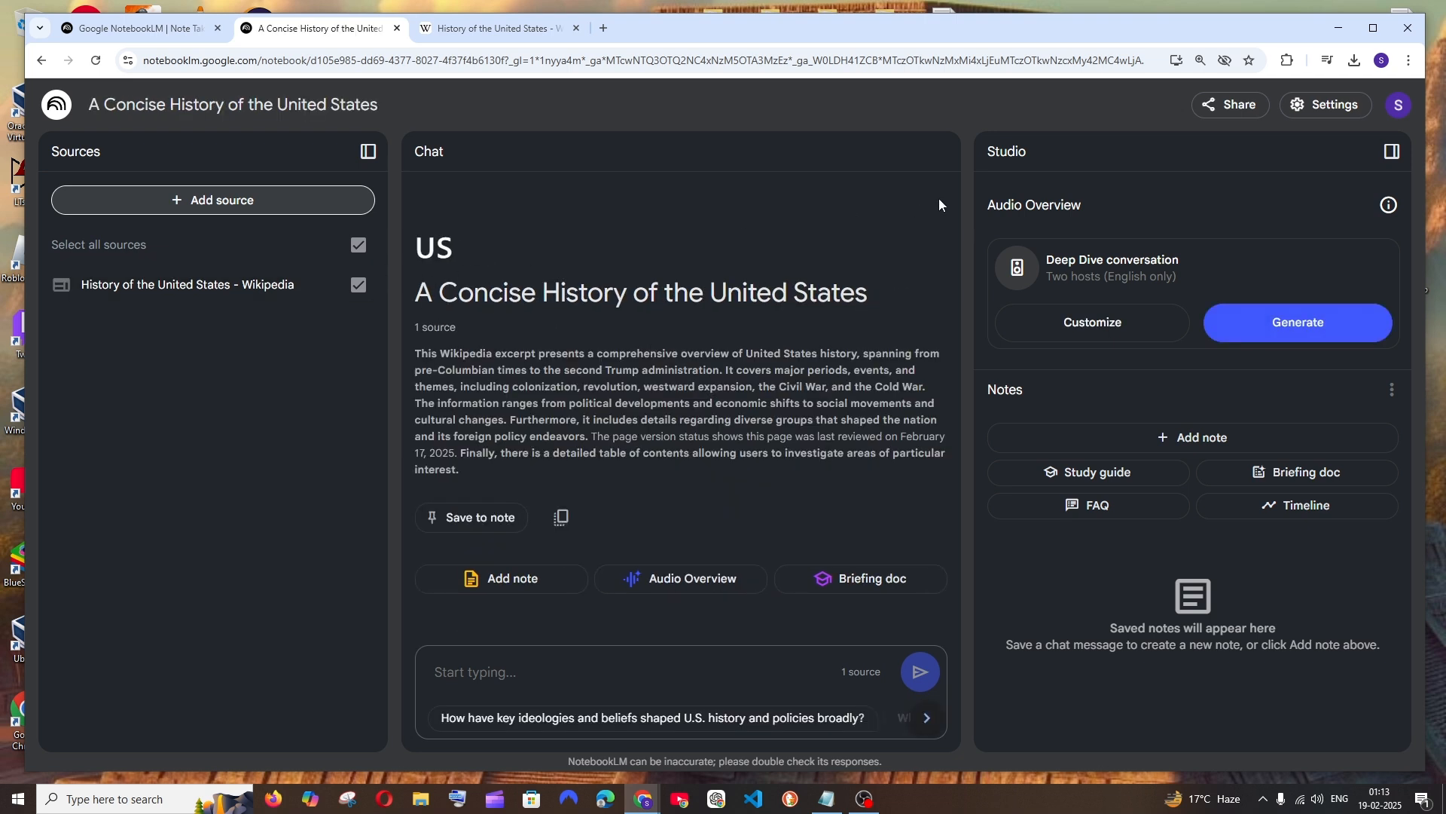
Step: Collapse the Studio section and highlight the generated summary of the notebook's source
{"action": "left_click", "coordinate": [1393, 151]}
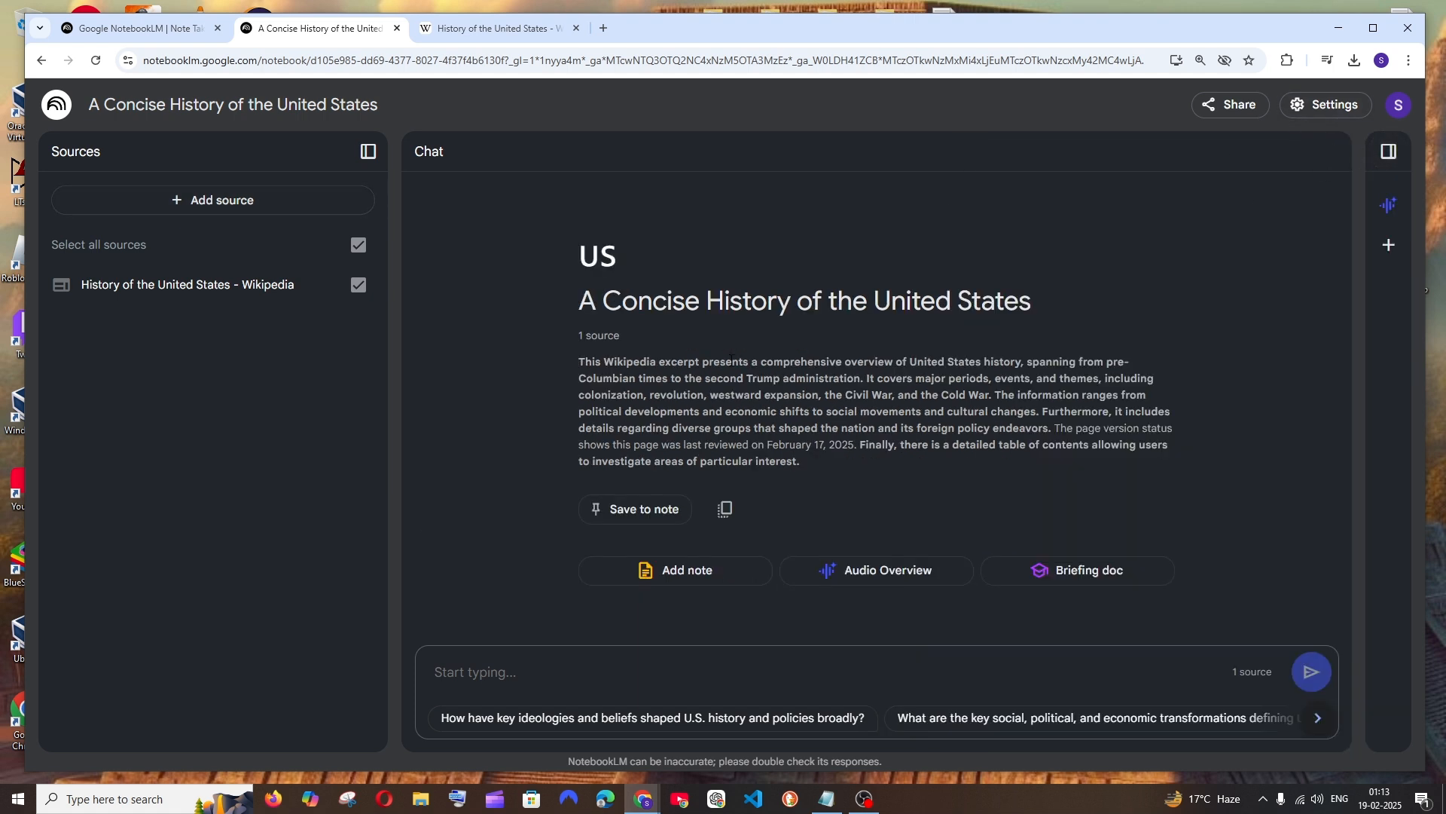
{"action": "left_click_drag", "start_coordinate": [563, 364], "coordinate": [902, 481]}
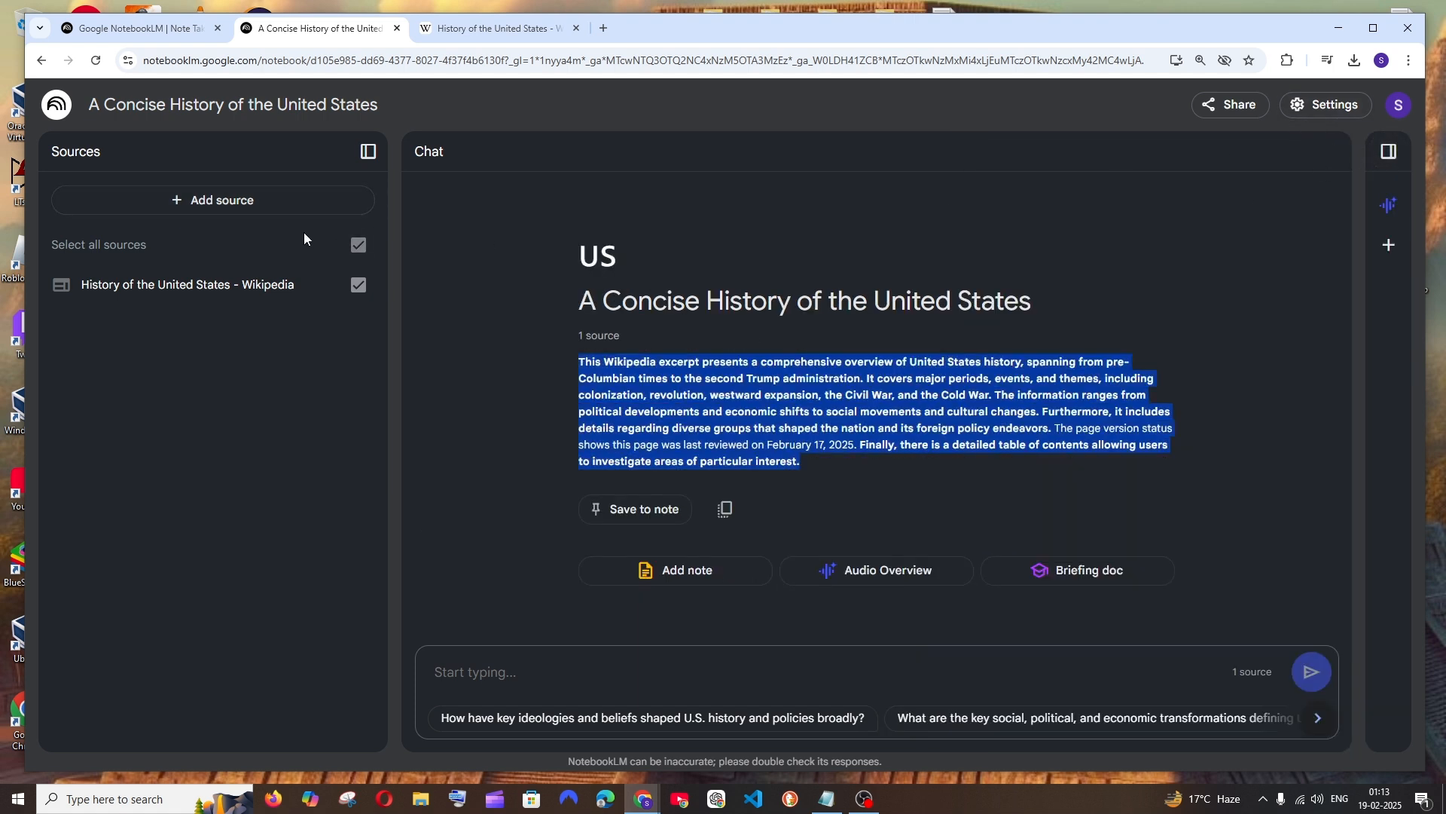
Step: Examine the website and YouTube link options for adding another source, and close the dialog without adding anything
{"action": "left_click", "coordinate": [202, 212]}
{"action": "scroll", "coordinate": [715, 485], "scroll_direction": "down", "scroll_amount": 1}
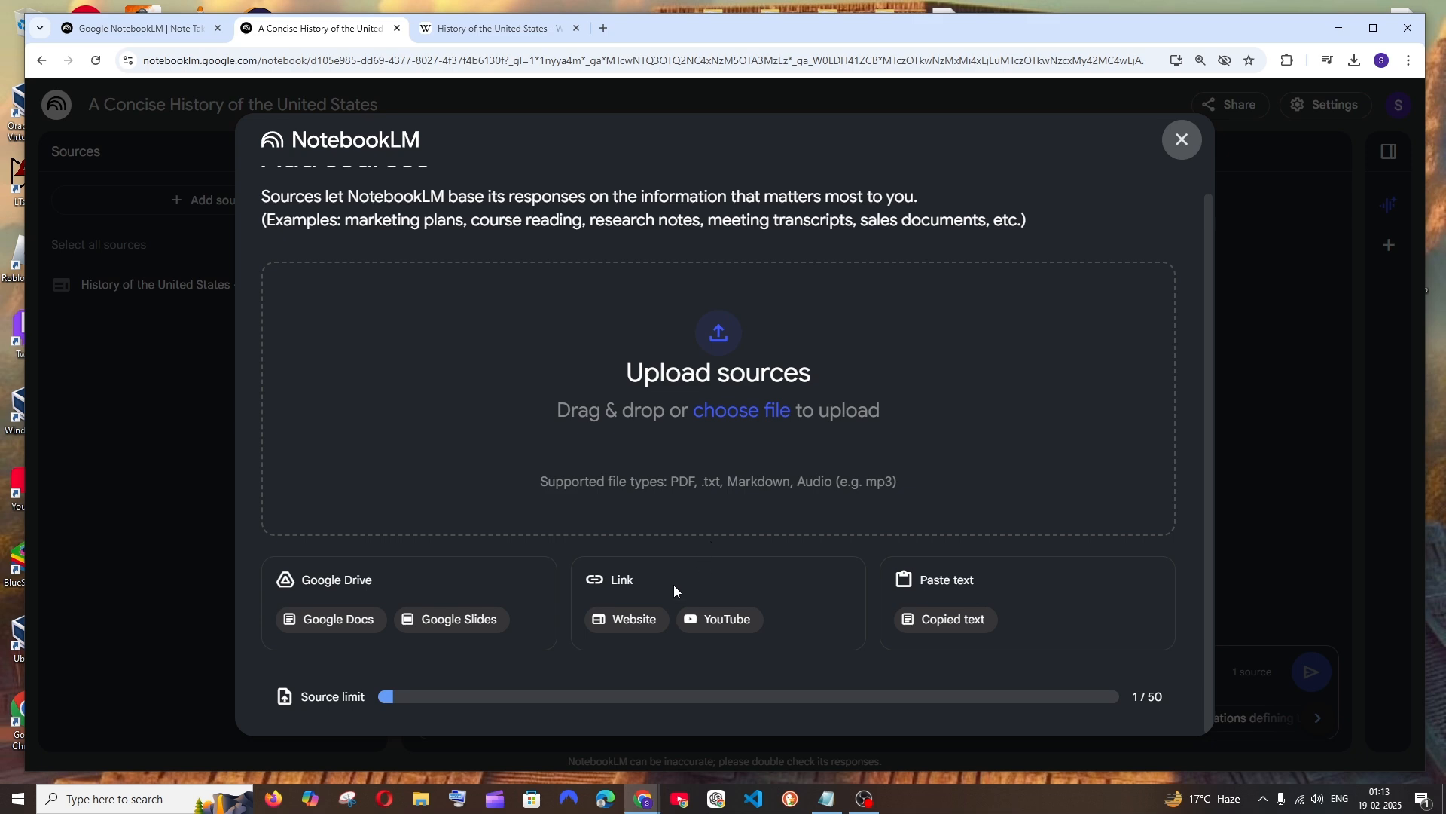
{"action": "left_click", "coordinate": [639, 619]}
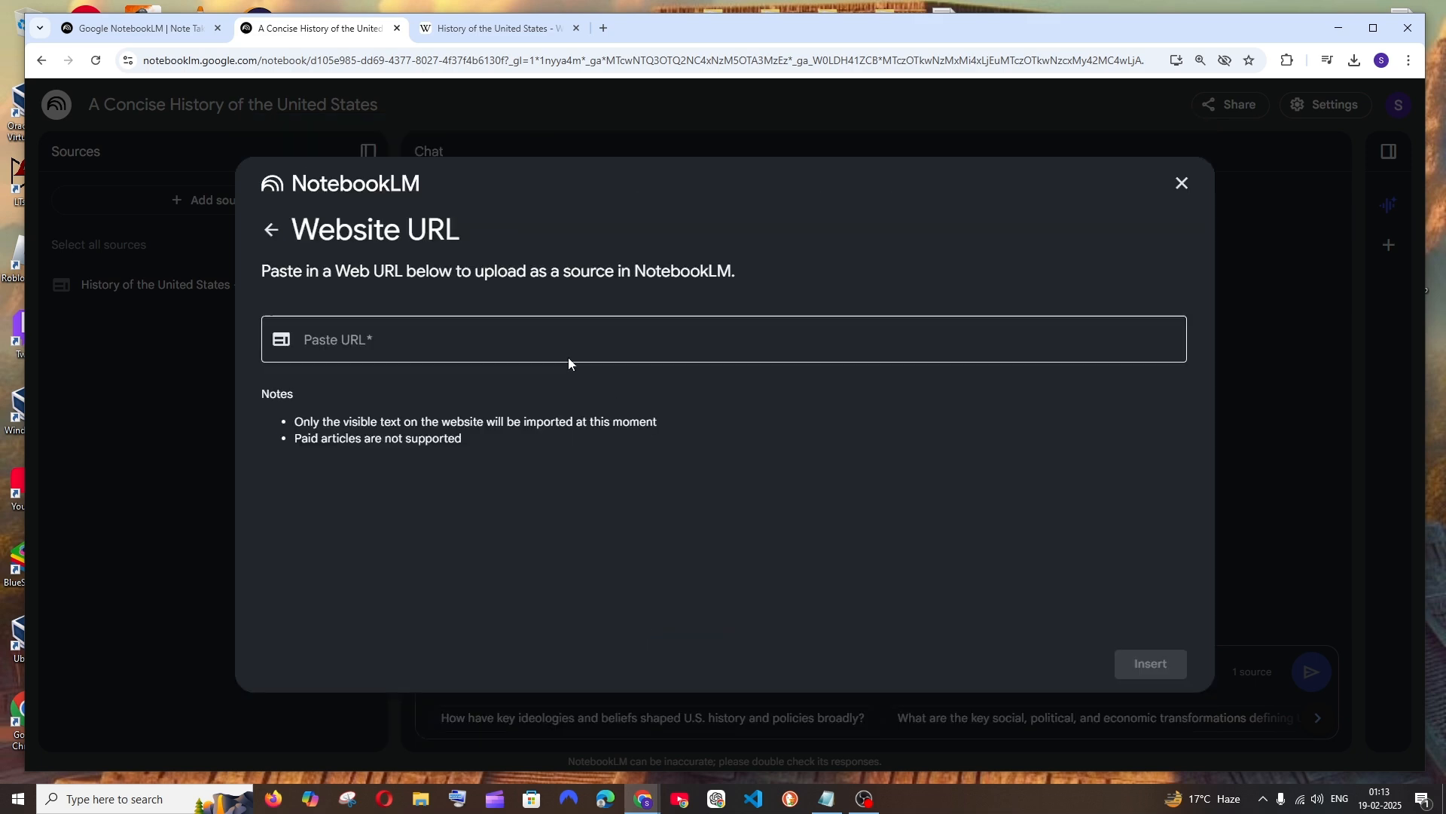
{"action": "left_click", "coordinate": [1181, 183]}
{"action": "left_click", "coordinate": [301, 205]}
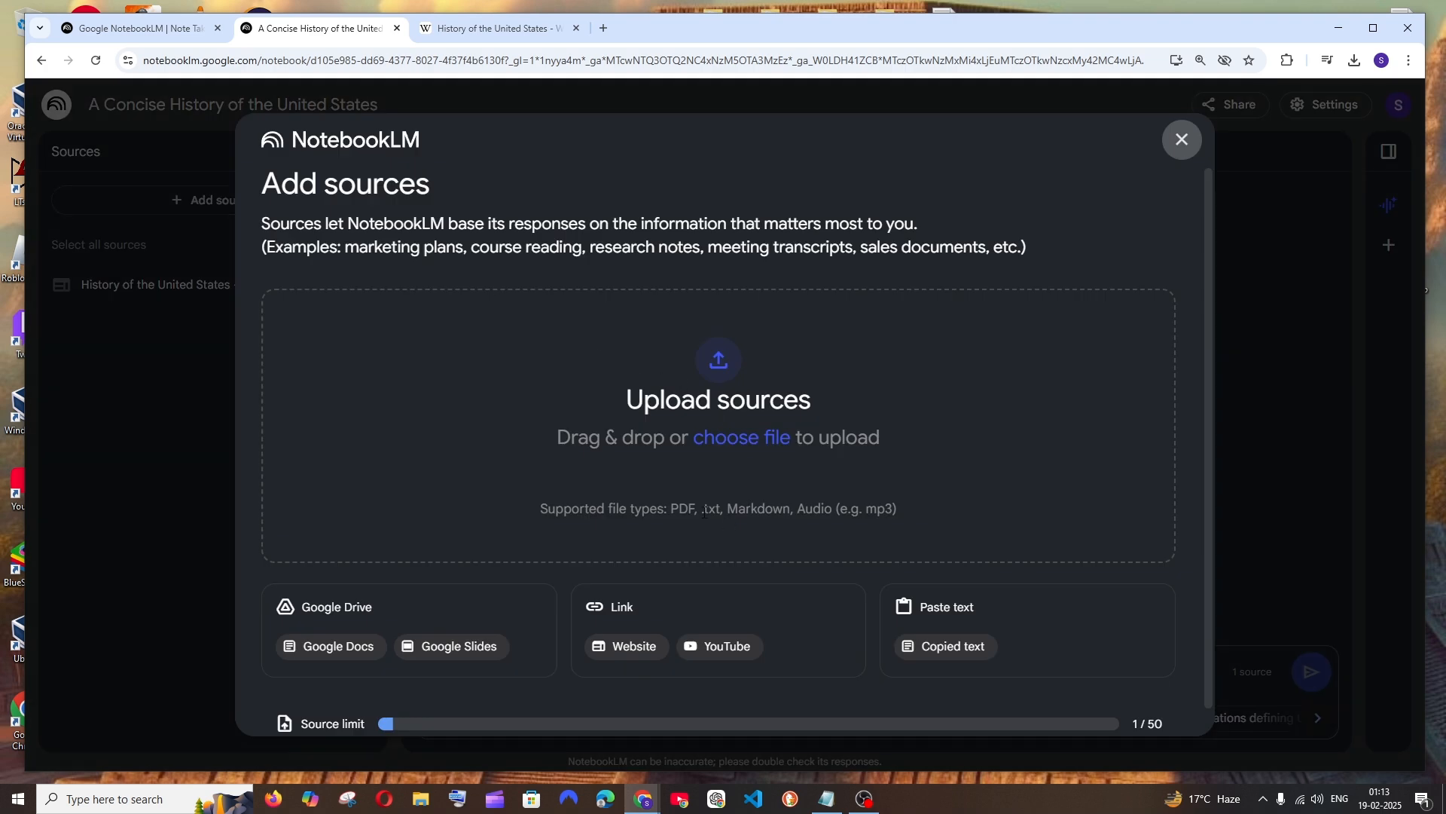
{"action": "left_click", "coordinate": [730, 648]}
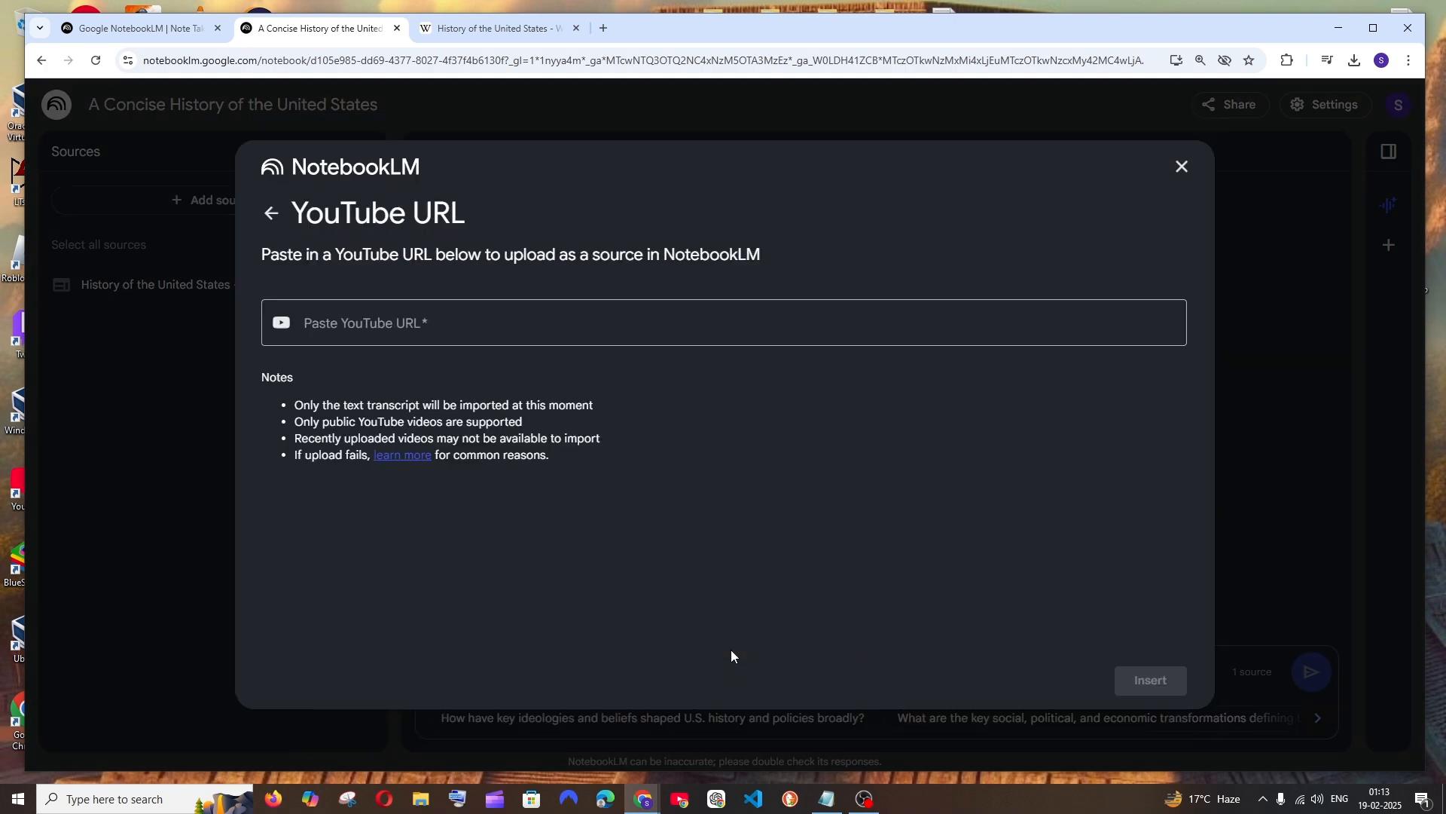
{"action": "left_click", "coordinate": [272, 214]}
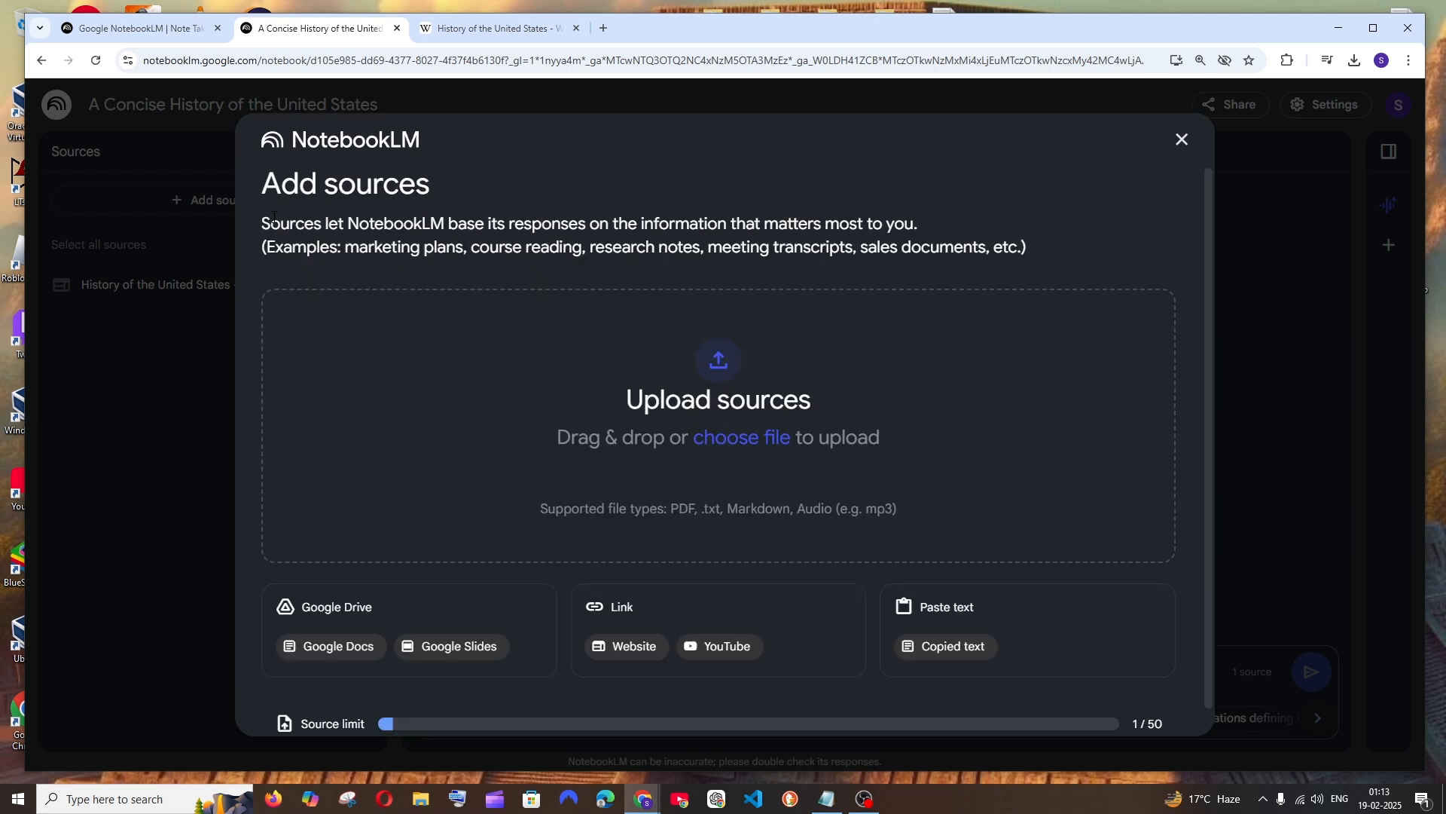
{"action": "scroll", "coordinate": [900, 595], "scroll_direction": "down", "scroll_amount": 1}
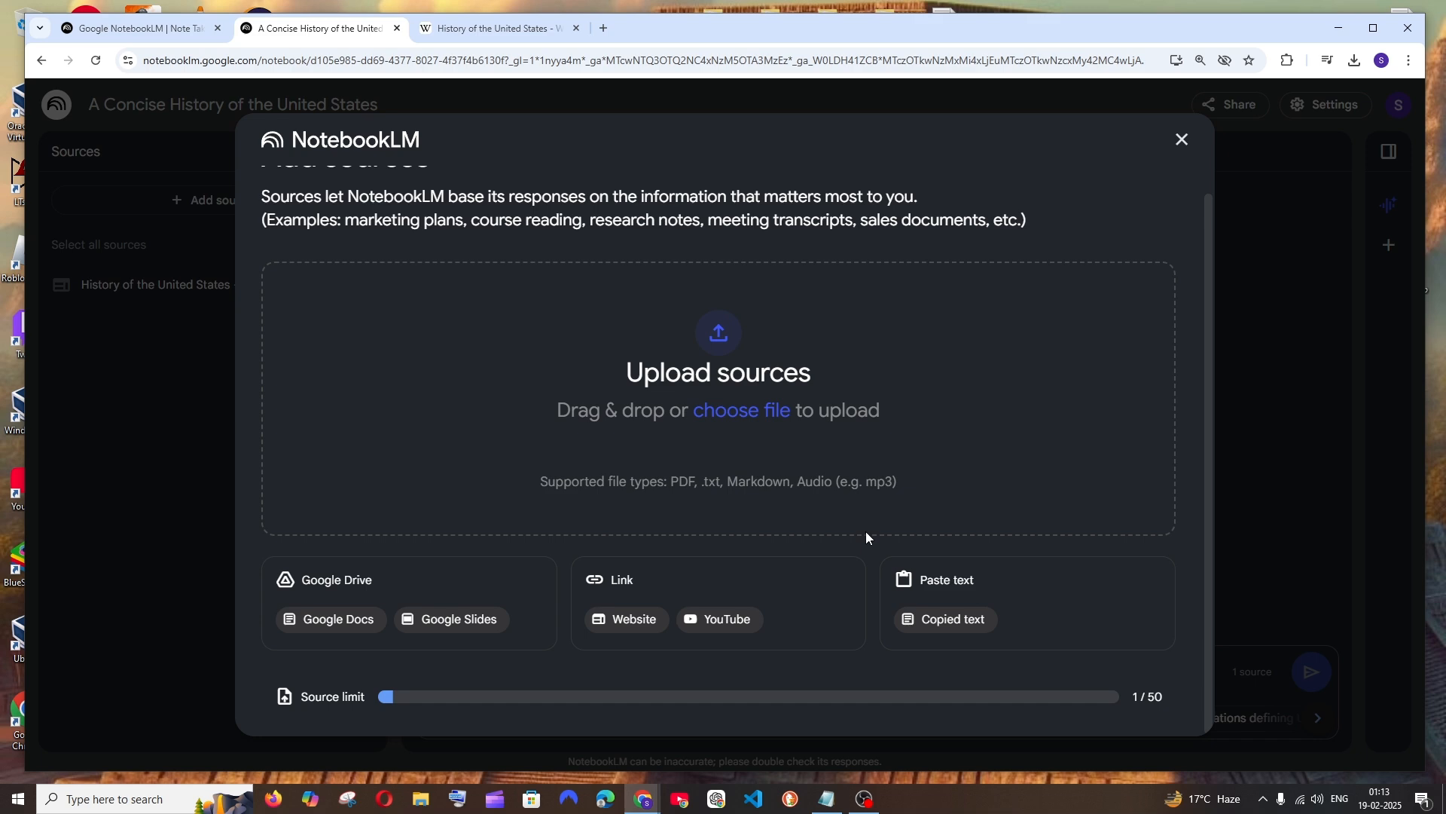
{"action": "left_click", "coordinate": [1181, 139]}
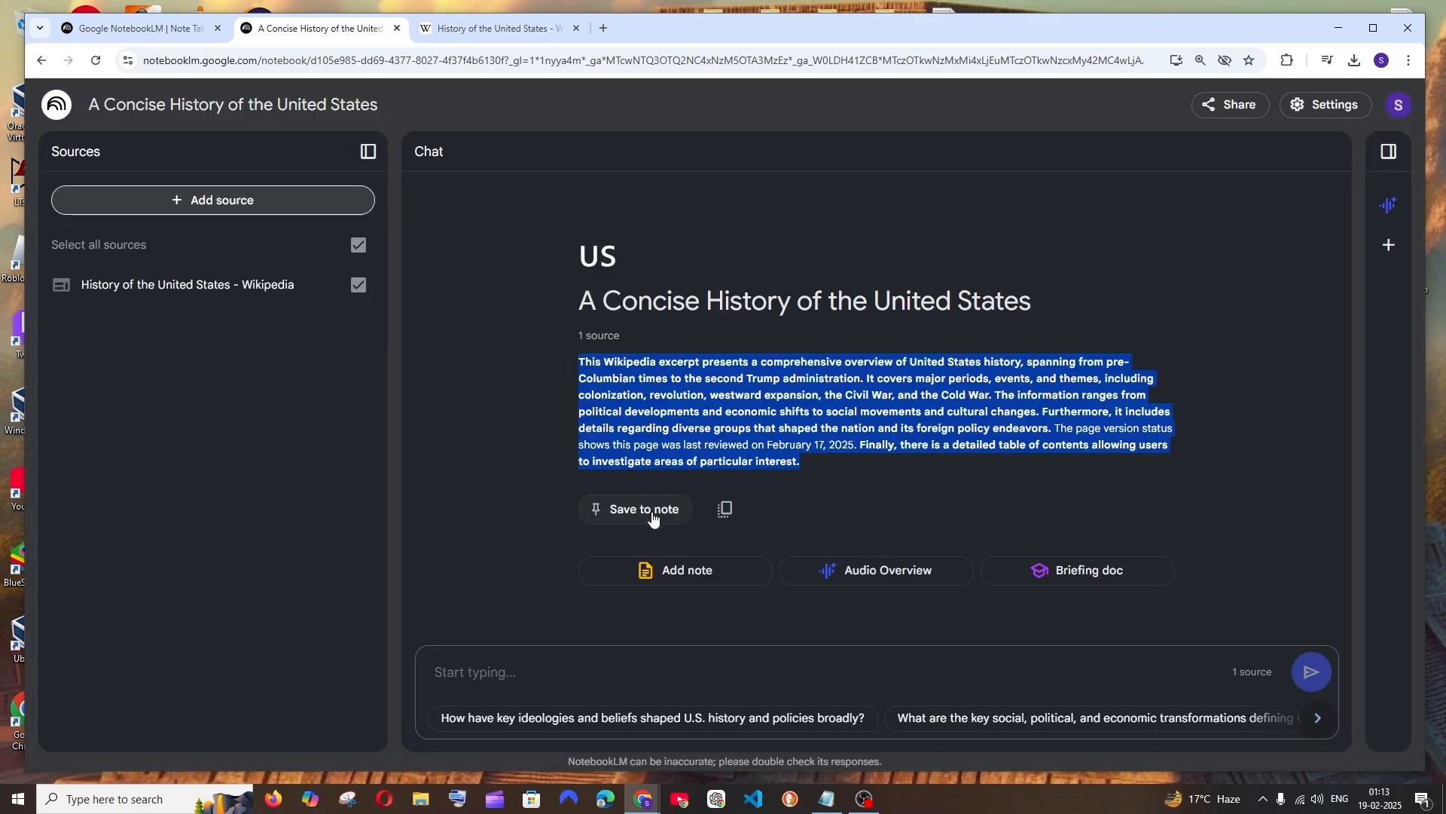
Step: Go to the "First settlement in Jamestown" heading in the Wikipedia article and highlight the word "Jamestown"
{"action": "key", "text": "ctrl+Tab"}
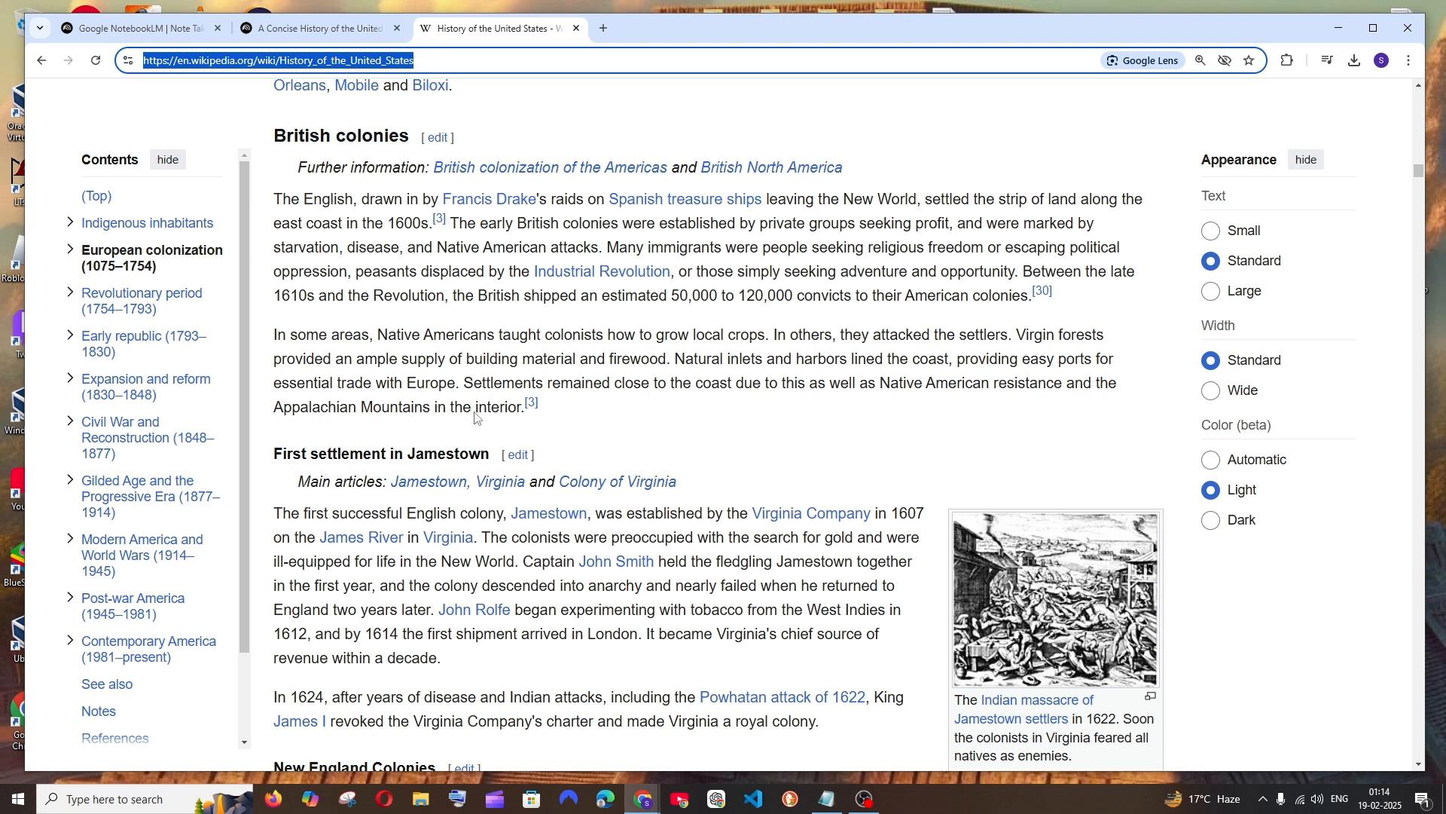
{"action": "left_click_drag", "start_coordinate": [273, 452], "coordinate": [485, 452]}
{"action": "left_click", "coordinate": [457, 448]}
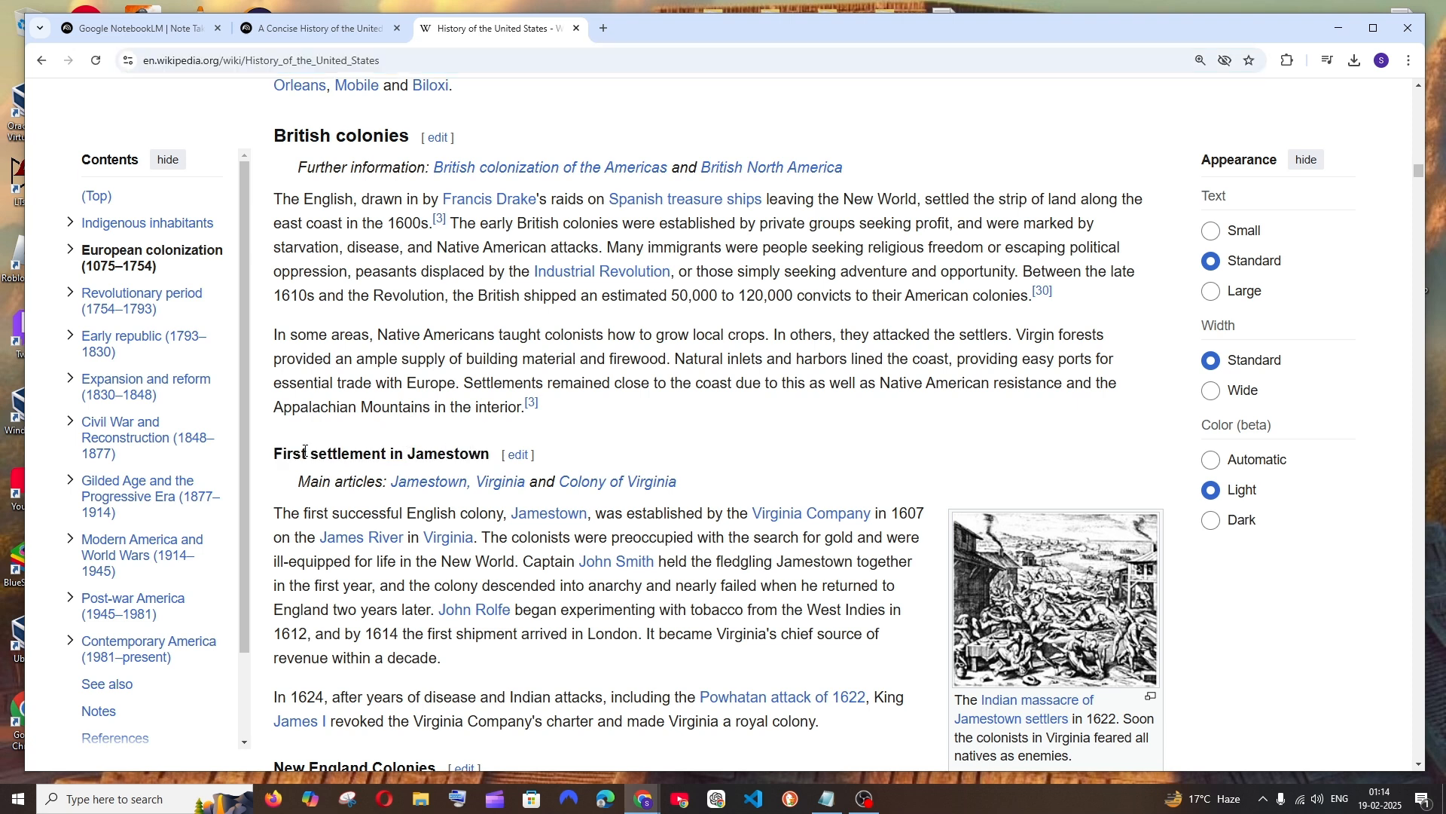
{"action": "double_click", "coordinate": [411, 453]}
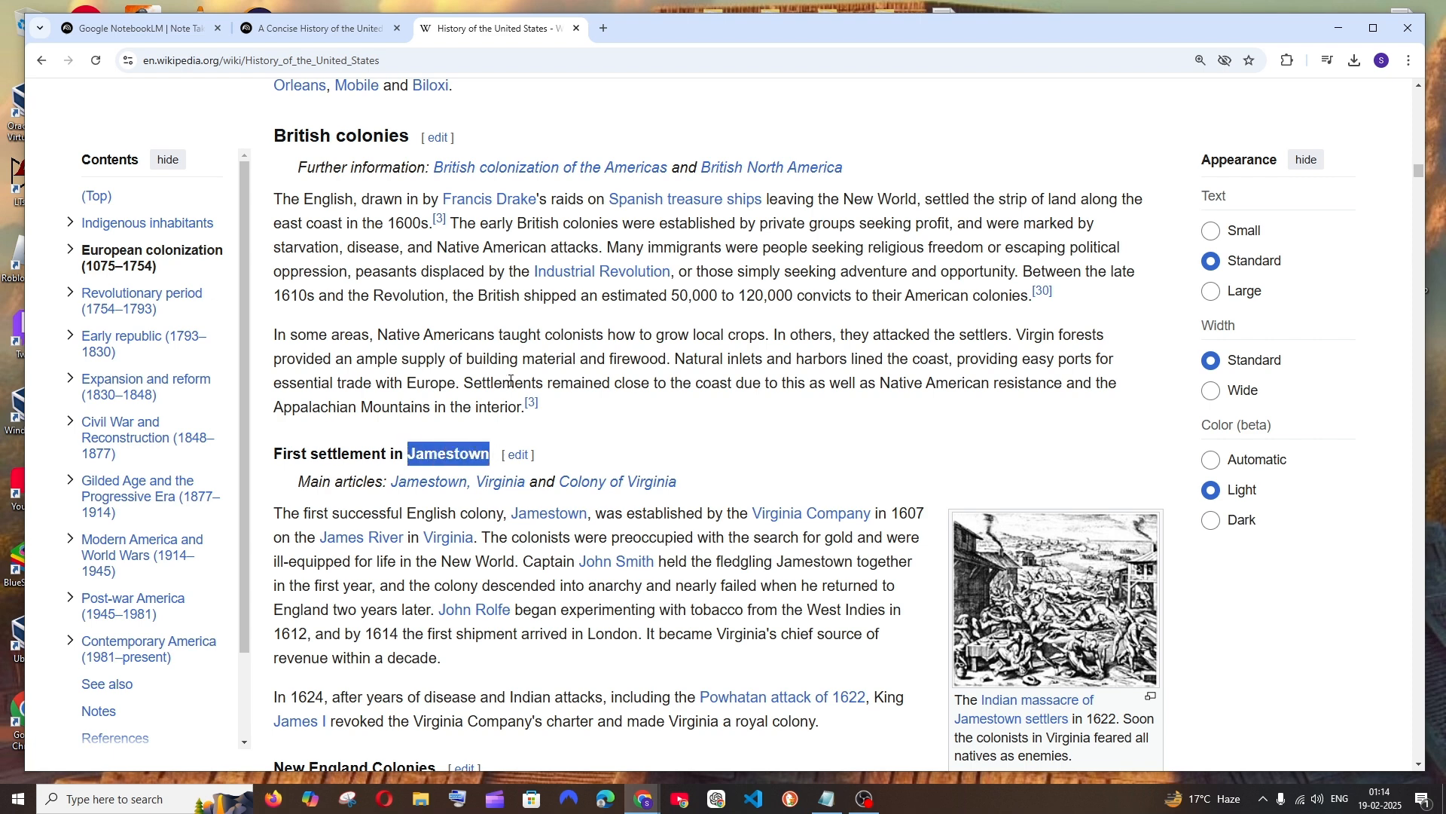
Step: Return to the notebook and ask in the chat "whats special about Jamestown"
{"action": "left_click", "coordinate": [316, 28]}
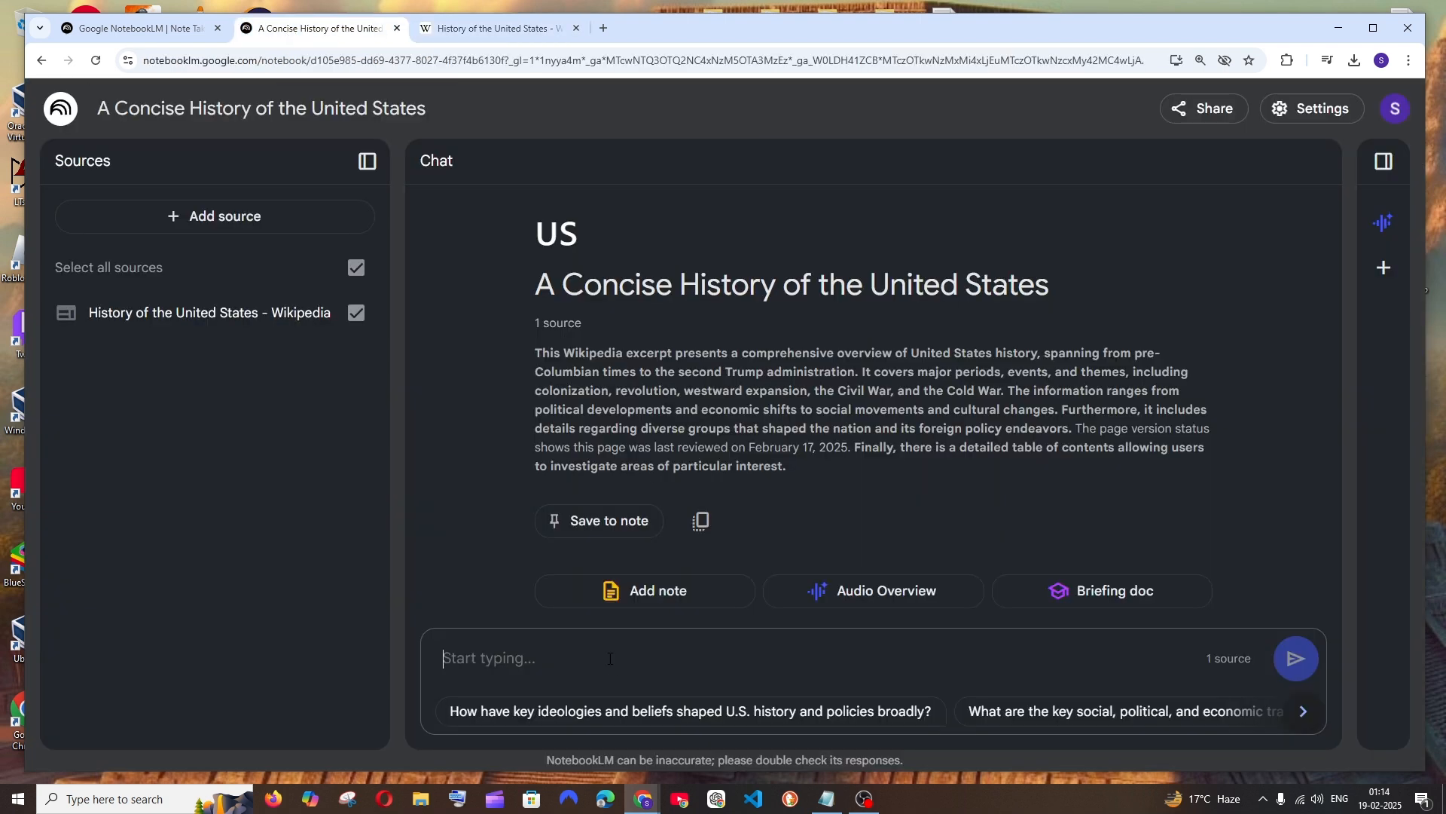
{"action": "type", "text": "whats sp"}
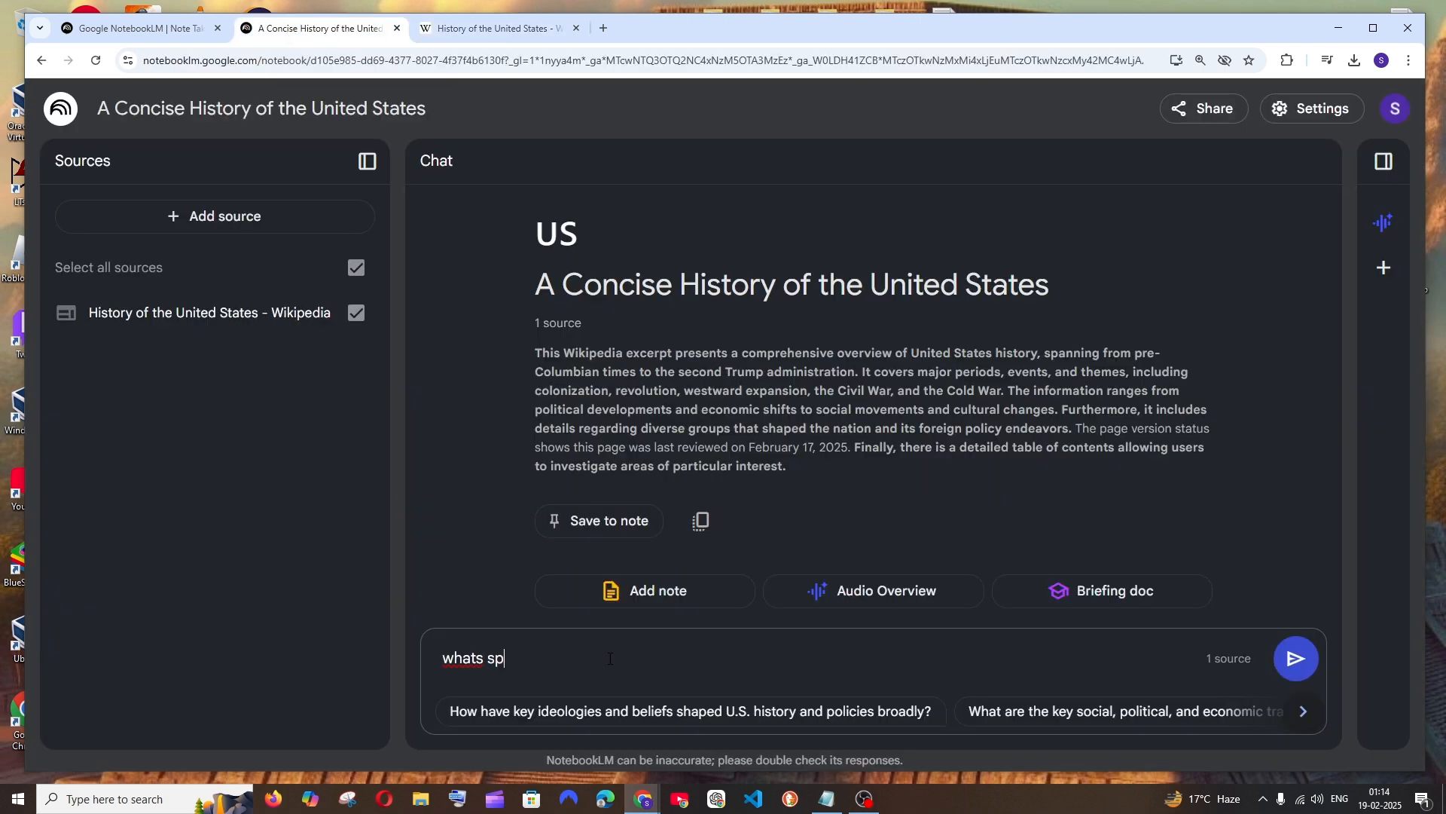
{"action": "type", "text": "ecial about Jamestown"}
{"action": "key", "text": "Return"}
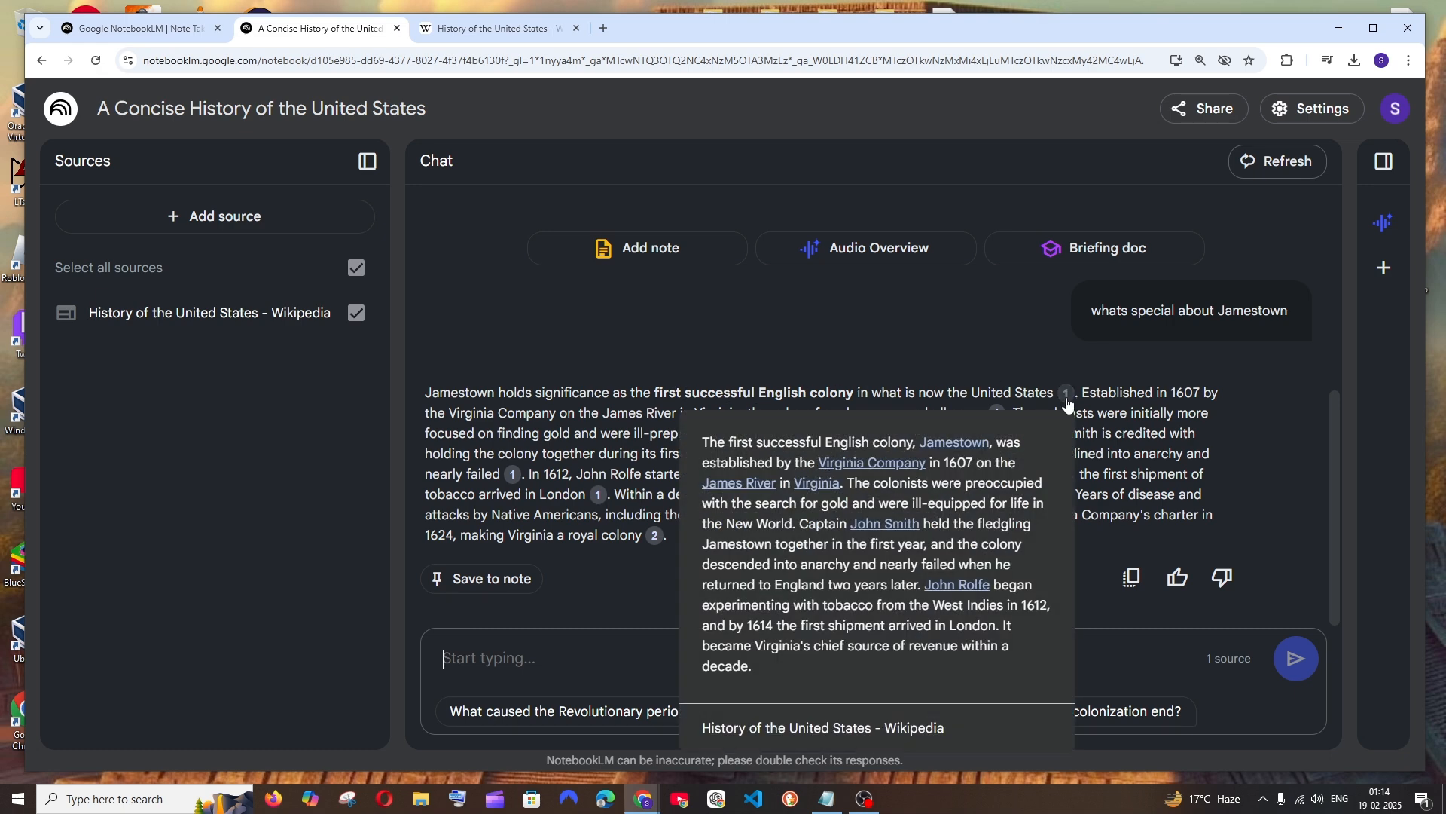
Step: Open citation 1 of the Jamestown answer and compare the cited passage with the matching section of the Wikipedia article
{"action": "left_click", "coordinate": [1067, 394]}
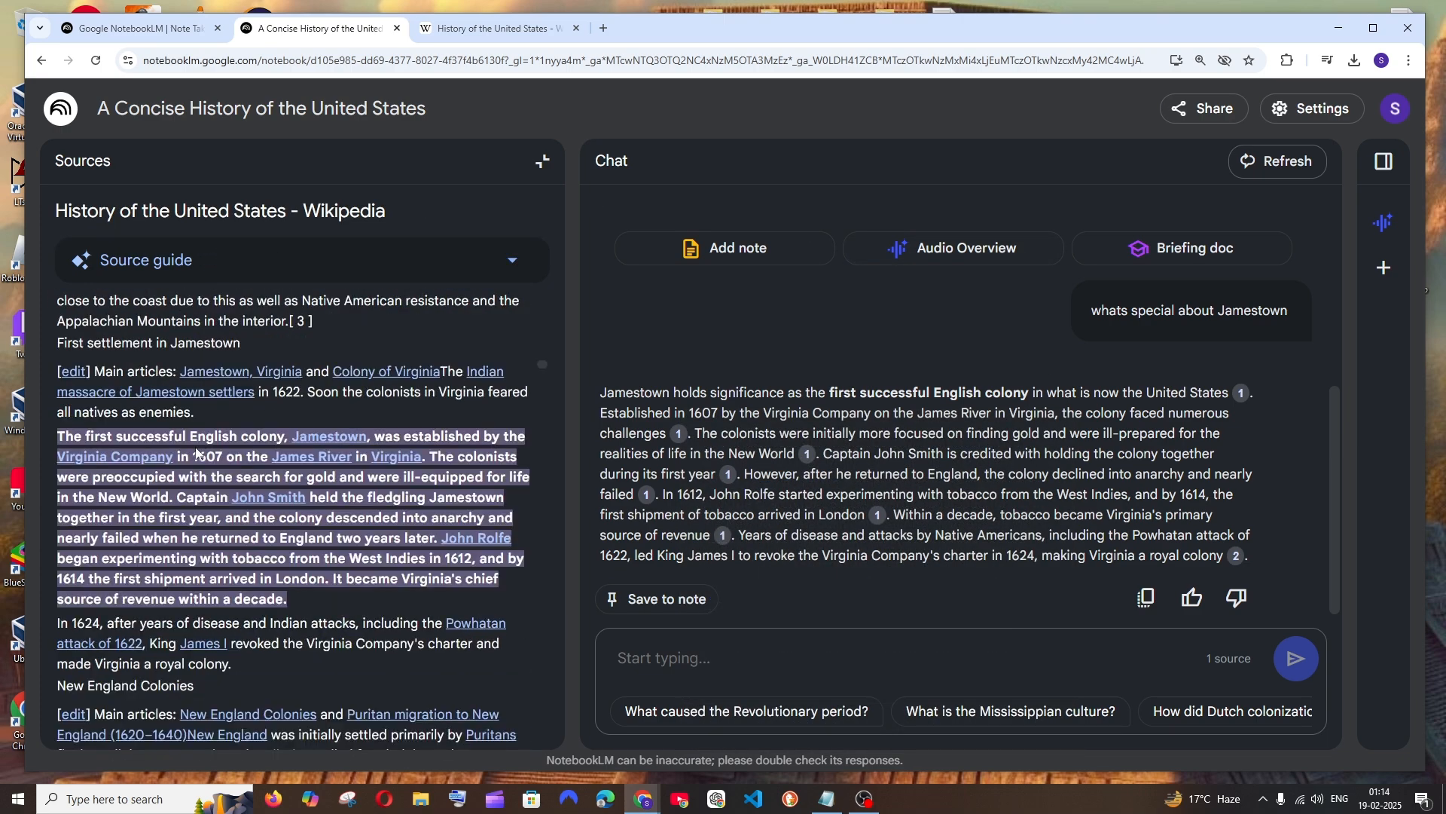
{"action": "left_click_drag", "start_coordinate": [59, 435], "coordinate": [321, 577]}
{"action": "left_click", "coordinate": [482, 30]}
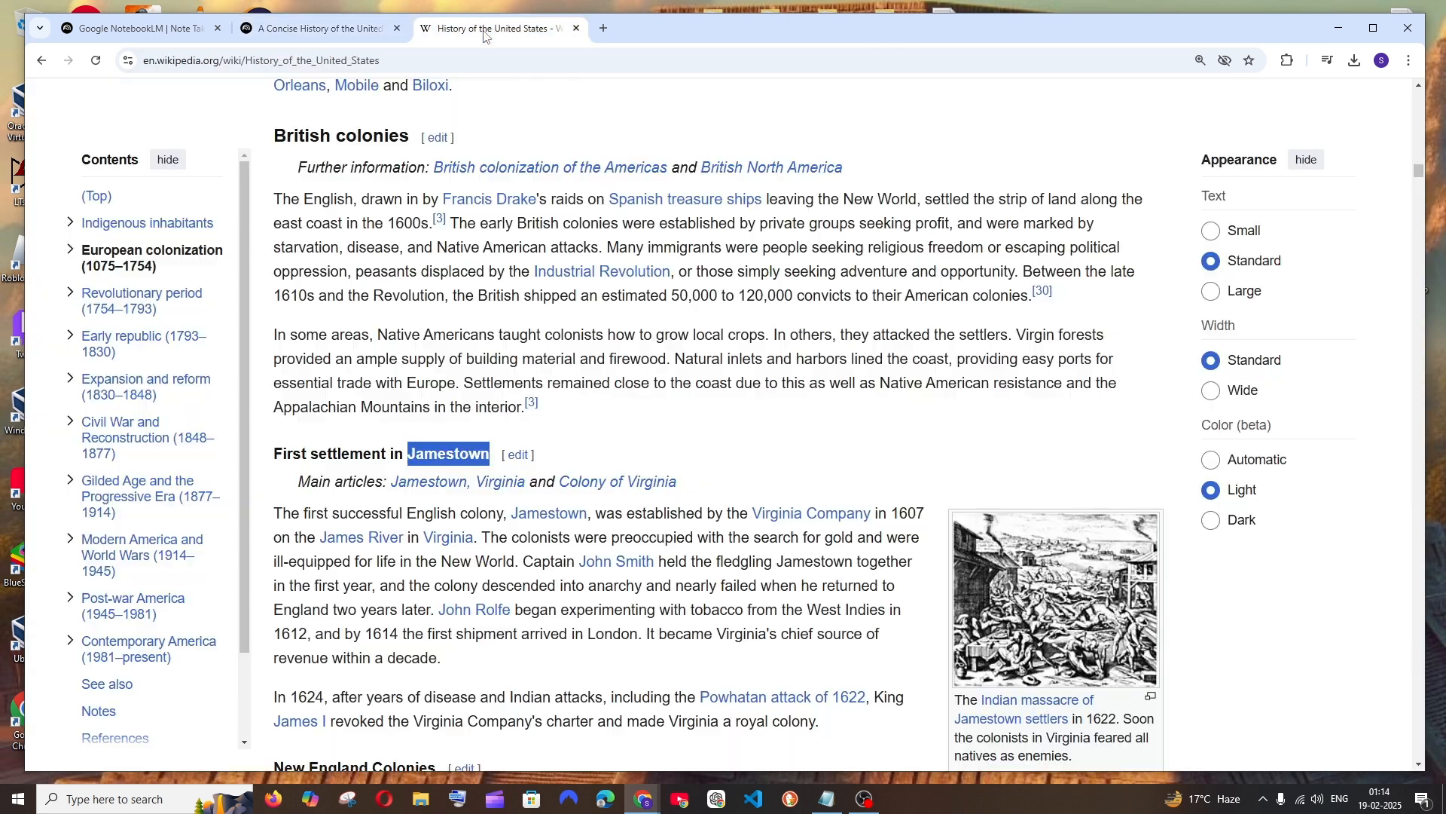
{"action": "left_click_drag", "start_coordinate": [275, 513], "coordinate": [461, 697]}
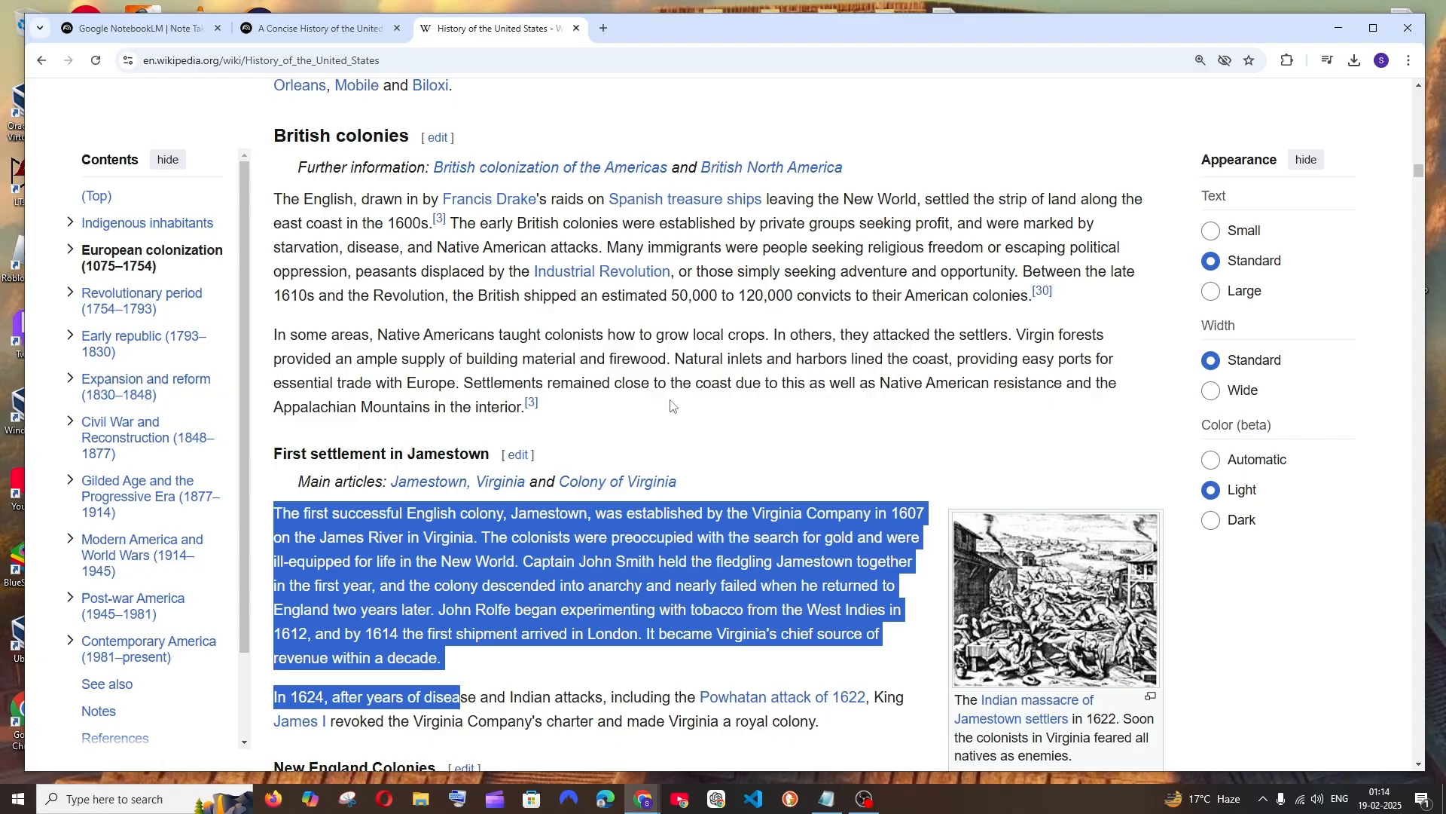
{"action": "scroll", "coordinate": [1013, 115], "scroll_direction": "down", "scroll_amount": 15}
{"action": "left_click_drag", "start_coordinate": [1419, 212], "coordinate": [1416, 527]}
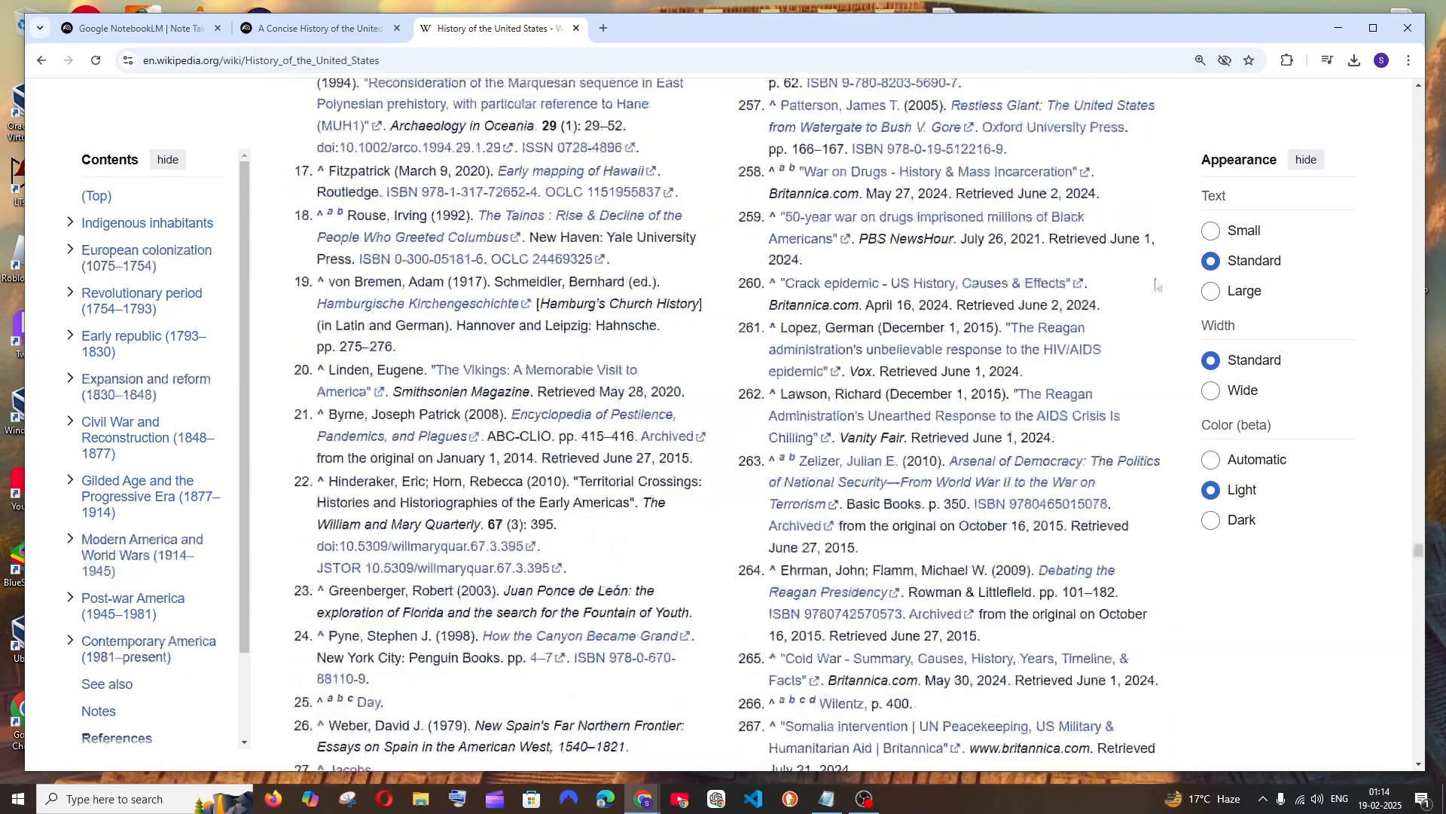
{"action": "left_click", "coordinate": [345, 30]}
{"action": "left_click", "coordinate": [332, 608]}
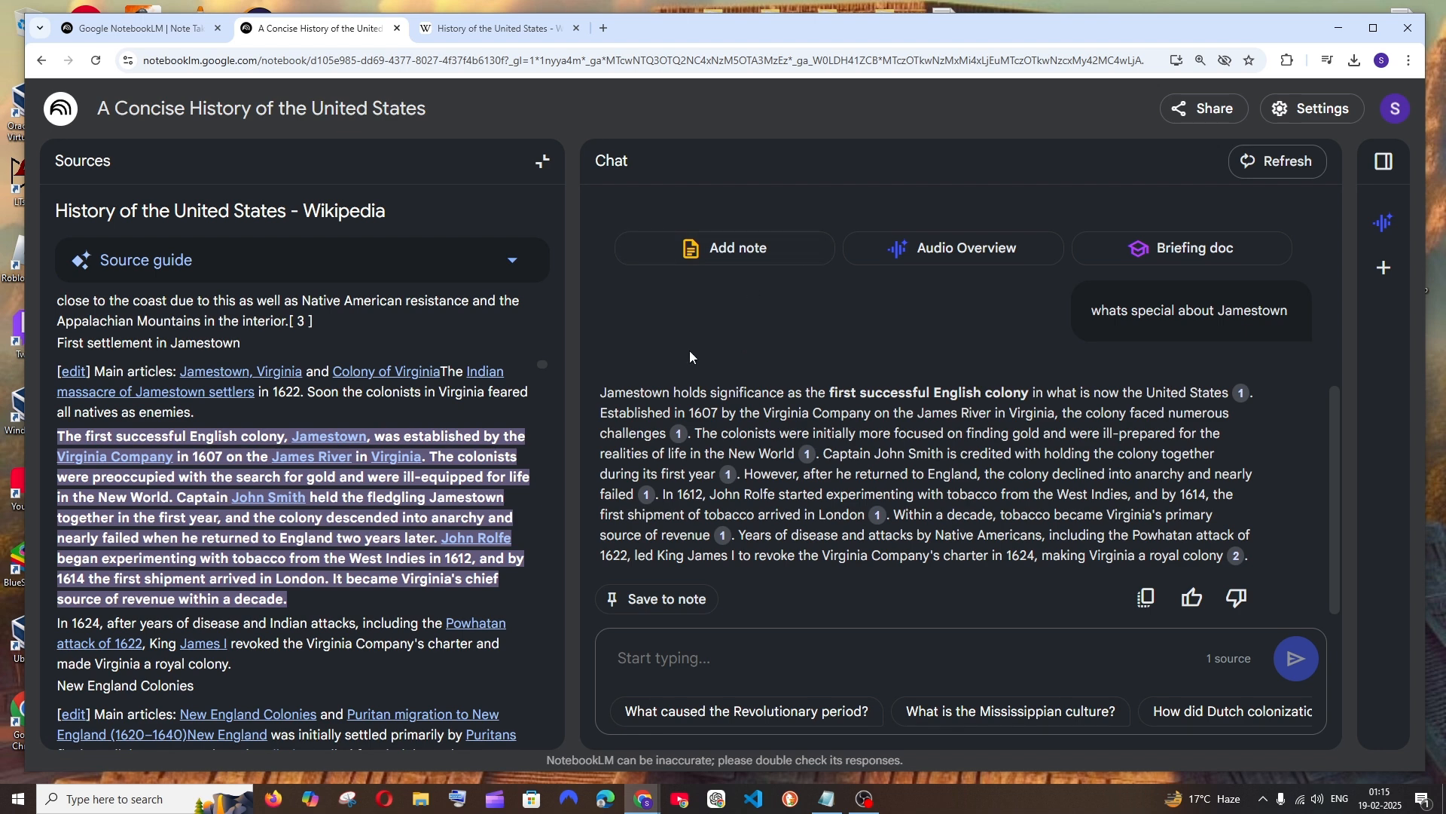
Step: Expand the Wikipedia source's Source guide and reopen the Studio section
{"action": "left_click", "coordinate": [506, 262]}
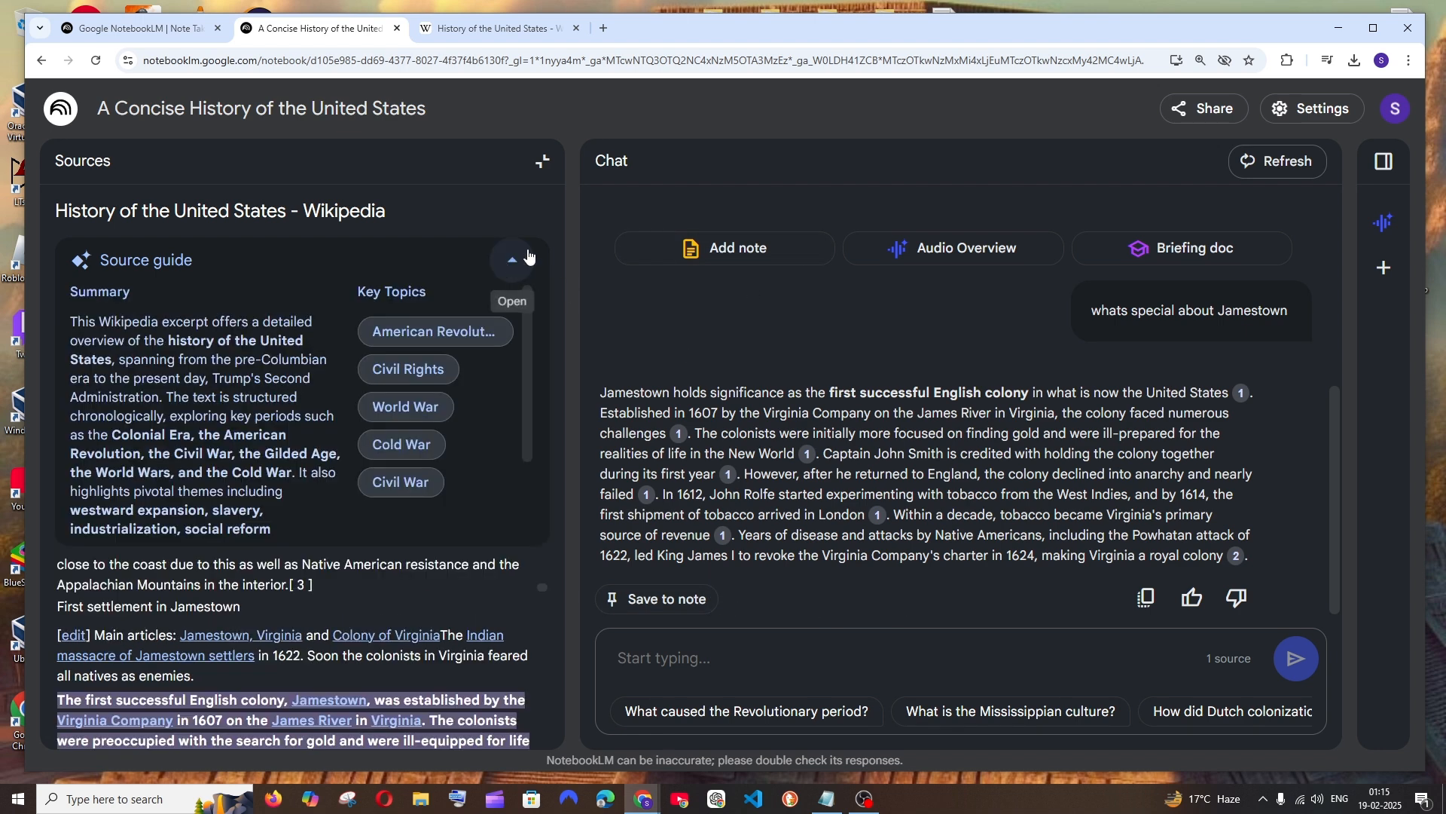
{"action": "left_click", "coordinate": [1383, 162]}
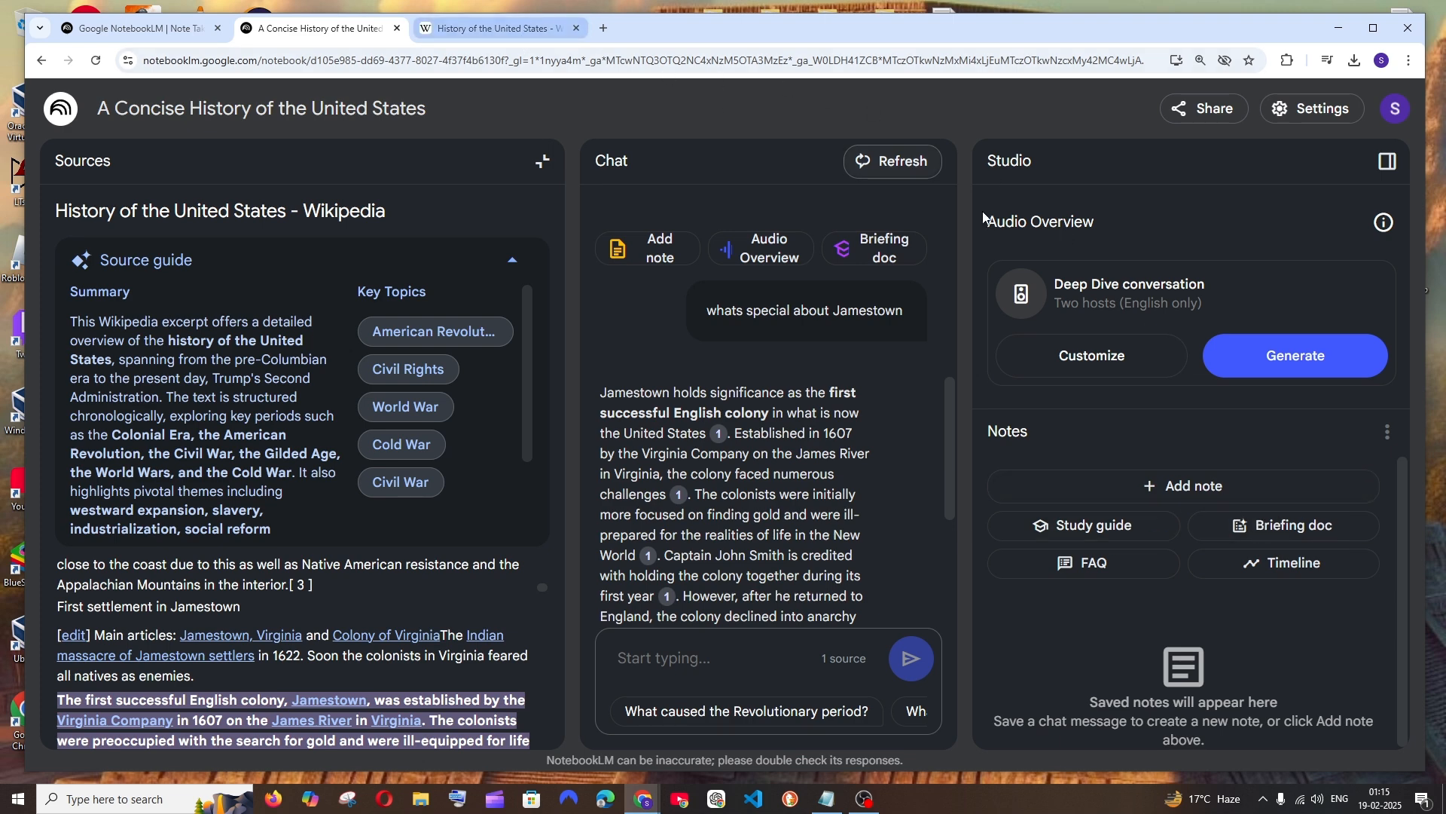
Step: Generate a briefing doc from the Wikipedia source, read through the resulting note and close it
{"action": "left_click", "coordinate": [1298, 531]}
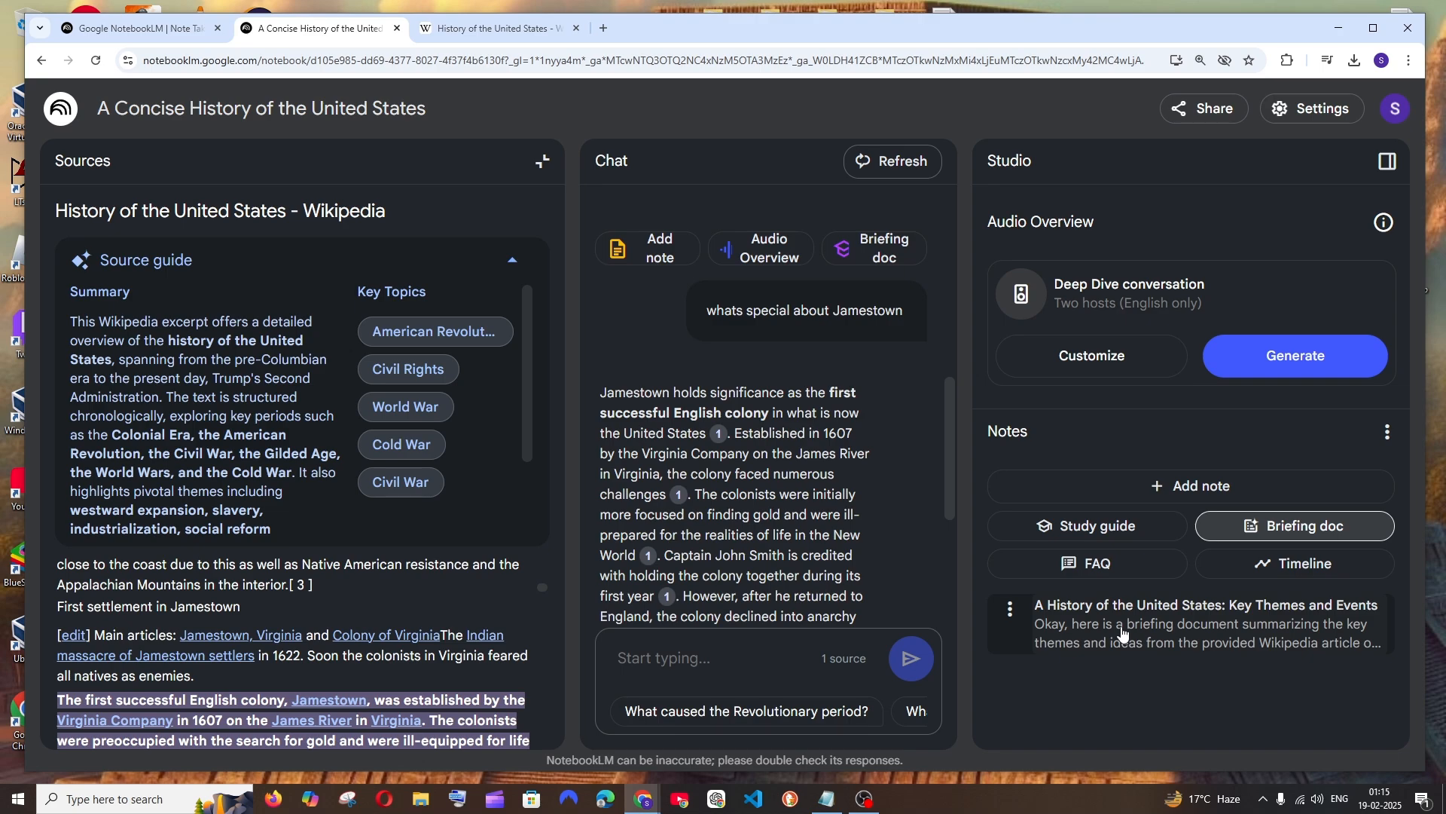
{"action": "left_click", "coordinate": [1123, 631]}
{"action": "scroll", "coordinate": [912, 389], "scroll_direction": "down", "scroll_amount": 15}
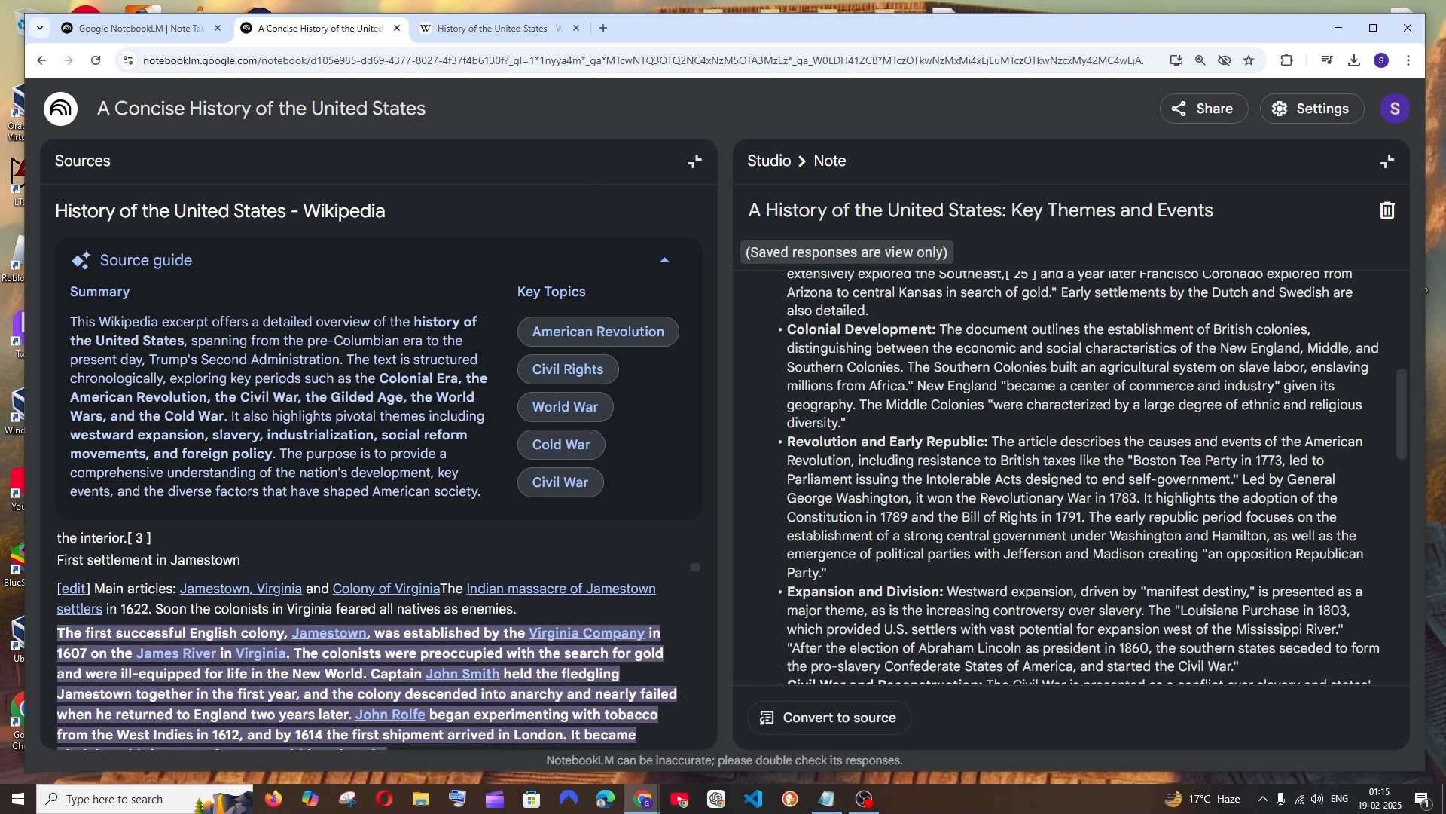
{"action": "scroll", "coordinate": [932, 456], "scroll_direction": "up", "scroll_amount": 15}
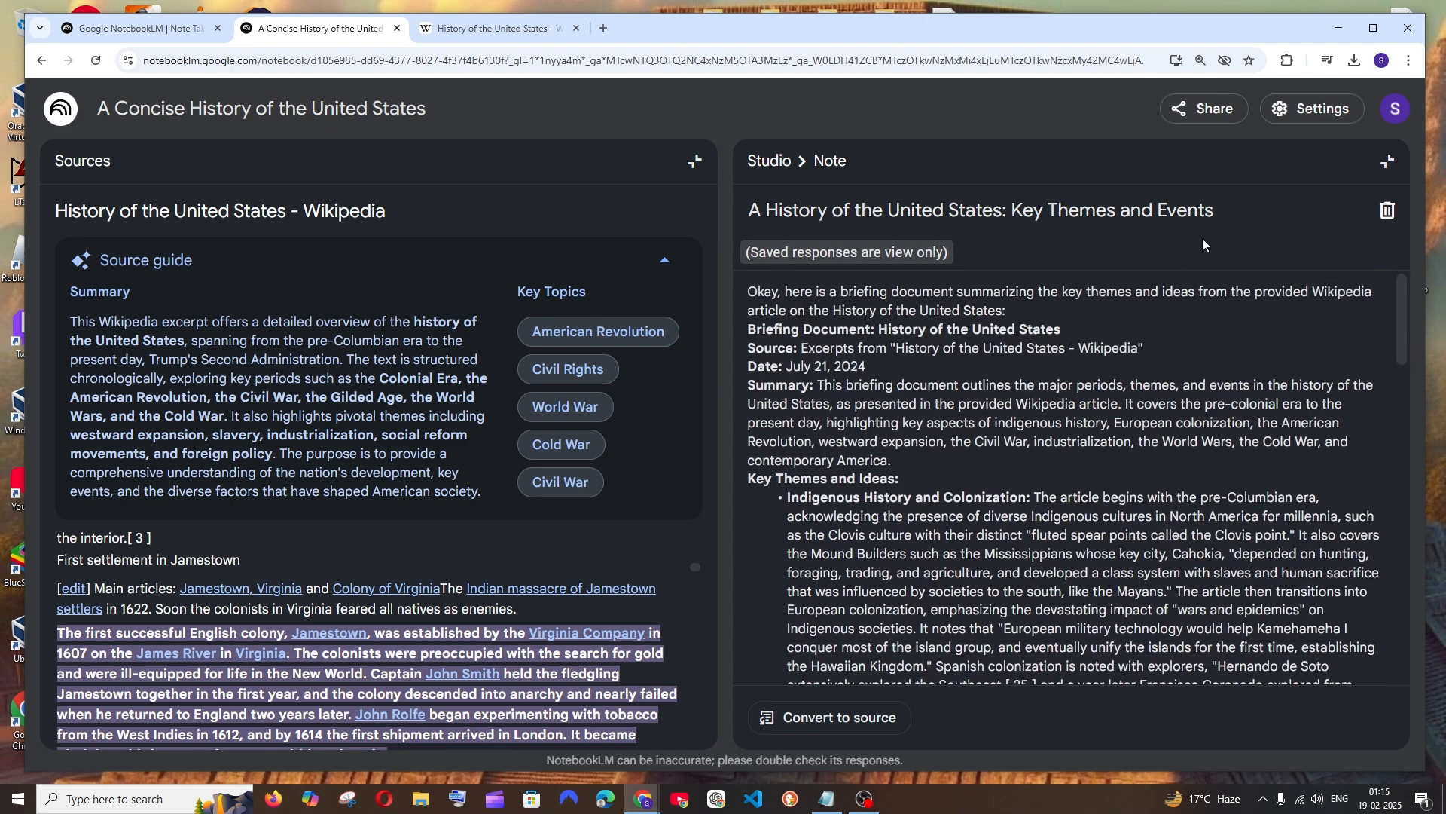
{"action": "left_click", "coordinate": [1386, 161]}
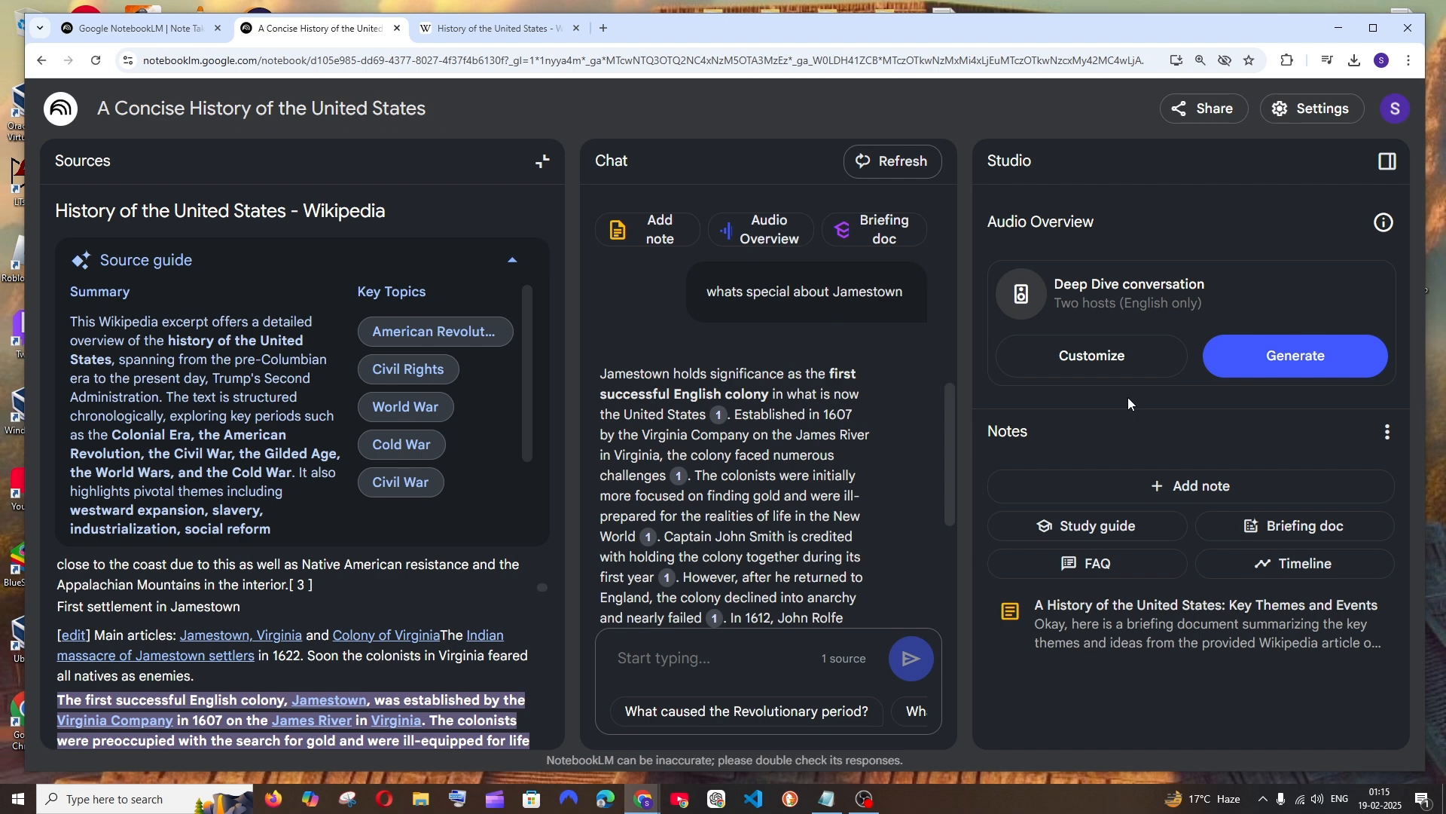
Step: Generate a study guide from the source and open its note to go over the review topics, starting with Indigenous Inhabitants
{"action": "left_click", "coordinate": [1070, 527]}
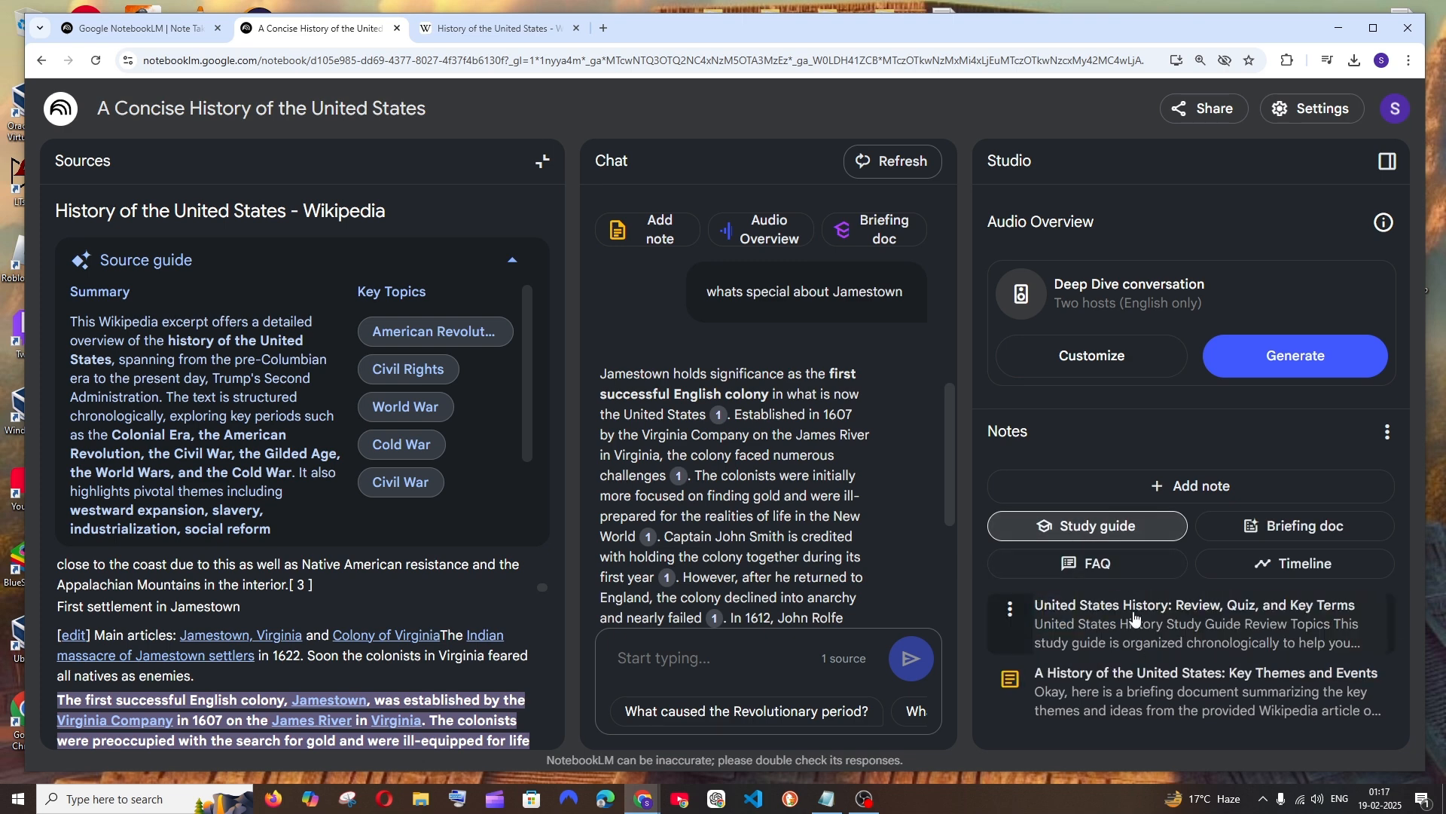
{"action": "left_click", "coordinate": [1135, 616]}
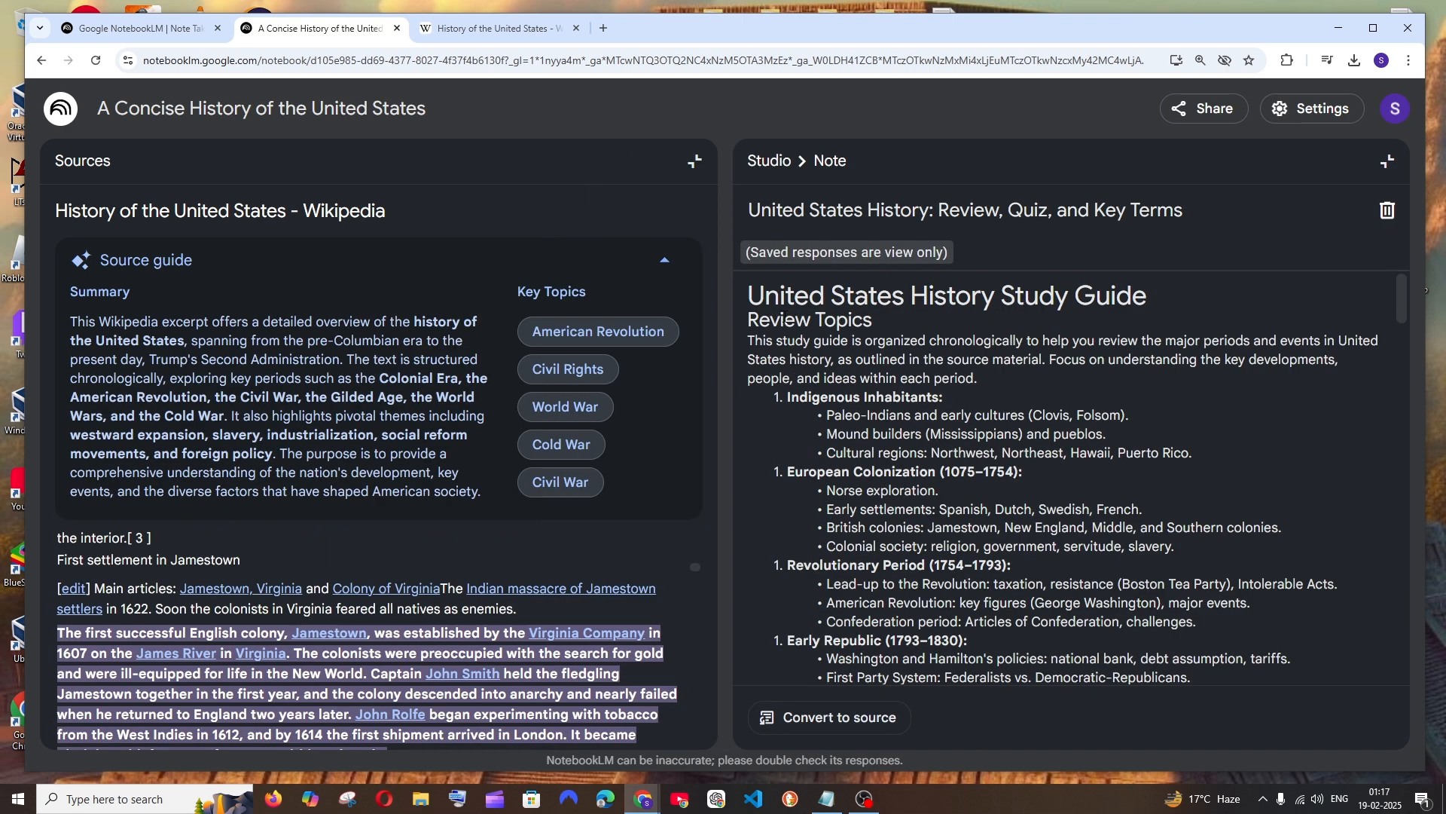
{"action": "left_click_drag", "start_coordinate": [783, 395], "coordinate": [985, 397]}
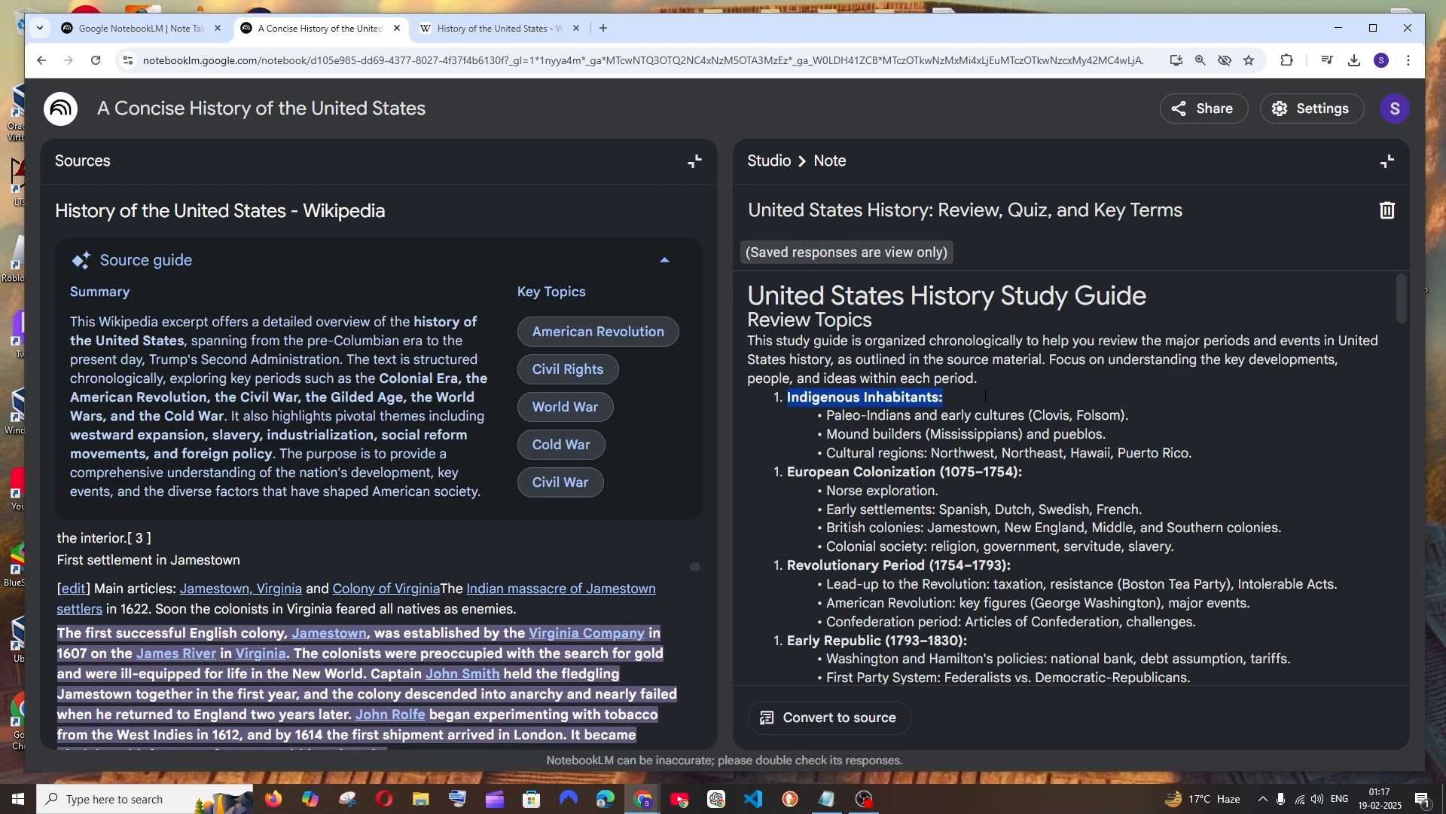
{"action": "left_click_drag", "start_coordinate": [822, 419], "coordinate": [1116, 436]}
{"action": "scroll", "coordinate": [913, 447], "scroll_direction": "down", "scroll_amount": 12}
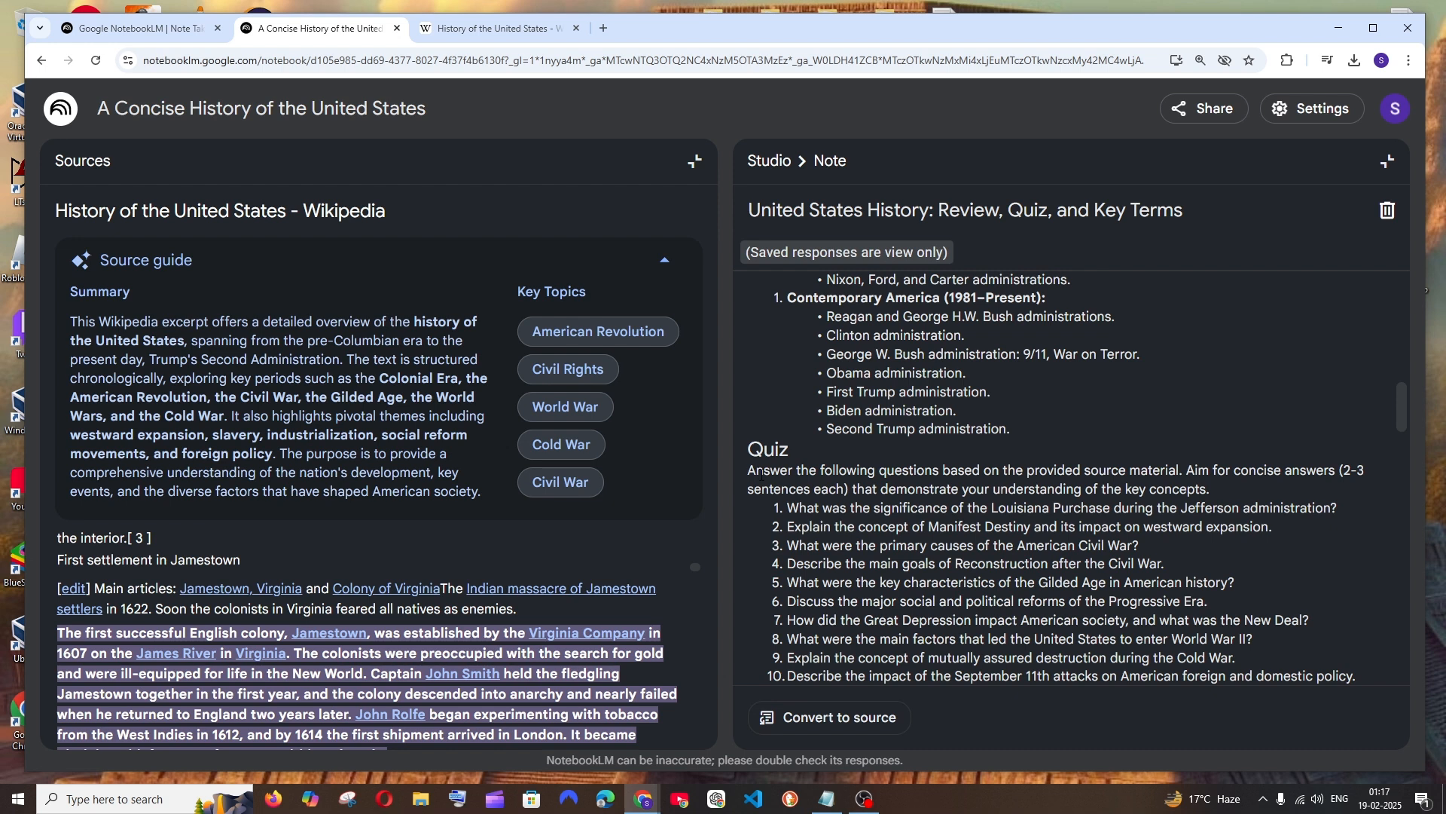
Step: Examine the study guide's Quiz questions and compare them with the Quiz Answer Key
{"action": "left_click_drag", "start_coordinate": [775, 504], "coordinate": [979, 537]}
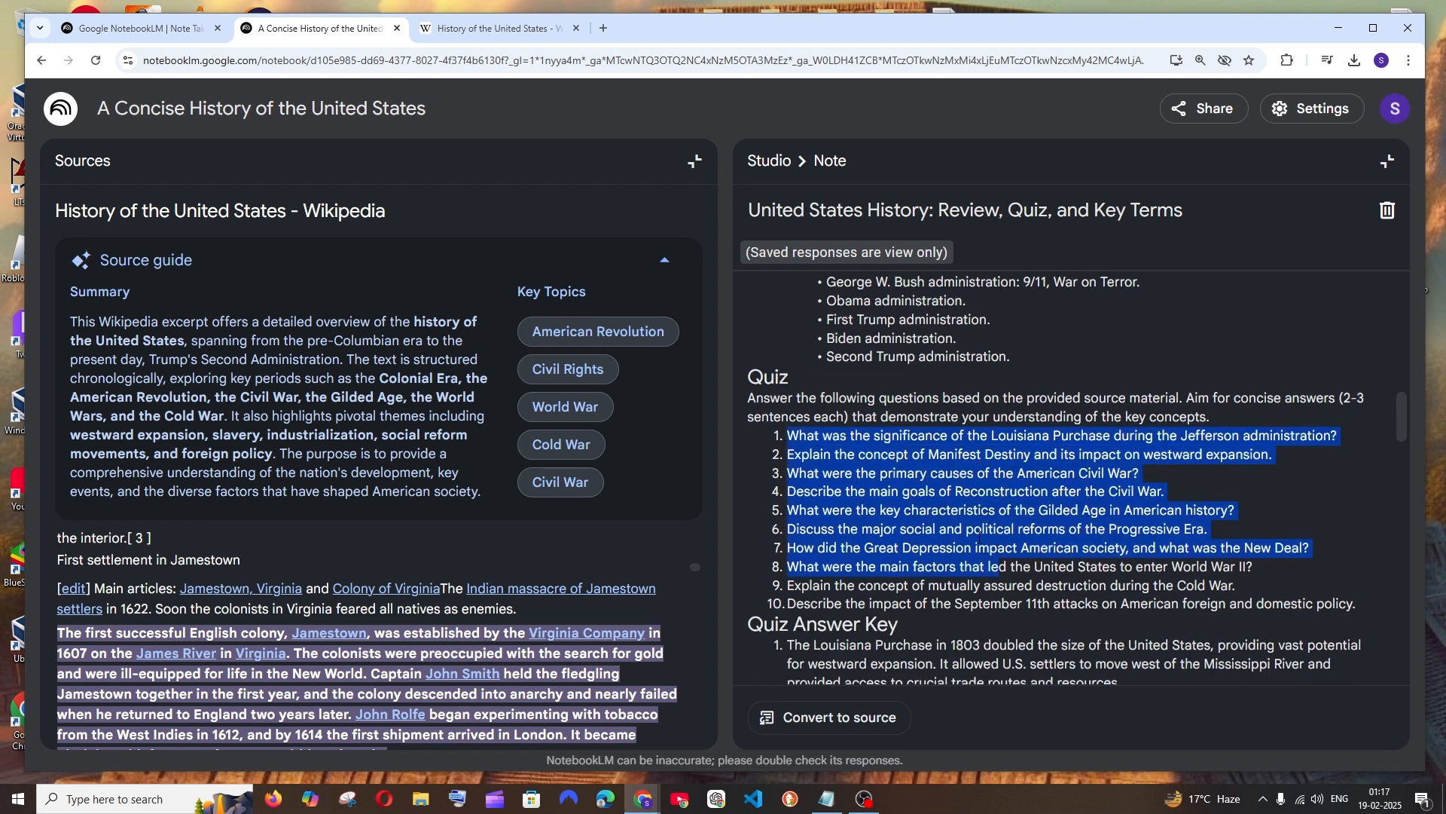
{"action": "scroll", "coordinate": [979, 531], "scroll_direction": "down", "scroll_amount": 3}
{"action": "left_click_drag", "start_coordinate": [767, 401], "coordinate": [917, 418]}
{"action": "scroll", "coordinate": [917, 418], "scroll_direction": "down", "scroll_amount": 2}
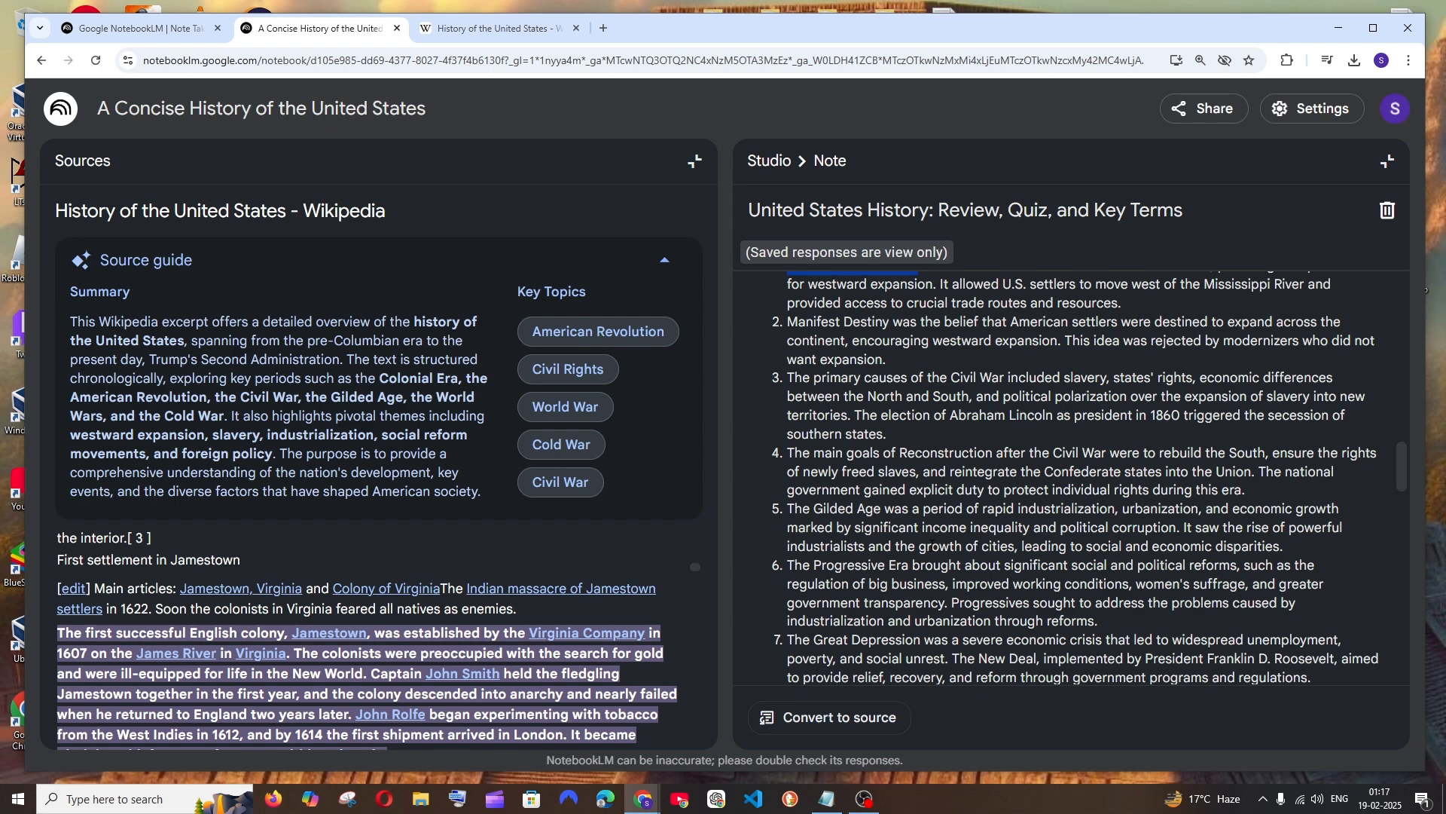
{"action": "scroll", "coordinate": [951, 439], "scroll_direction": "up", "scroll_amount": 6}
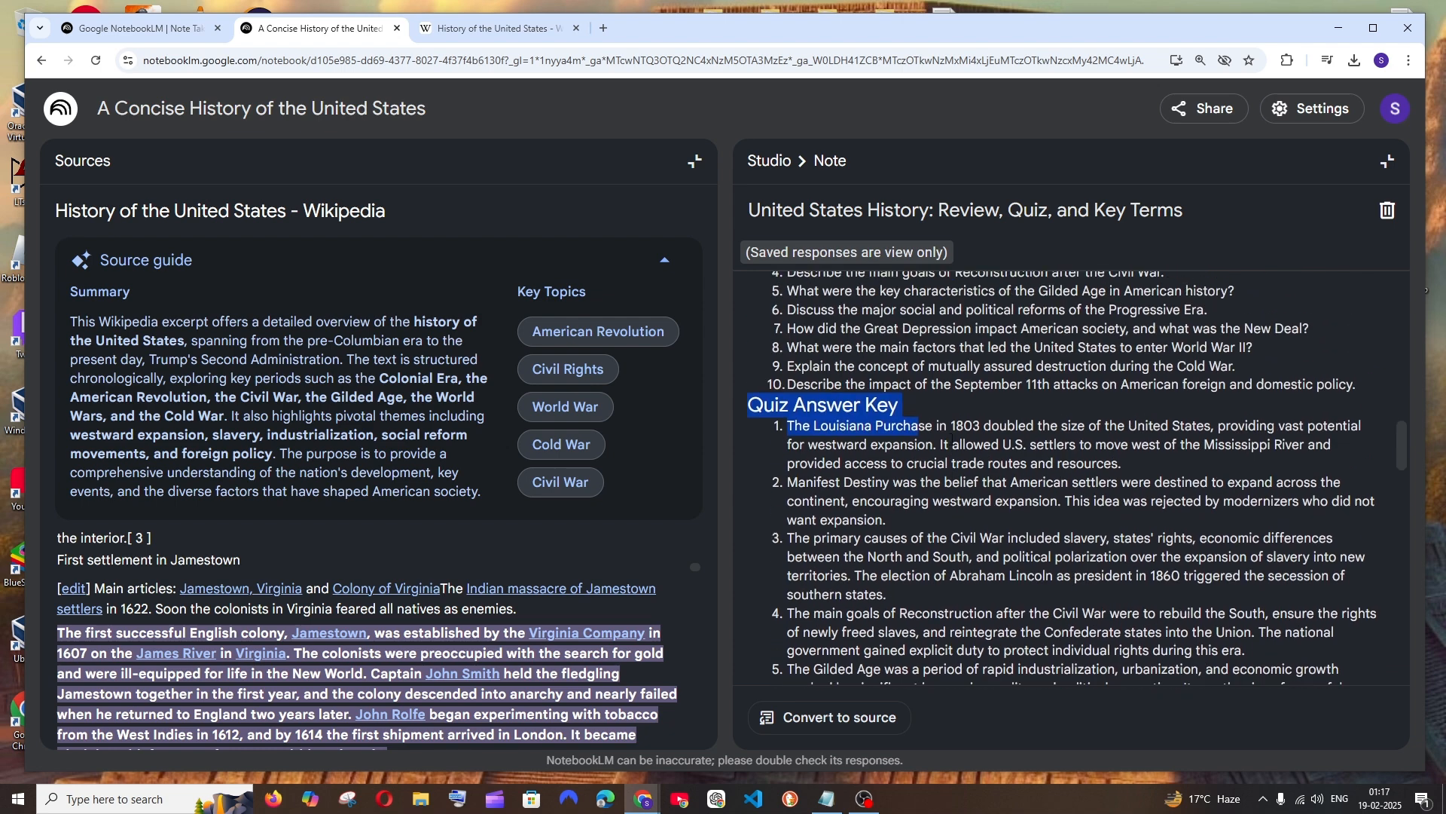
{"action": "left_click_drag", "start_coordinate": [769, 518], "coordinate": [1235, 583]}
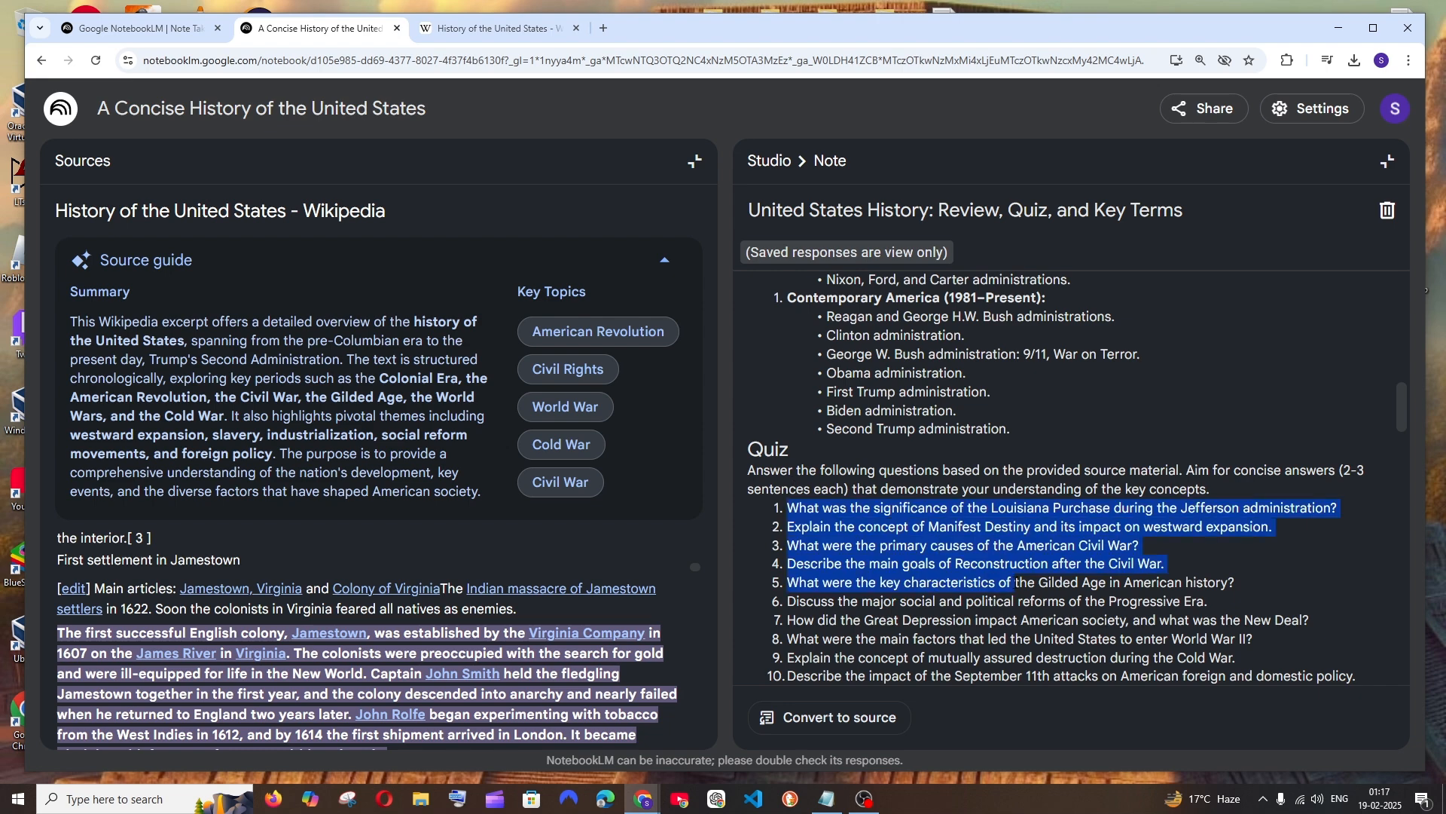
{"action": "scroll", "coordinate": [962, 435], "scroll_direction": "down", "scroll_amount": 9}
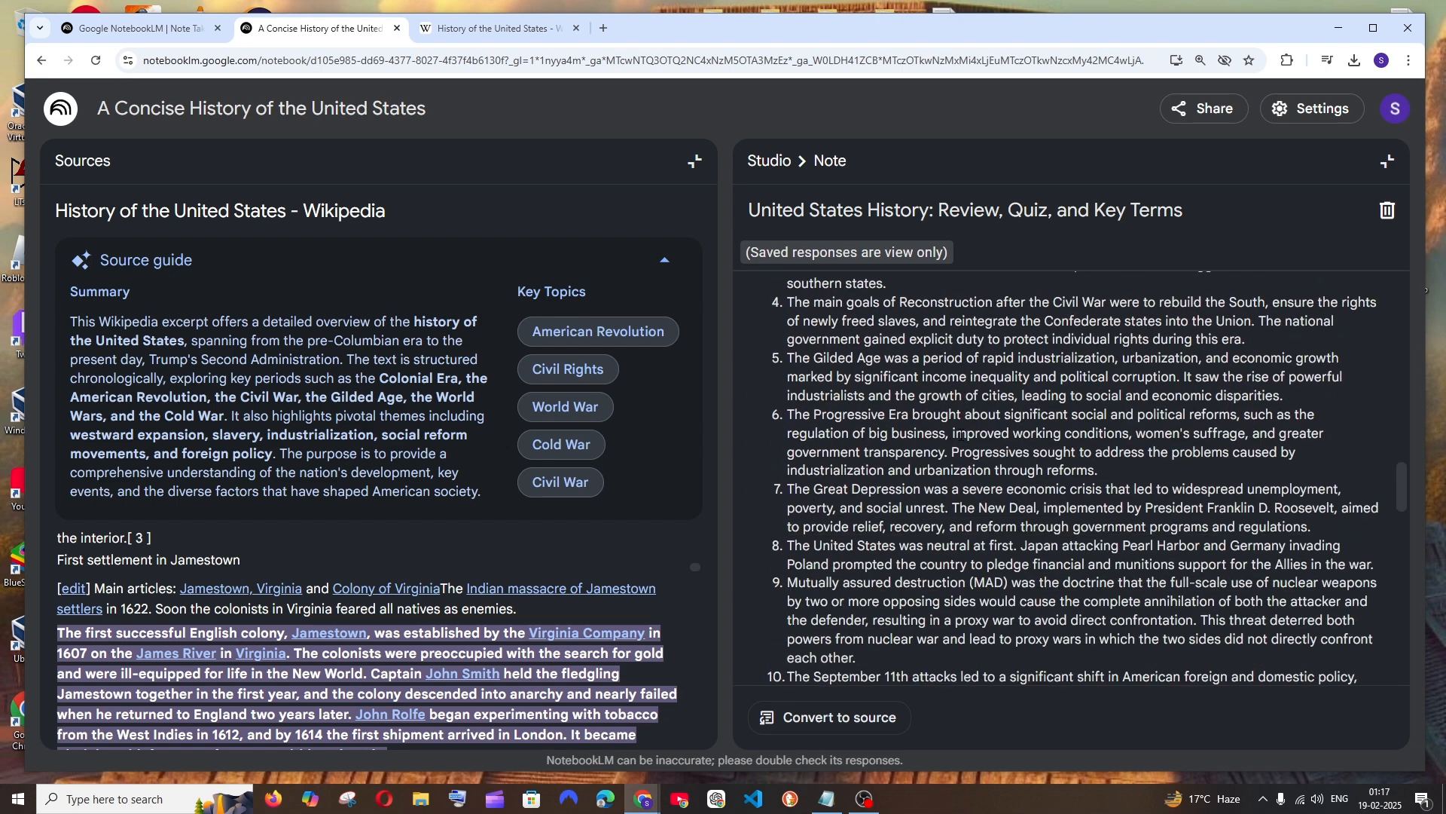
Step: Examine the study guide's Essay Questions and Glossary of Key Terms, and close the note
{"action": "scroll", "coordinate": [960, 435], "scroll_direction": "down", "scroll_amount": 6}
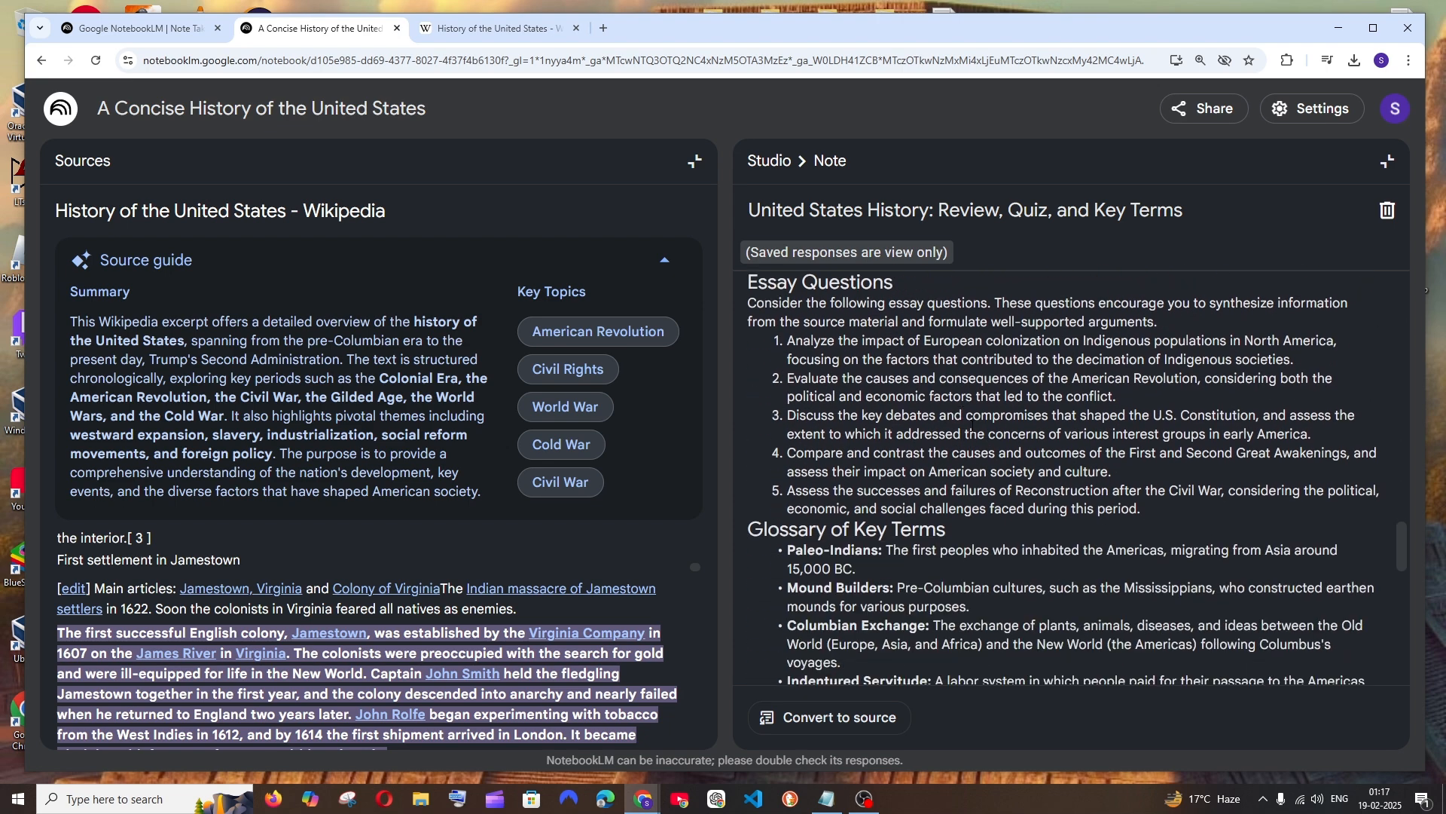
{"action": "scroll", "coordinate": [970, 429], "scroll_direction": "down", "scroll_amount": 3}
{"action": "scroll", "coordinate": [774, 387], "scroll_direction": "up", "scroll_amount": 1}
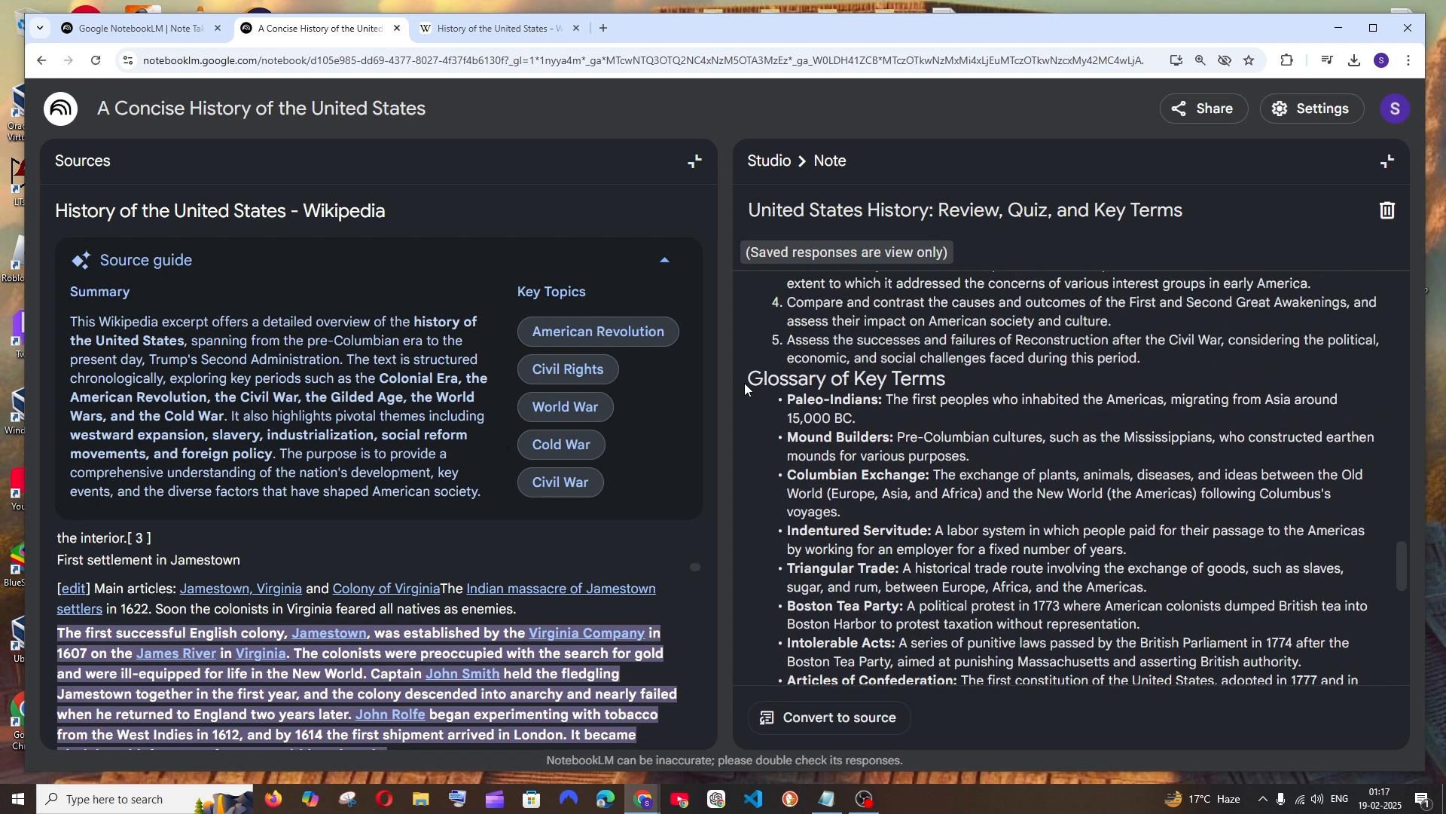
{"action": "left_click_drag", "start_coordinate": [745, 388], "coordinate": [951, 384]}
{"action": "left_click", "coordinate": [953, 387]}
{"action": "left_click_drag", "start_coordinate": [790, 399], "coordinate": [880, 399]}
{"action": "scroll", "coordinate": [890, 479], "scroll_direction": "down", "scroll_amount": 1}
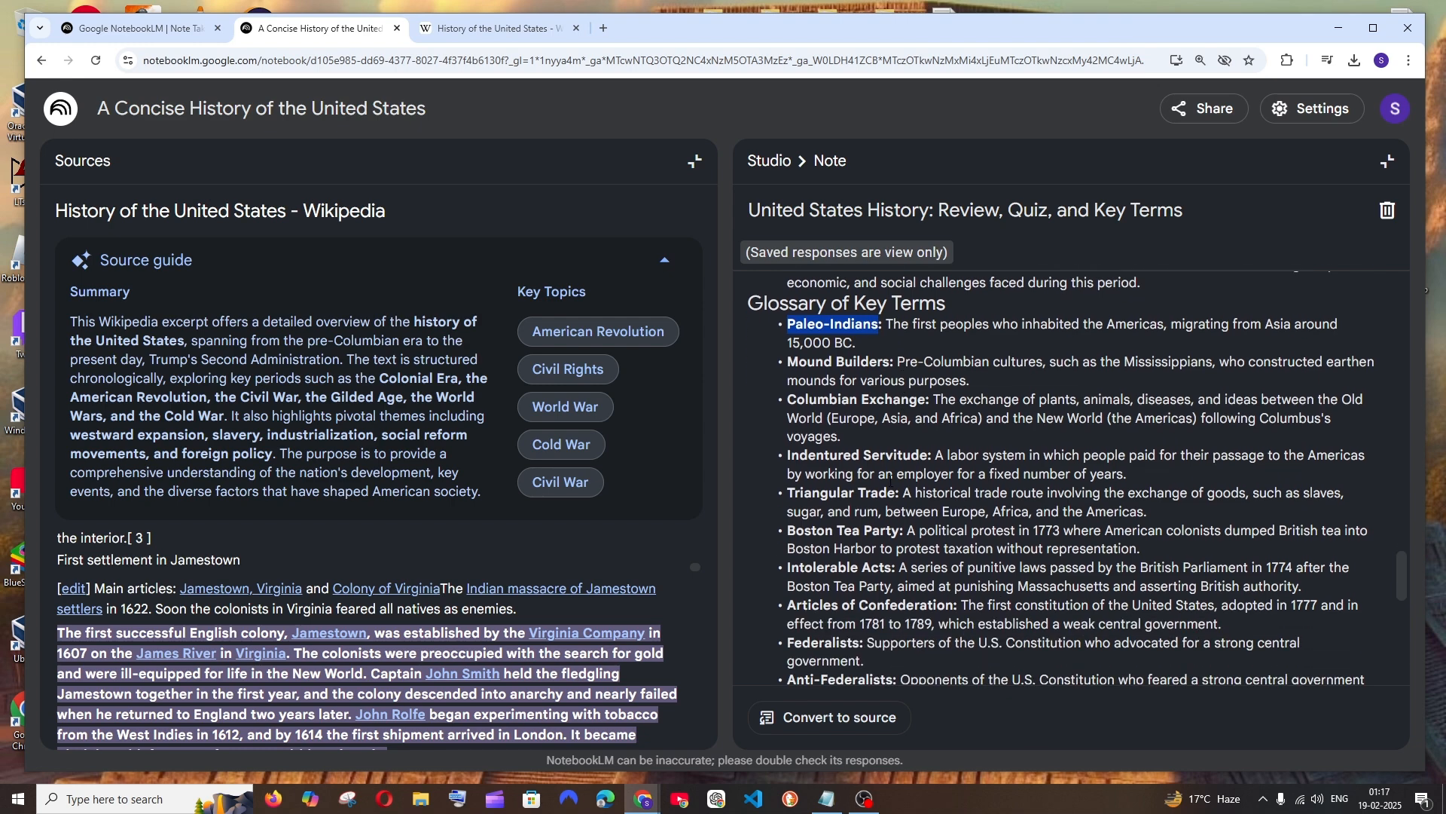
{"action": "left_click_drag", "start_coordinate": [901, 492], "coordinate": [1014, 587]}
{"action": "left_click", "coordinate": [1016, 576]}
{"action": "scroll", "coordinate": [1016, 572], "scroll_direction": "down", "scroll_amount": 8}
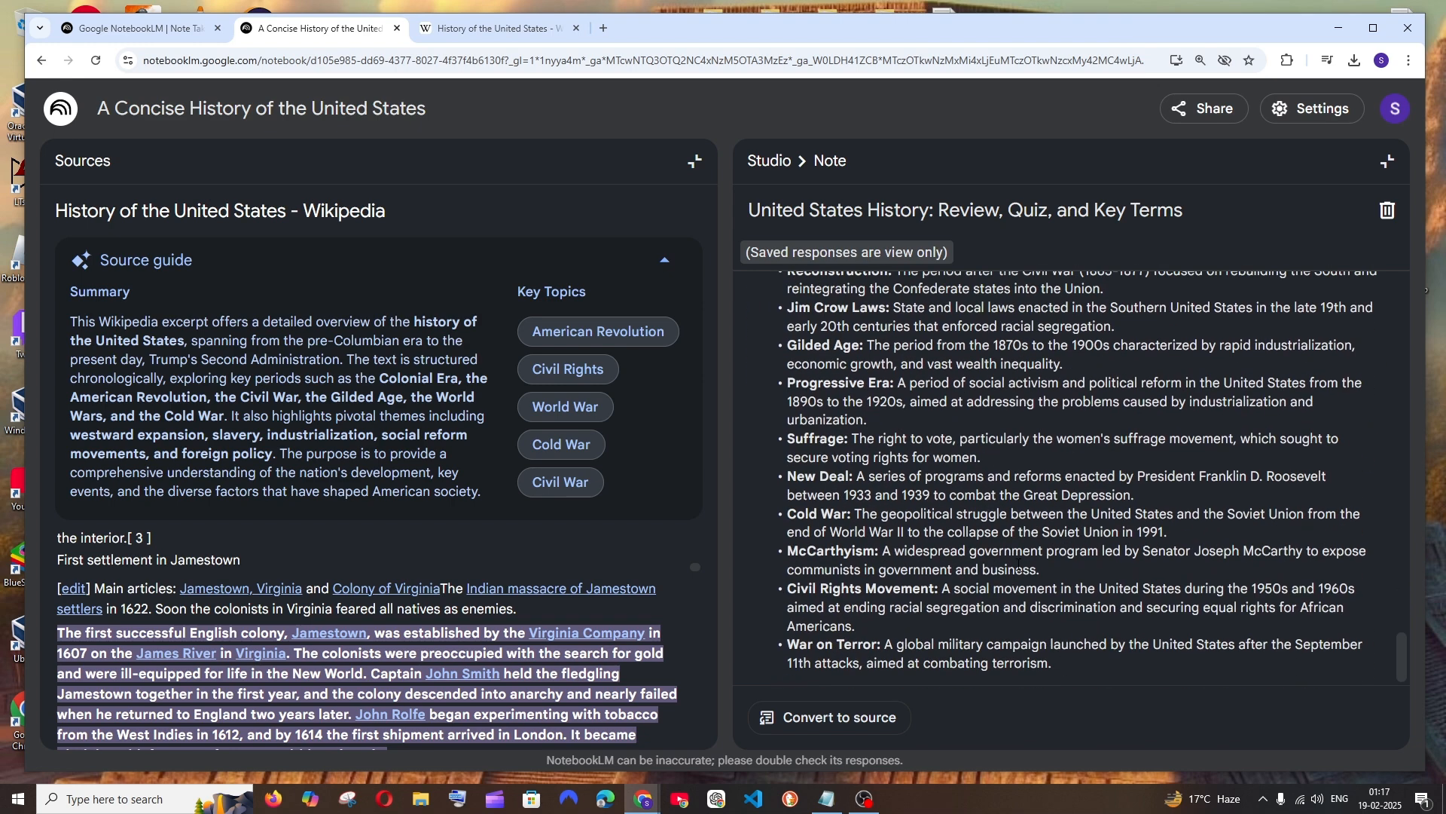
{"action": "scroll", "coordinate": [1017, 570], "scroll_direction": "up", "scroll_amount": 3}
{"action": "left_click", "coordinate": [1387, 160]}
Step: Generate an FAQ from the source, read through its questions and answers, and close the note
{"action": "left_click", "coordinate": [1074, 563]}
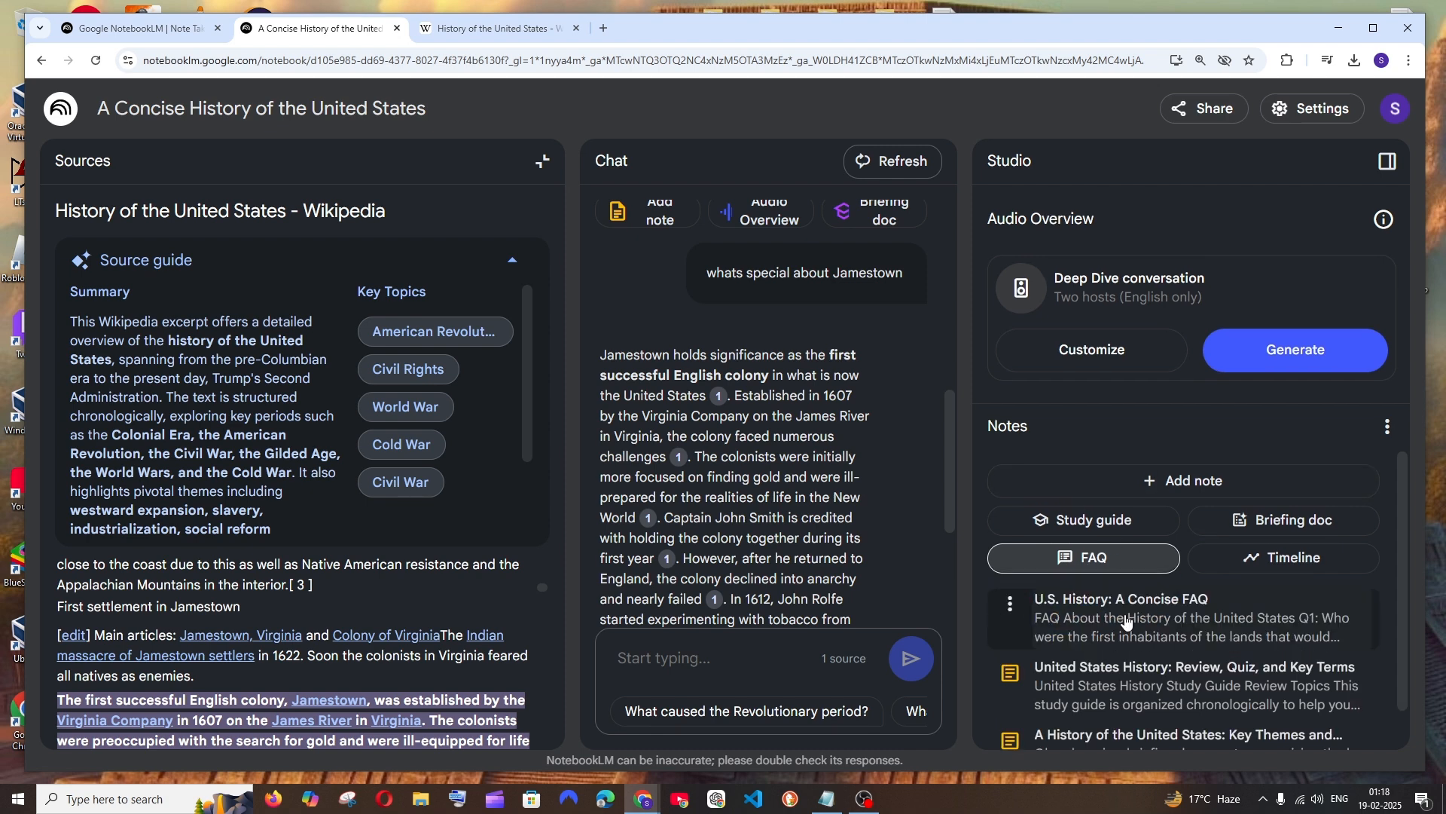
{"action": "left_click", "coordinate": [1092, 602]}
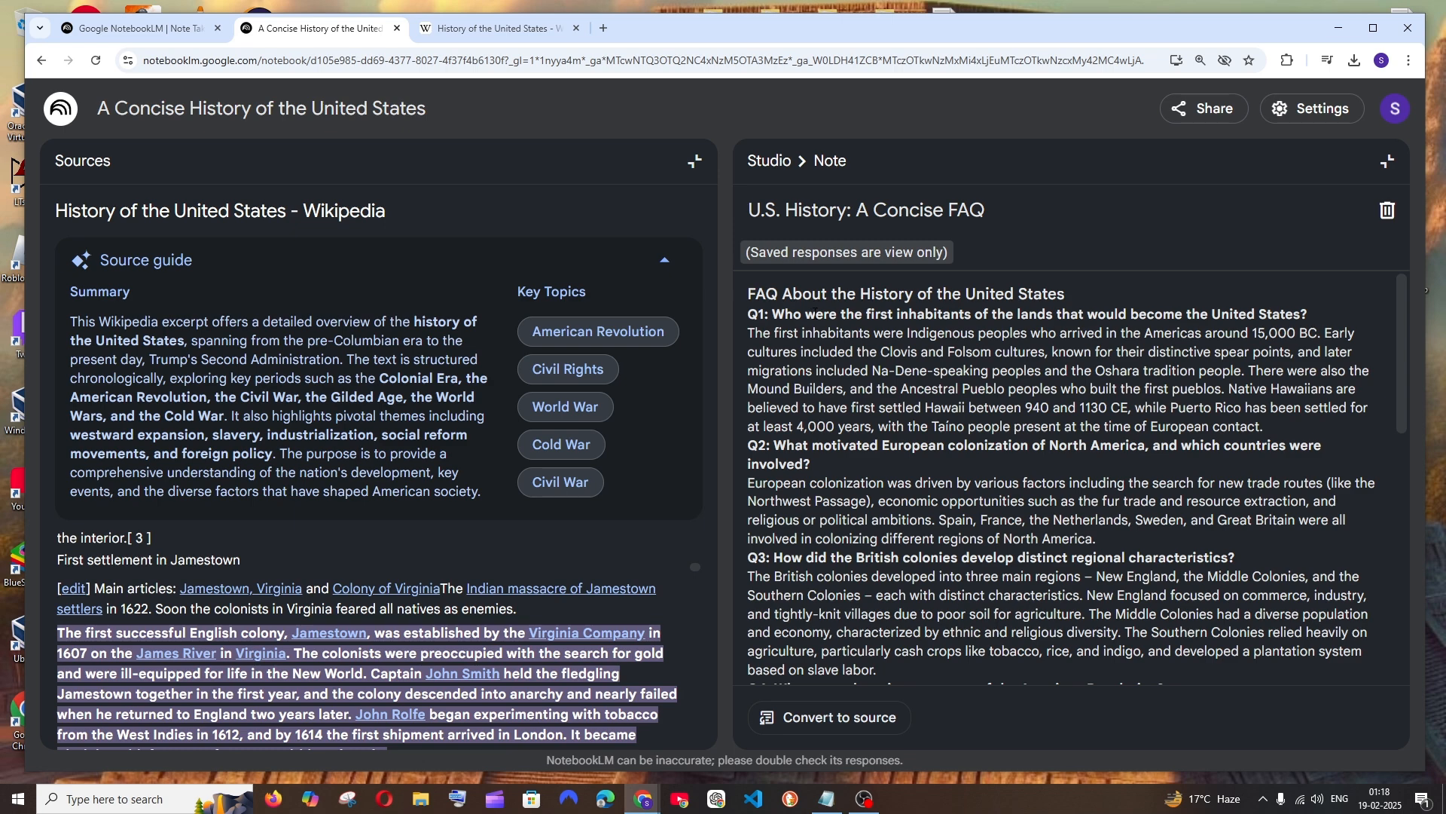
{"action": "scroll", "coordinate": [821, 339], "scroll_direction": "down", "scroll_amount": 7}
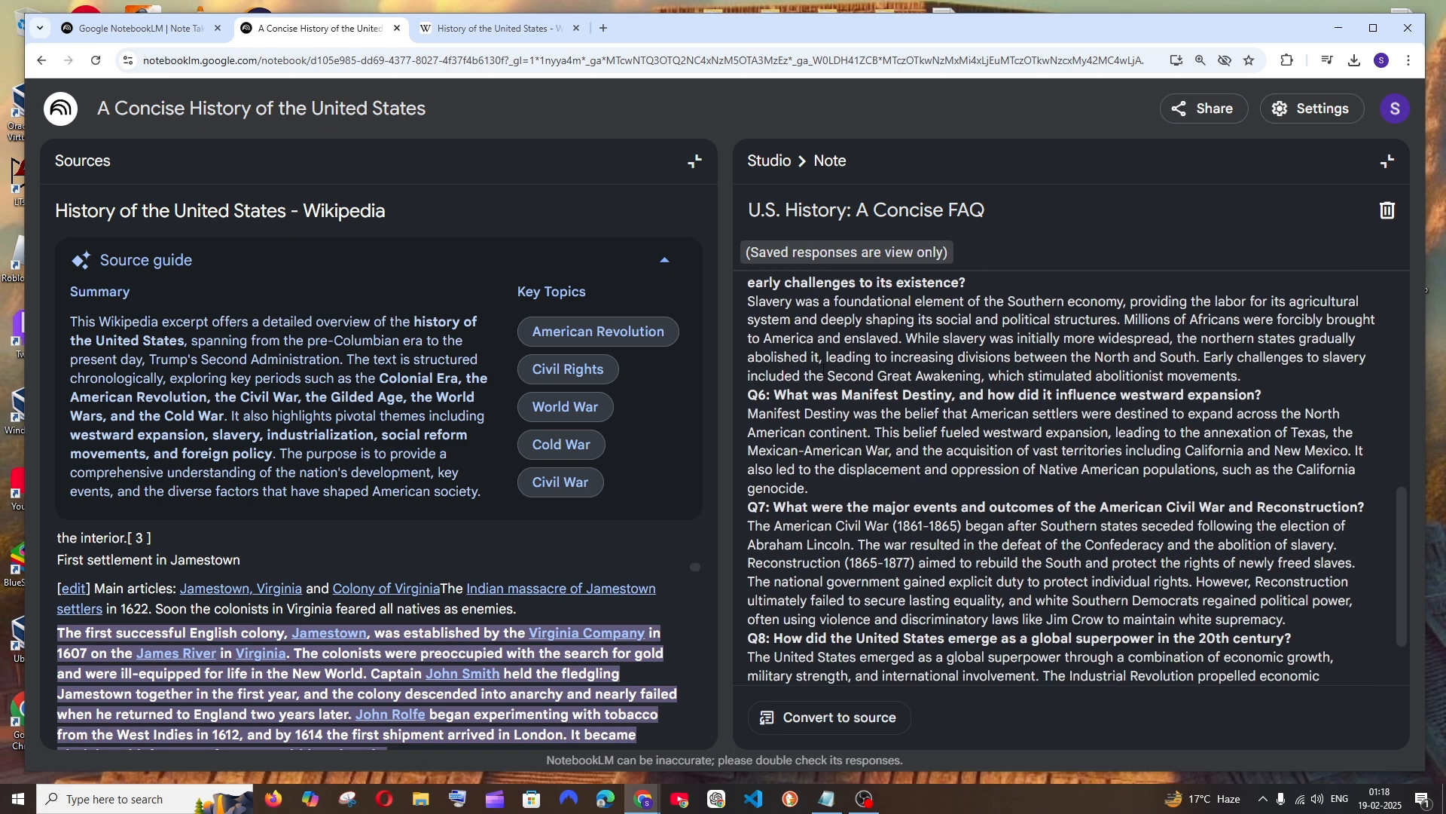
{"action": "scroll", "coordinate": [824, 364], "scroll_direction": "down", "scroll_amount": 2}
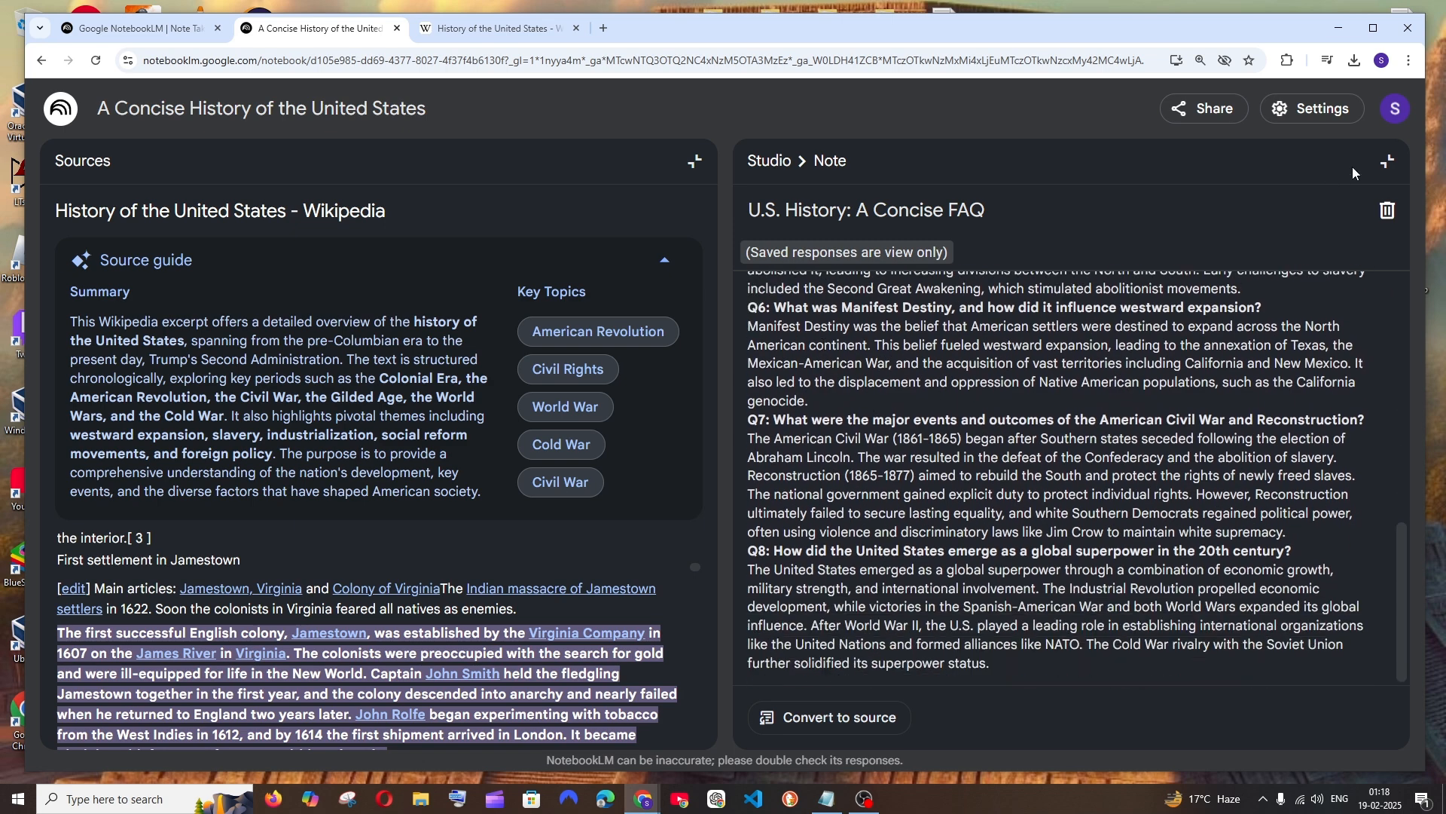
{"action": "left_click", "coordinate": [1387, 161]}
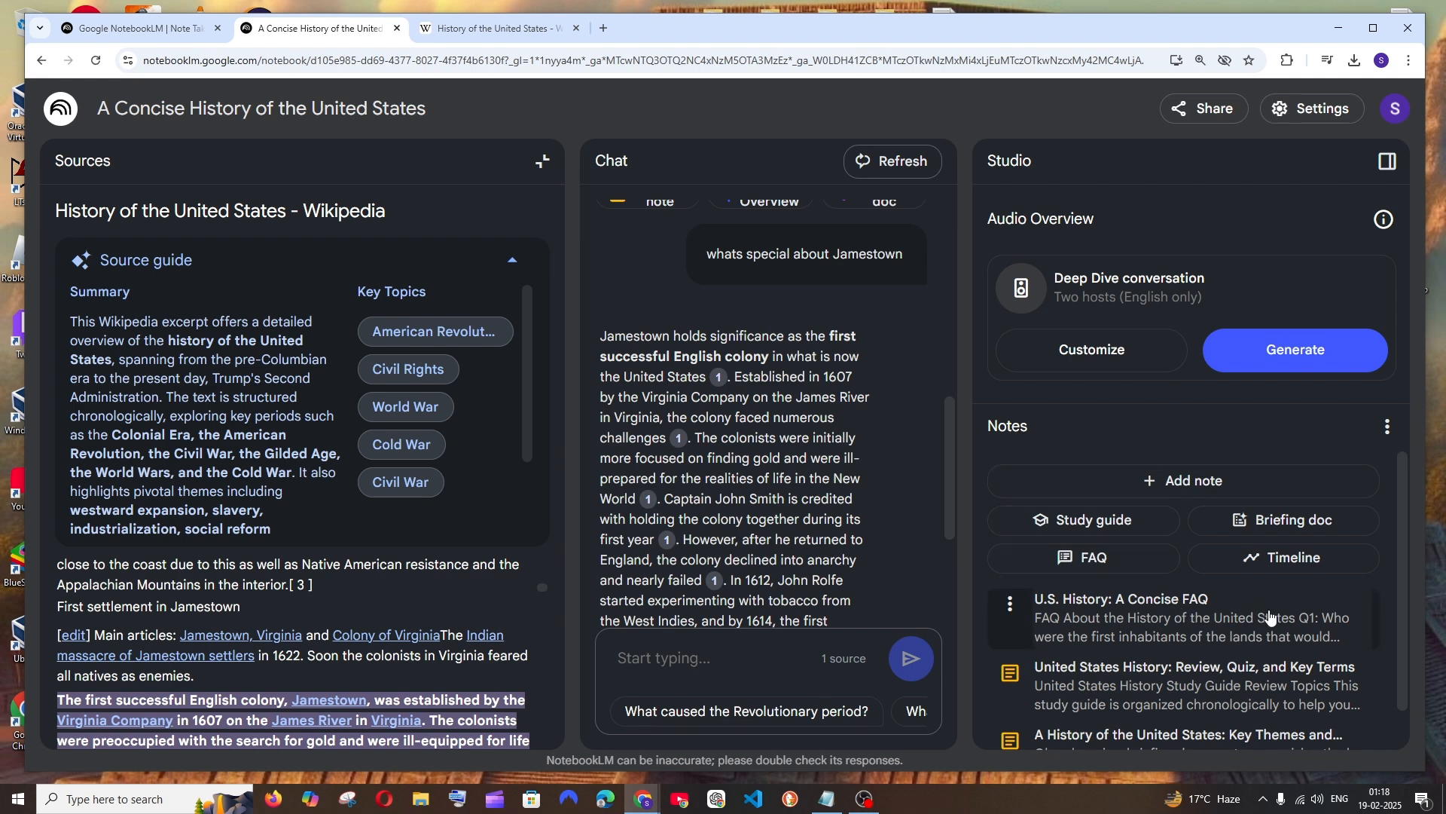
Step: Skim back through the Wikipedia article on the History of the United States and return to the notebook
{"action": "left_click", "coordinate": [504, 29]}
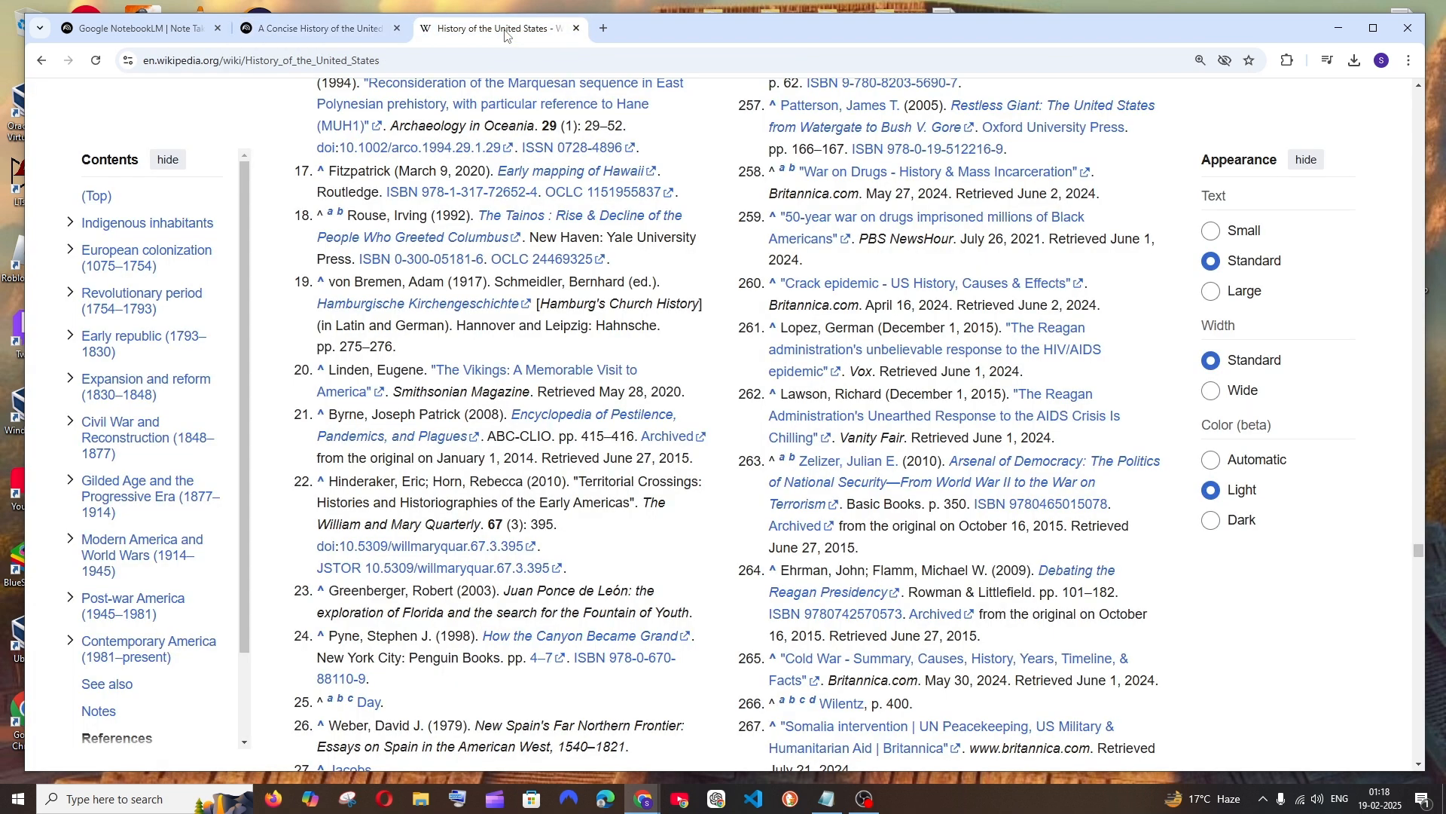
{"action": "scroll", "coordinate": [637, 470], "scroll_direction": "up", "scroll_amount": 20}
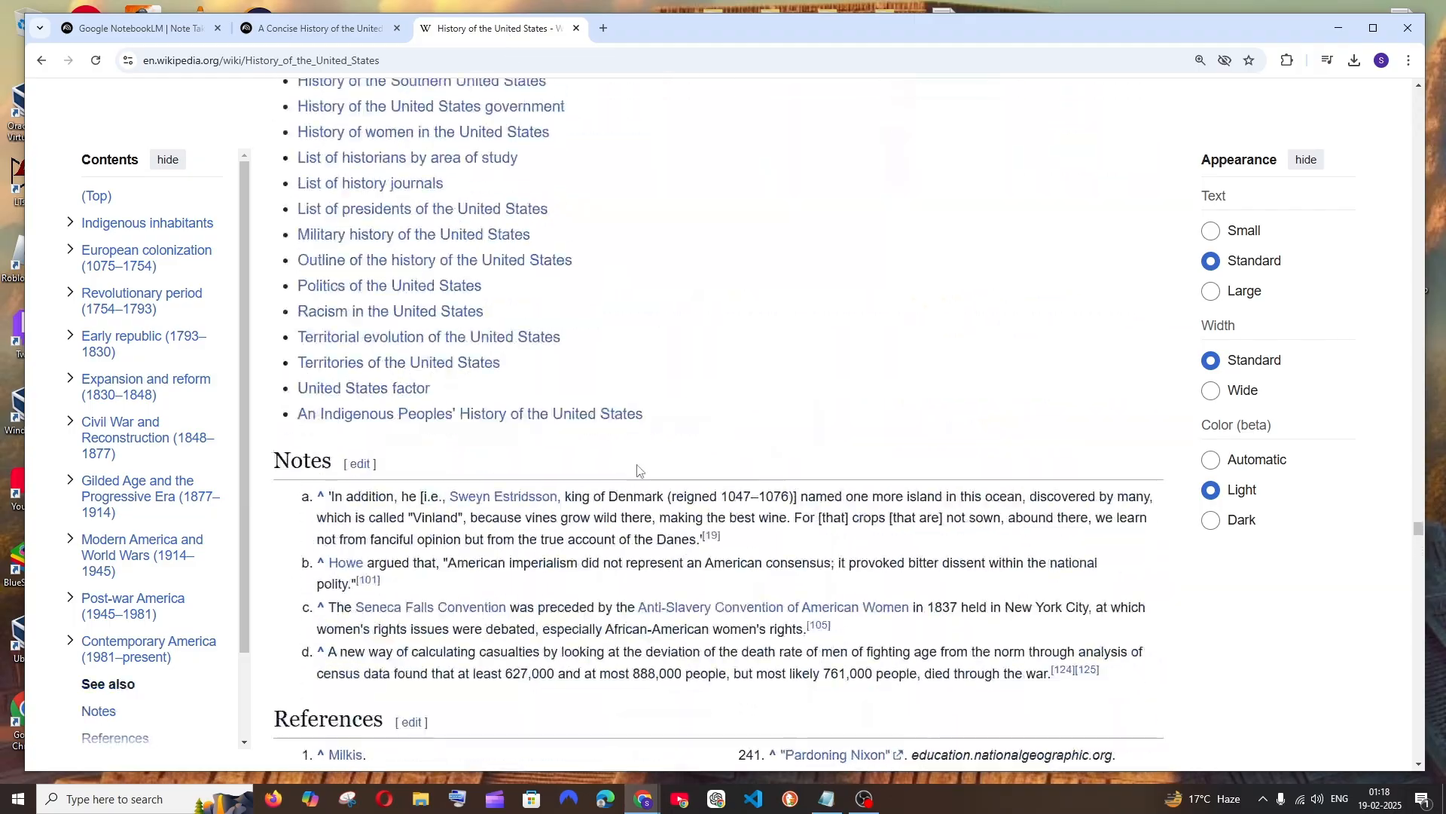
{"action": "scroll", "coordinate": [637, 471], "scroll_direction": "up", "scroll_amount": 10}
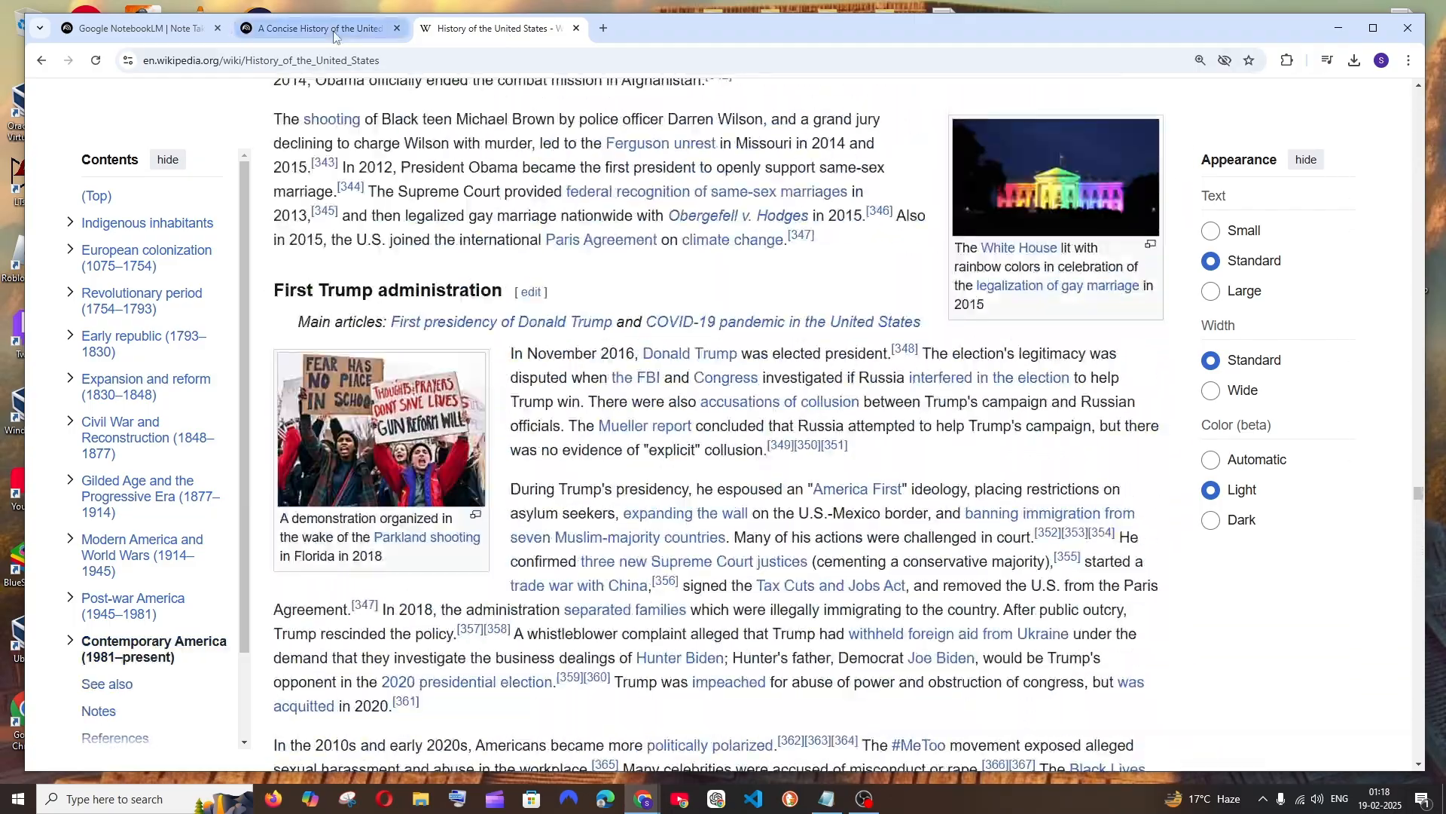
{"action": "left_click", "coordinate": [316, 27]}
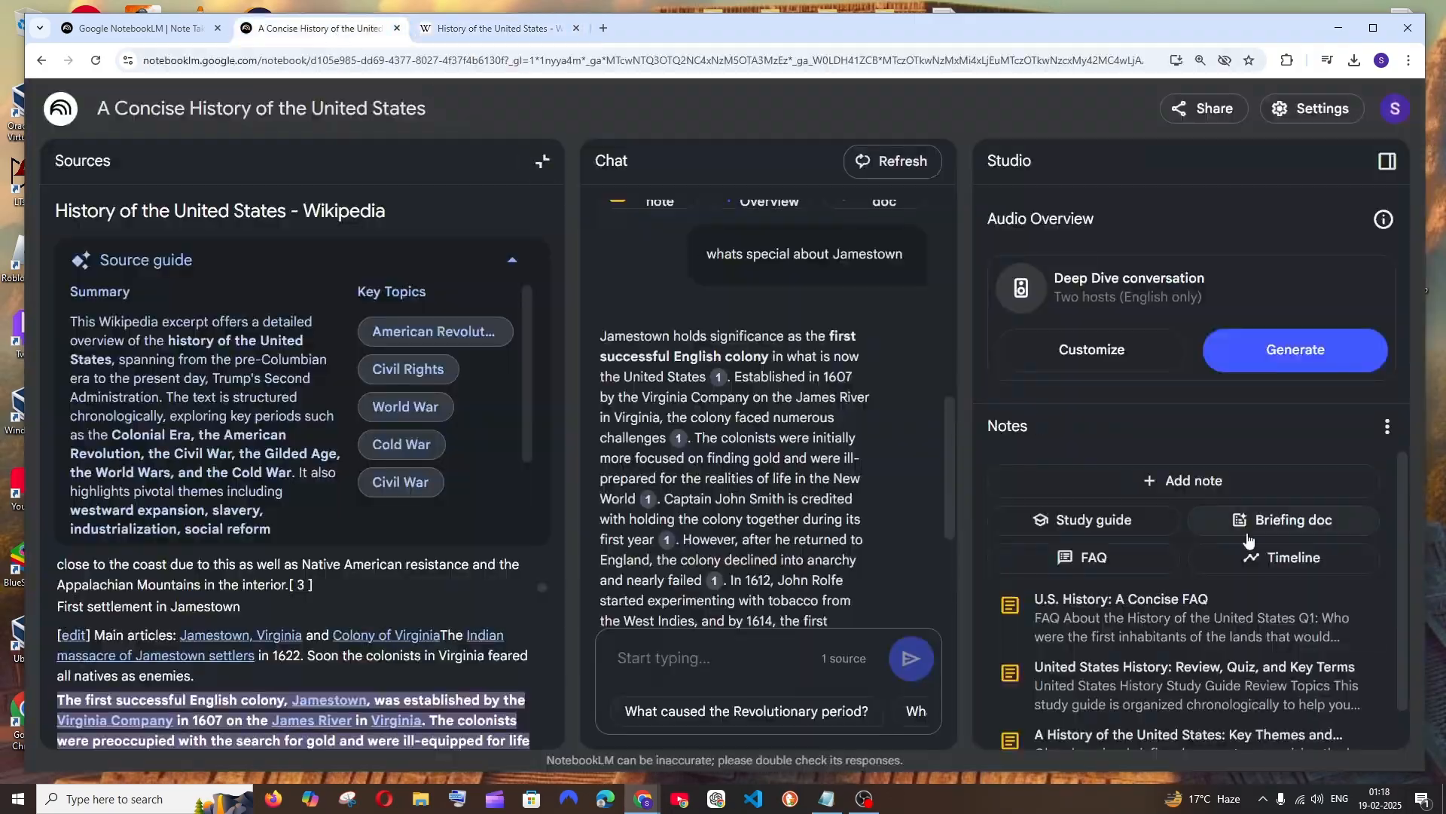
Step: Generate a timeline from the source, open its note and highlight the first event about people arriving in the Americas
{"action": "left_click", "coordinate": [1306, 574]}
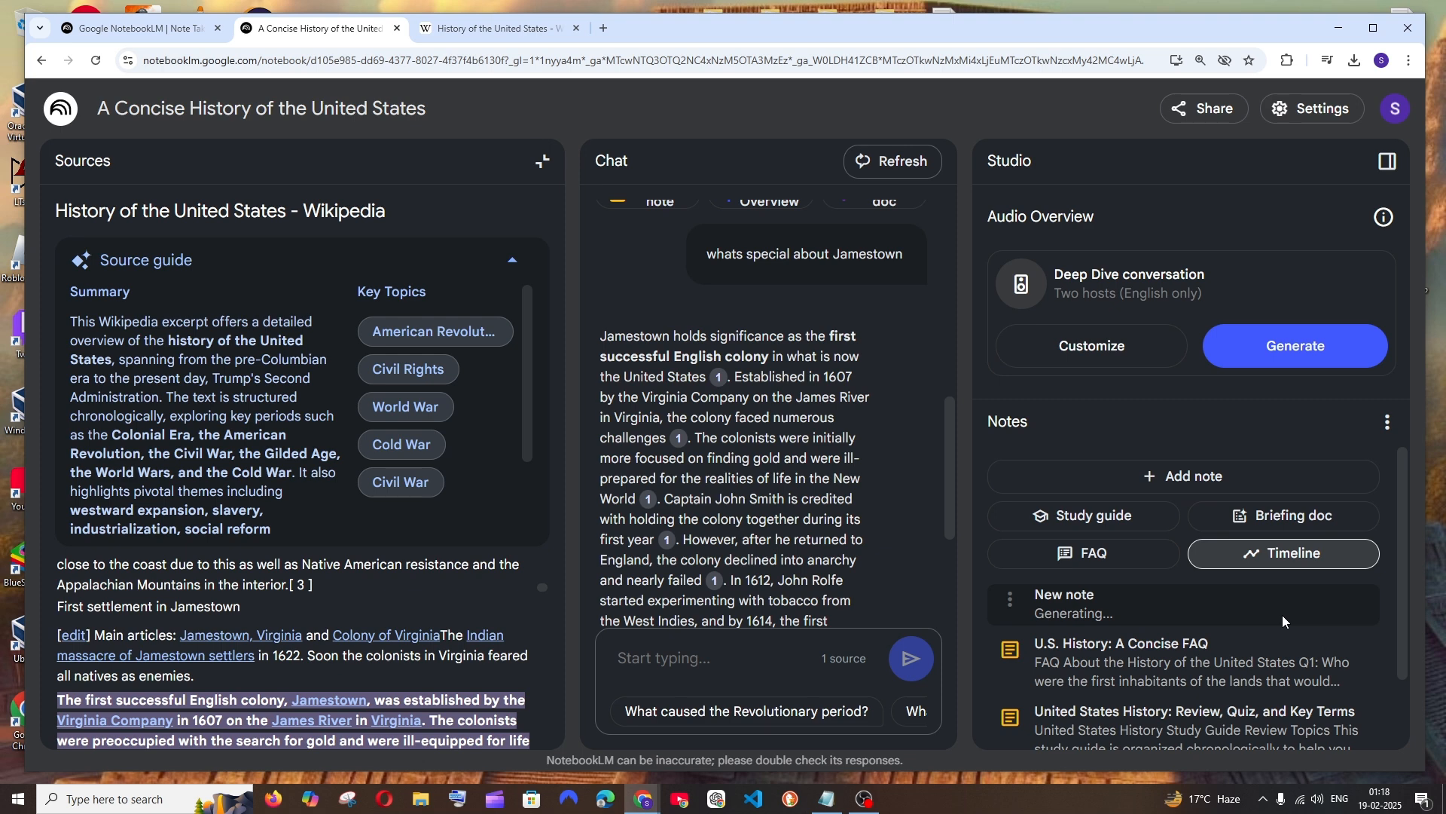
{"action": "left_click", "coordinate": [1164, 608]}
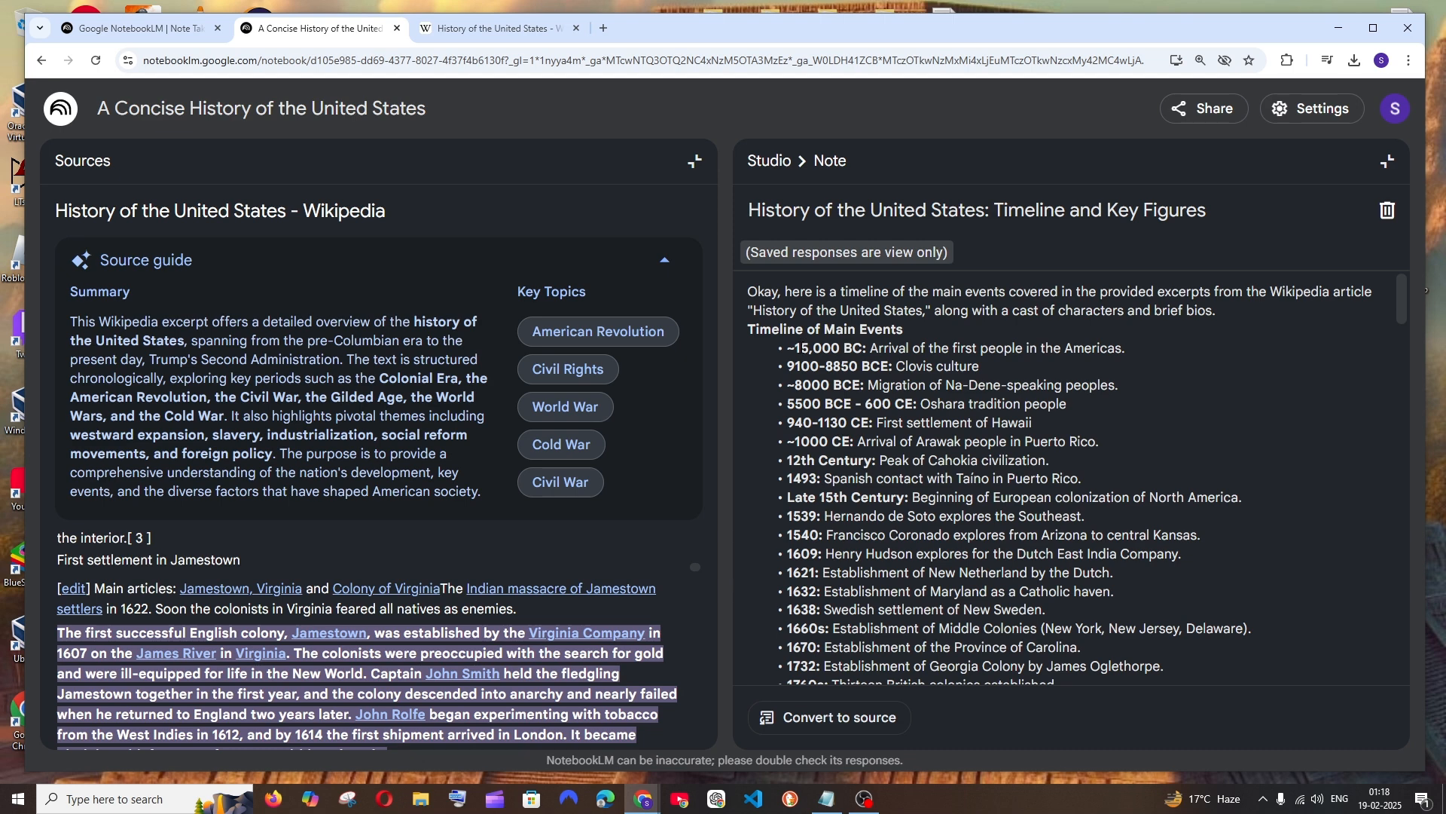
{"action": "left_click_drag", "start_coordinate": [794, 347], "coordinate": [1114, 348]}
{"action": "scroll", "coordinate": [789, 419], "scroll_direction": "down", "scroll_amount": 5}
{"action": "scroll", "coordinate": [789, 419], "scroll_direction": "up", "scroll_amount": 5}
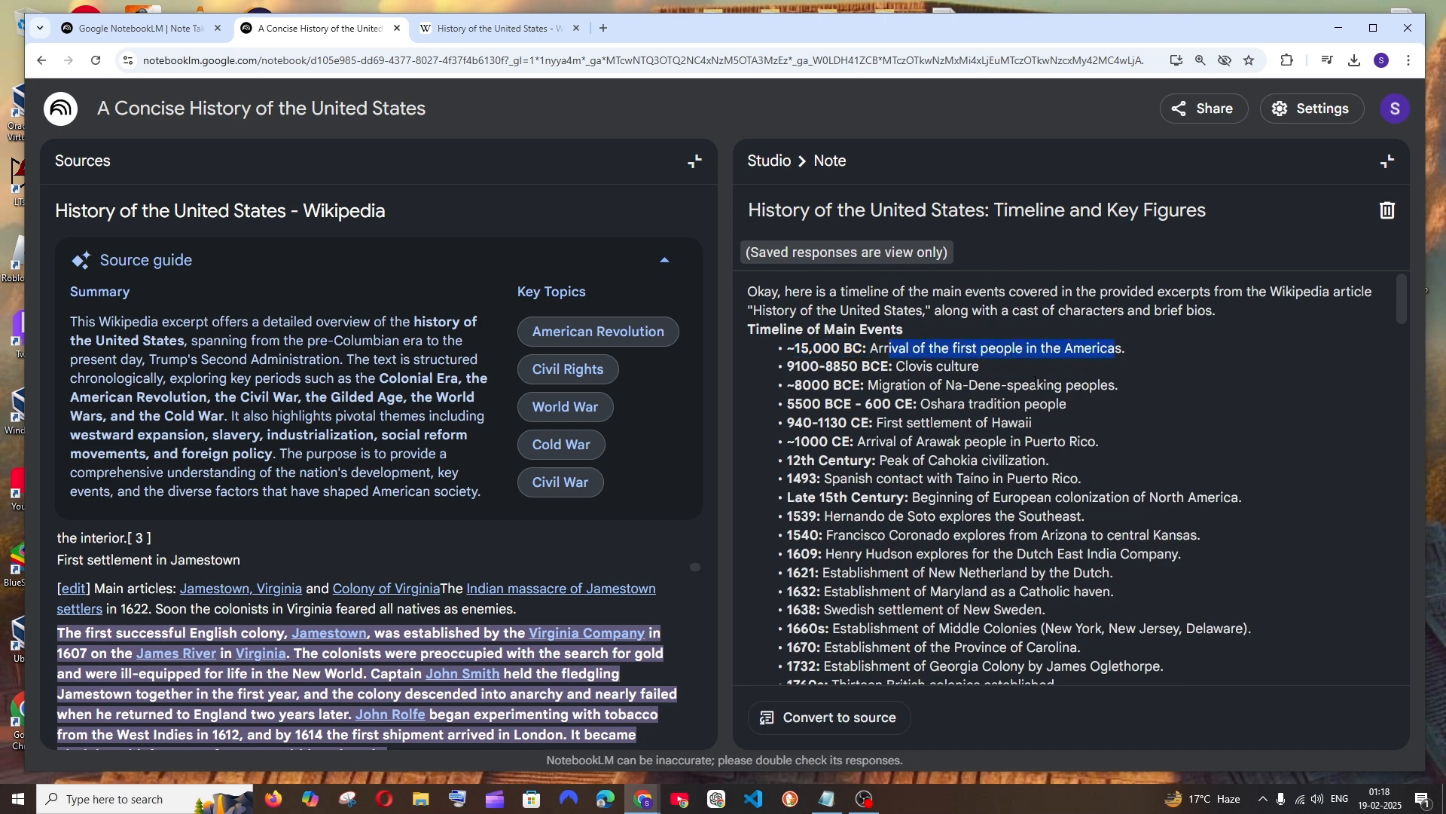
Step: Examine the timeline note's later events and its Cast of Characters, and return to the beginning of the note
{"action": "scroll", "coordinate": [897, 422], "scroll_direction": "down", "scroll_amount": 15}
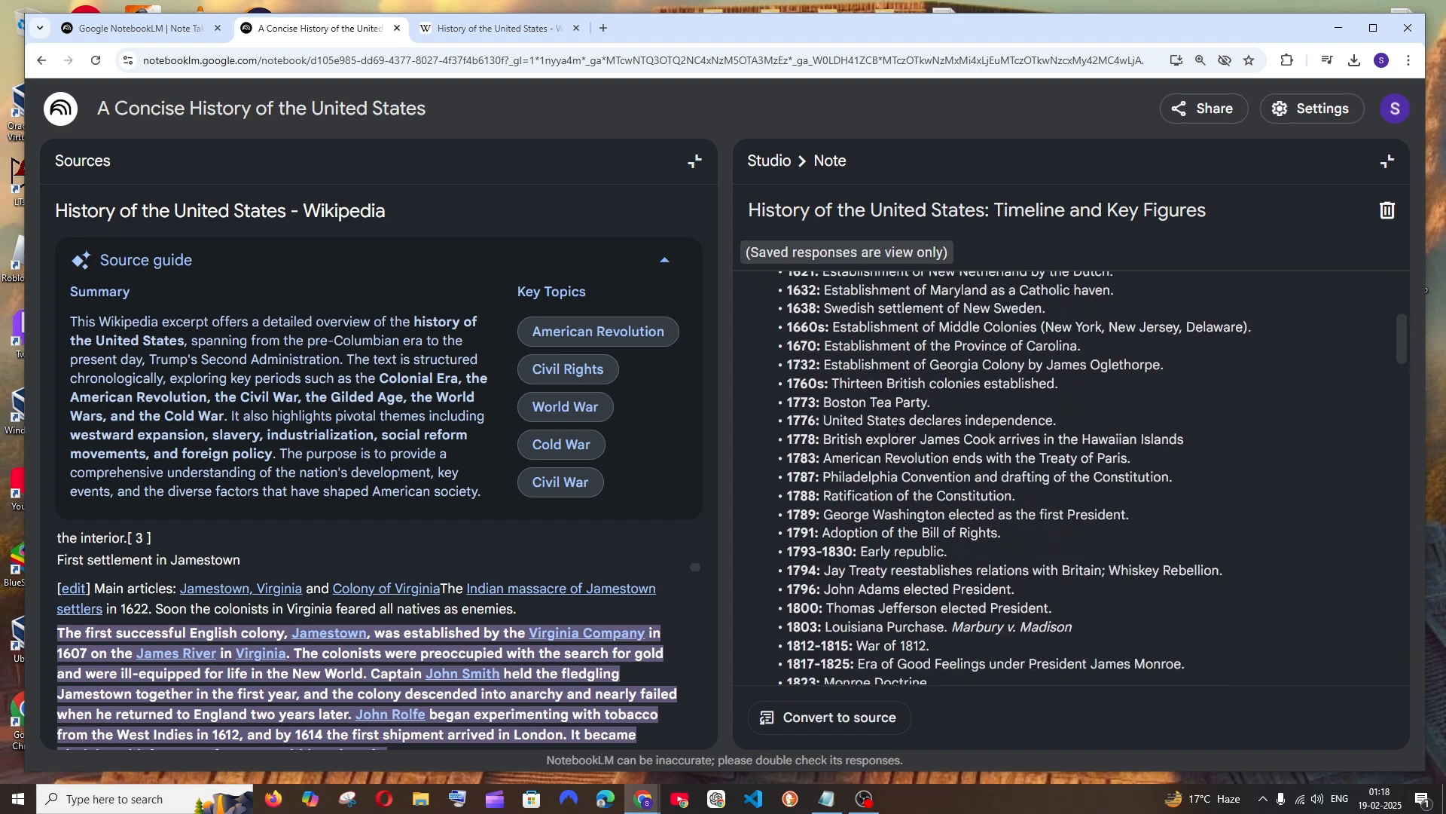
{"action": "scroll", "coordinate": [898, 424], "scroll_direction": "up", "scroll_amount": 3}
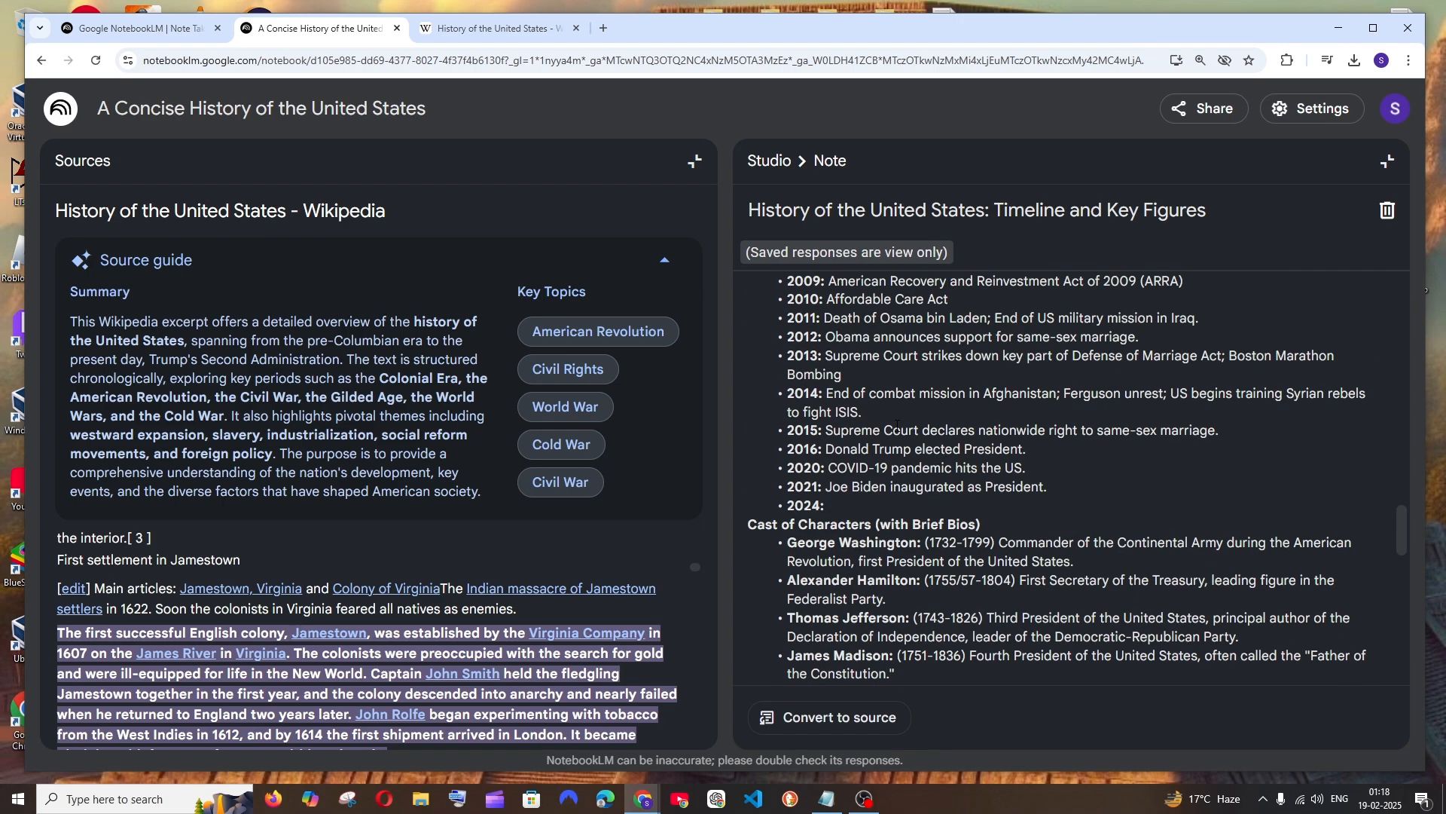
{"action": "scroll", "coordinate": [821, 507], "scroll_direction": "down", "scroll_amount": 12}
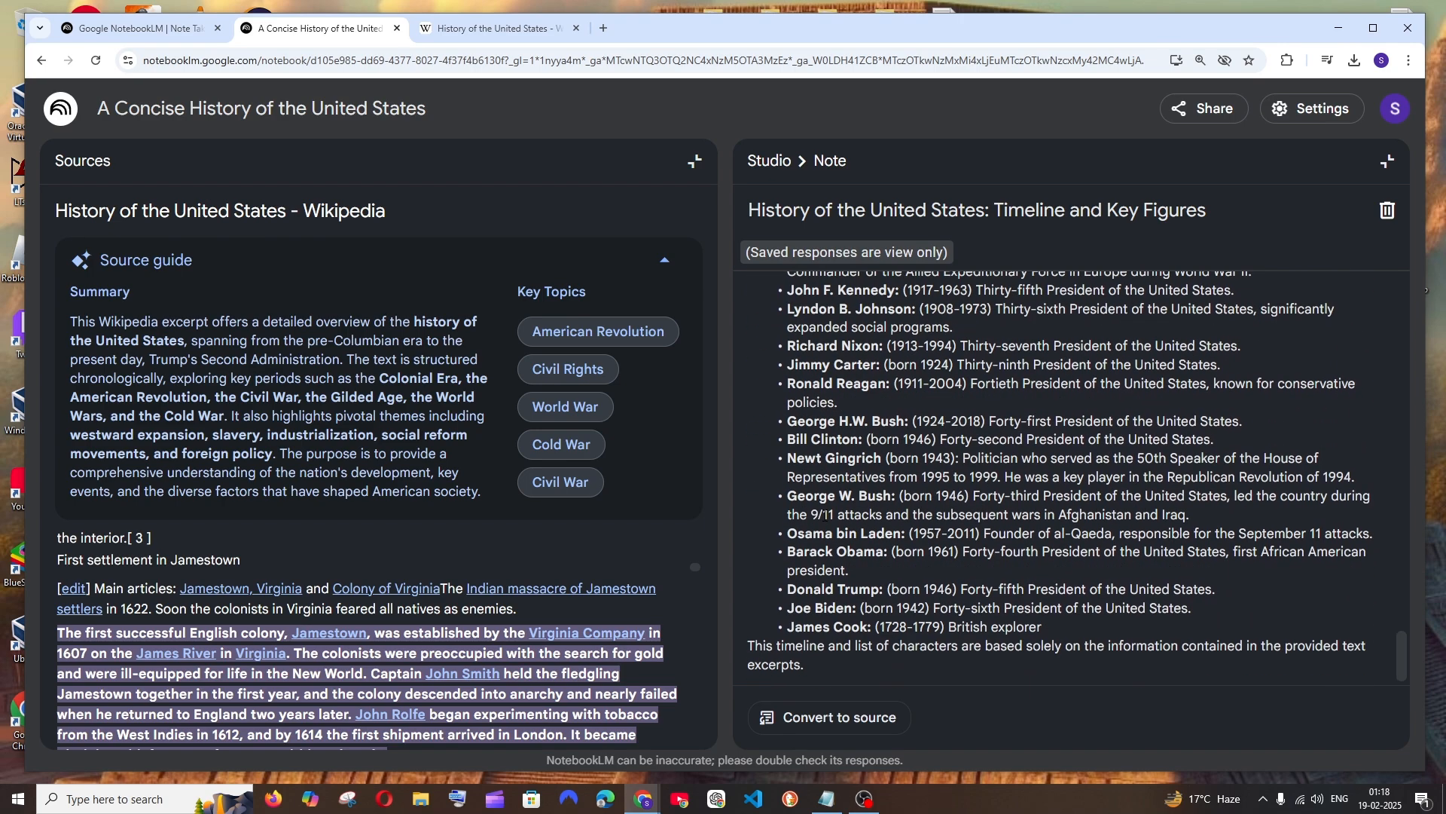
{"action": "scroll", "coordinate": [826, 514], "scroll_direction": "up", "scroll_amount": 2}
{"action": "scroll", "coordinate": [825, 514], "scroll_direction": "up", "scroll_amount": 10}
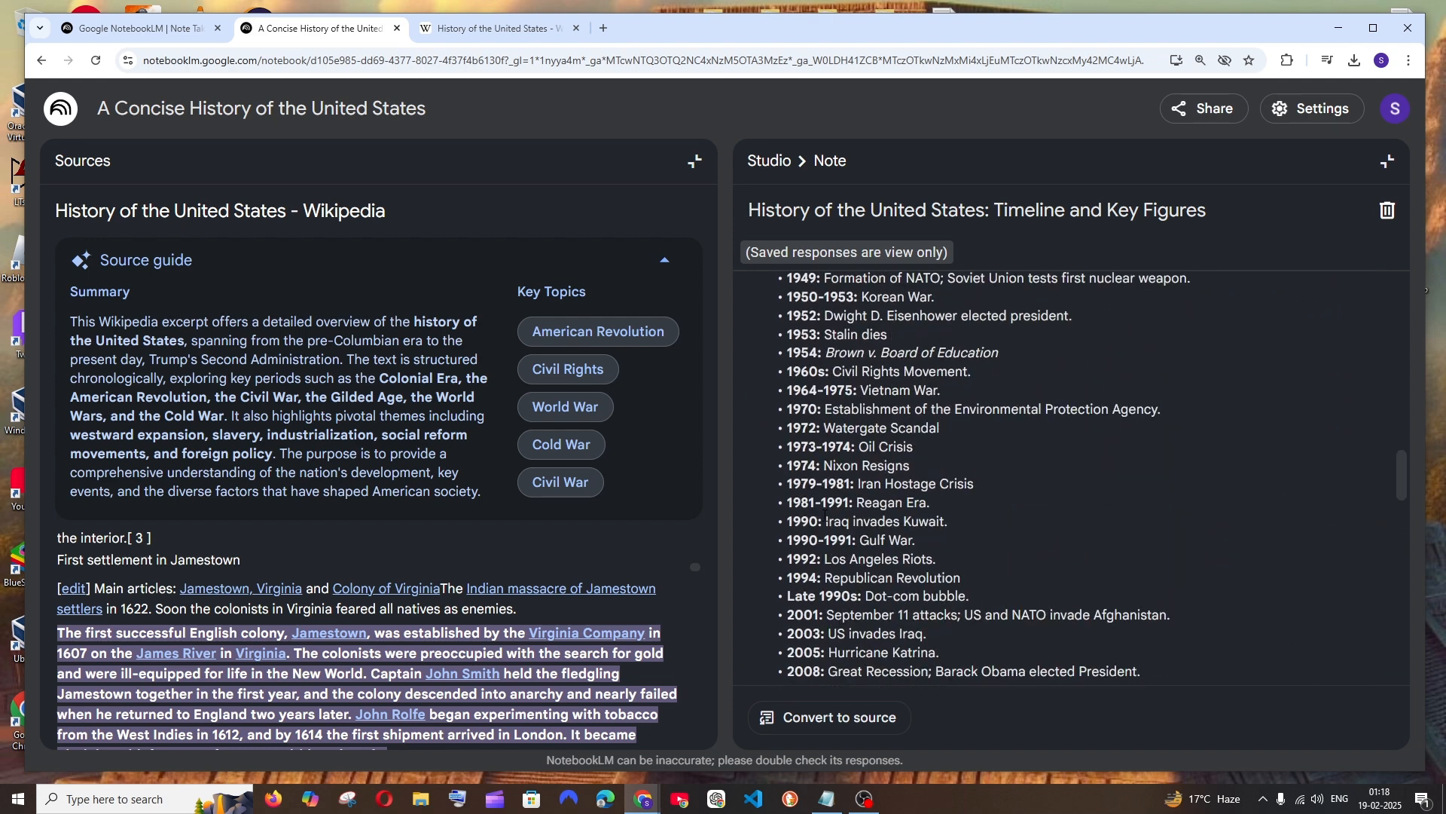
{"action": "scroll", "coordinate": [825, 512], "scroll_direction": "up", "scroll_amount": 3}
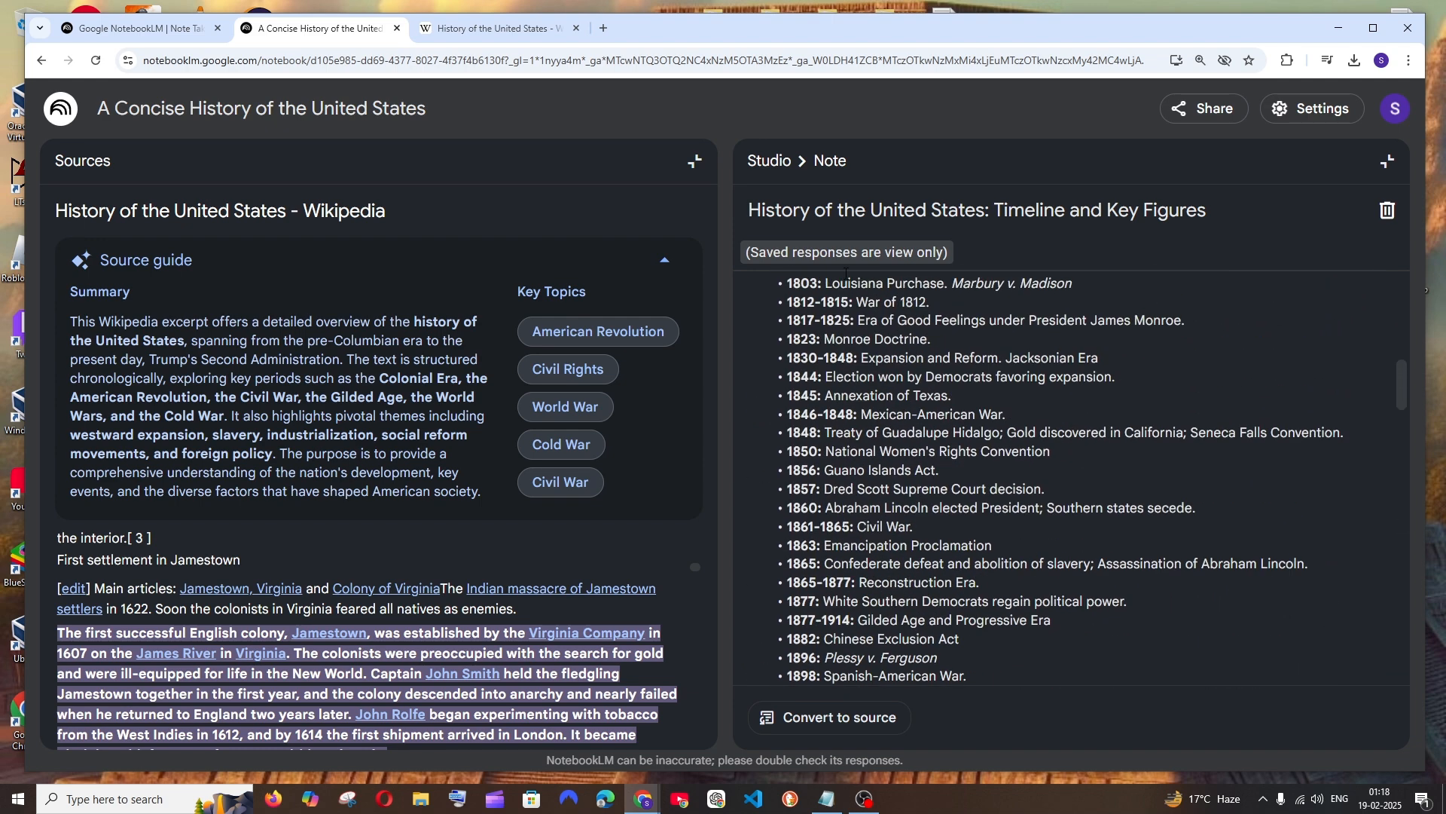
{"action": "scroll", "coordinate": [872, 384], "scroll_direction": "up", "scroll_amount": 9}
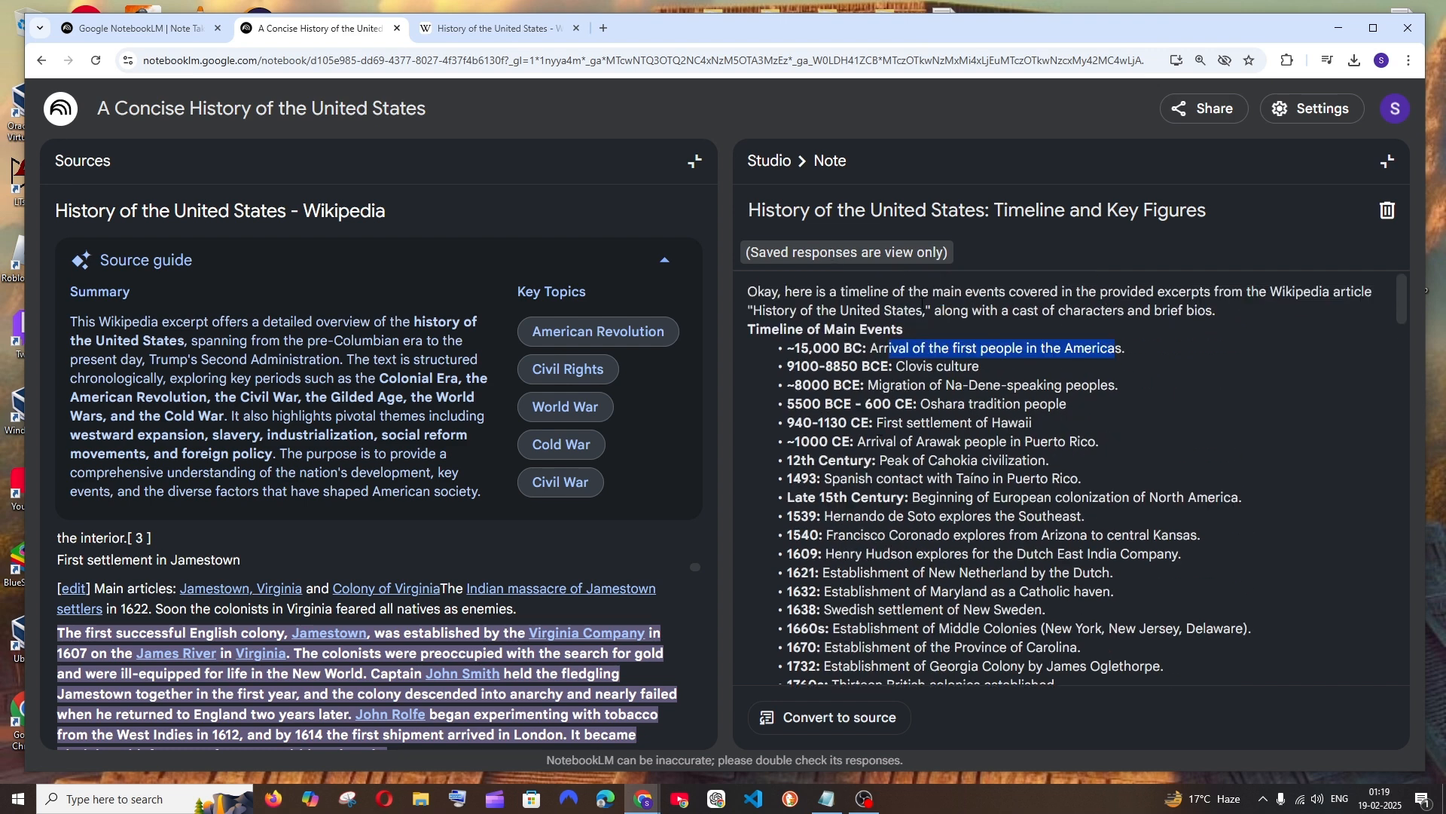
Step: Clear the text highlight and close the timeline note to return to the full notebook layout
{"action": "left_click", "coordinate": [1190, 347]}
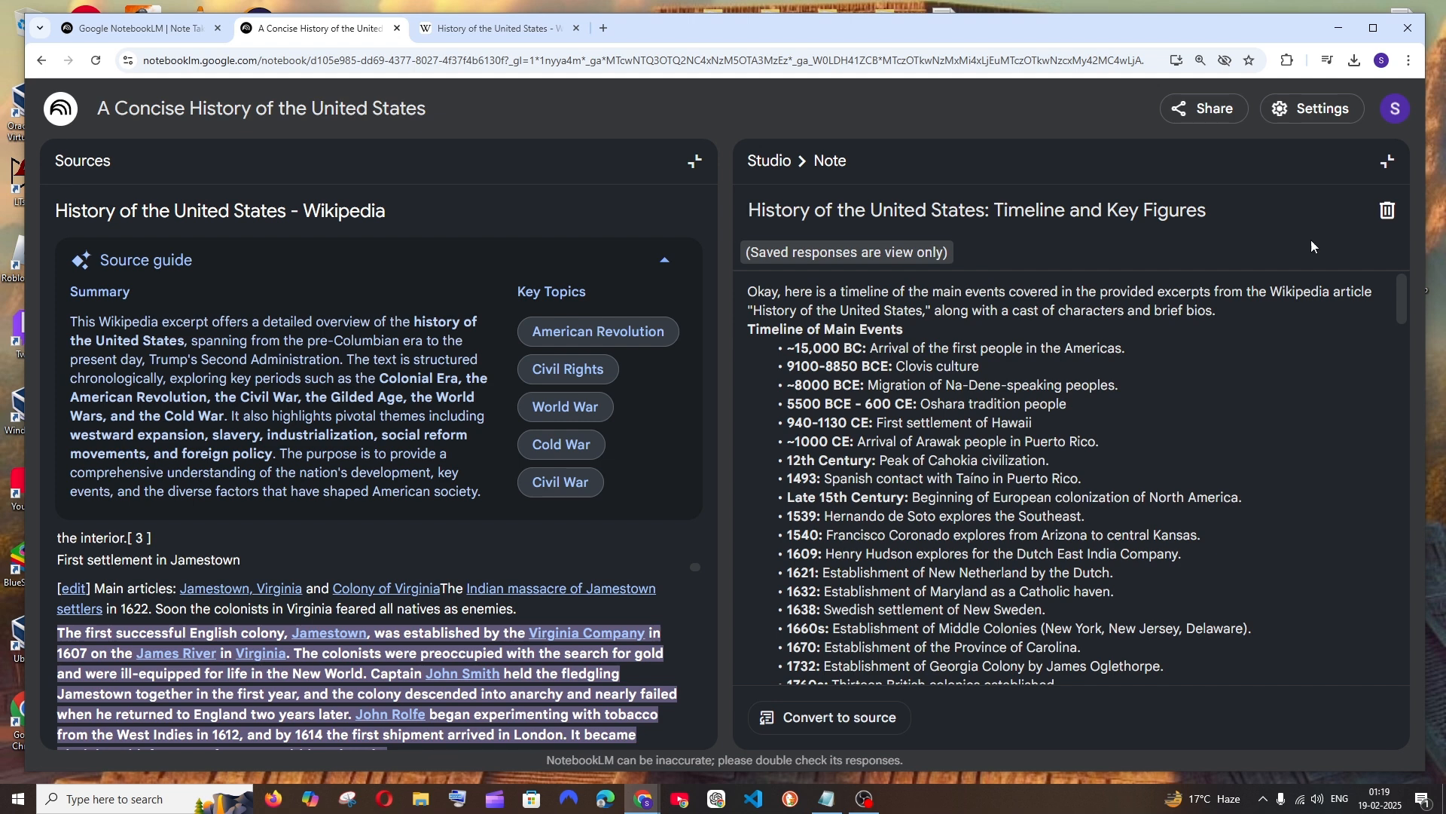
{"action": "left_click", "coordinate": [1387, 161]}
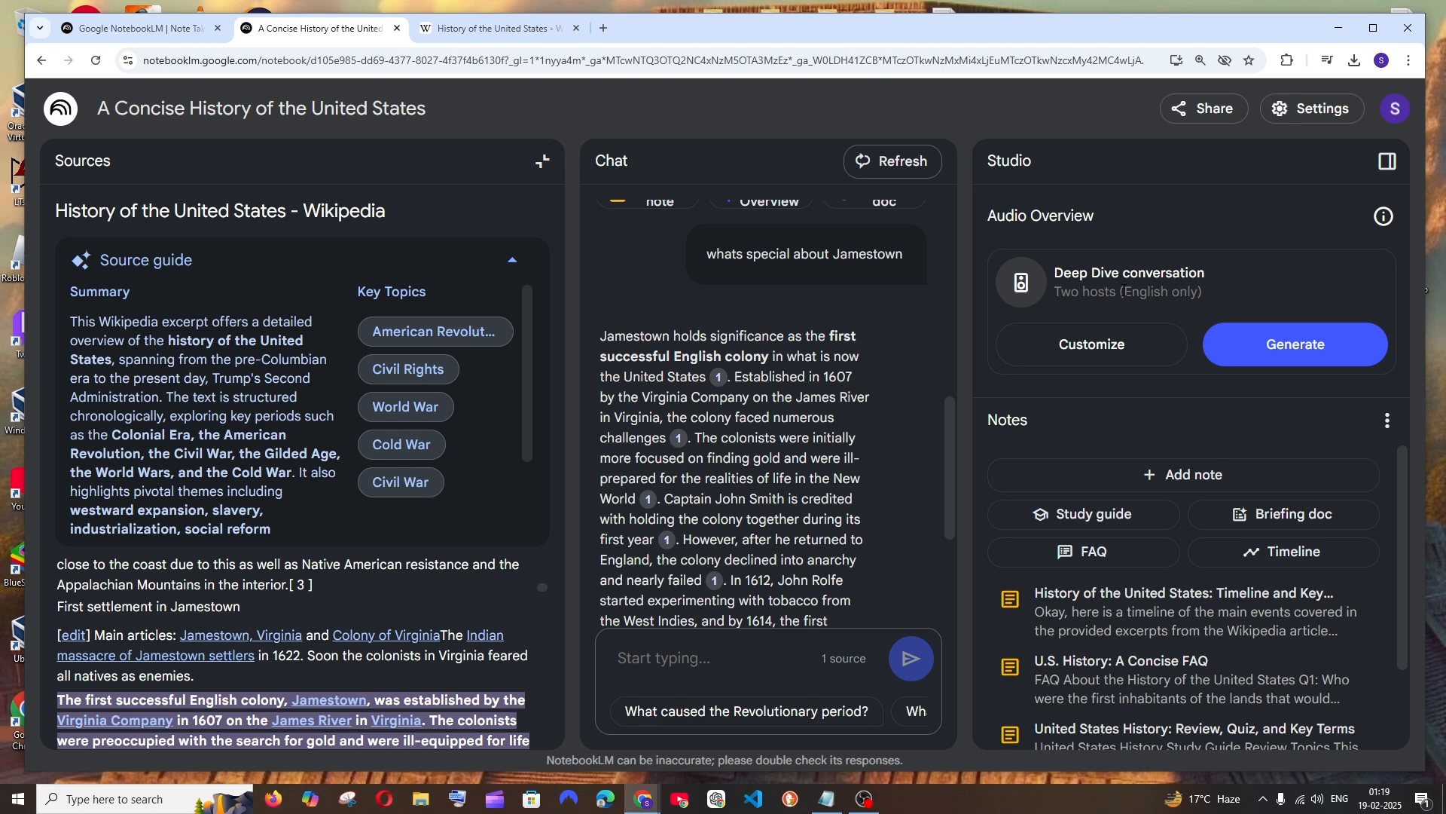
Step: Examine the Audio Overview's customization options, look back over the Wikipedia article, and dismiss the customization without entering a focus
{"action": "left_click", "coordinate": [1172, 342]}
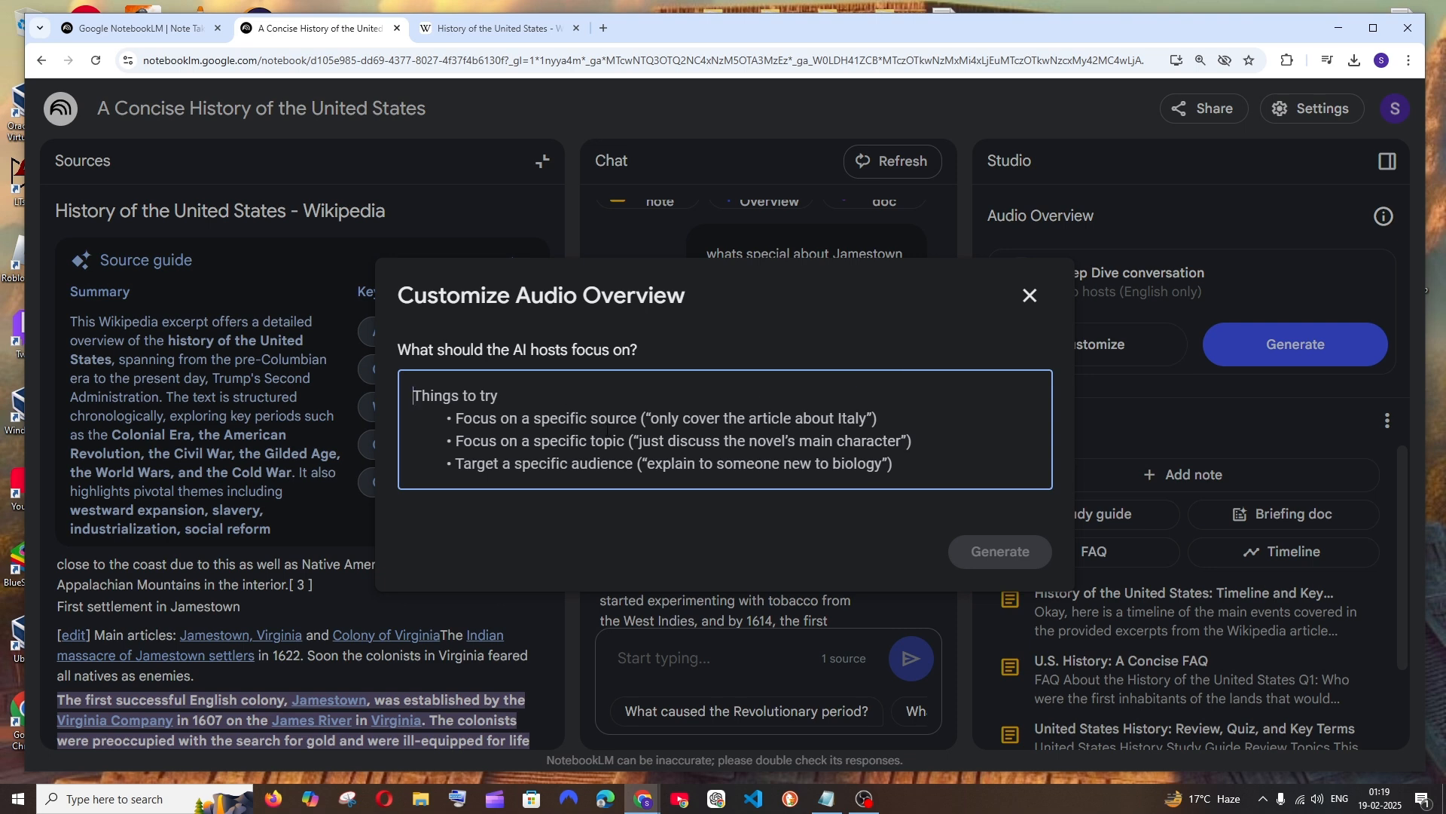
{"action": "left_click", "coordinate": [520, 30]}
{"action": "scroll", "coordinate": [591, 323], "scroll_direction": "up", "scroll_amount": 5}
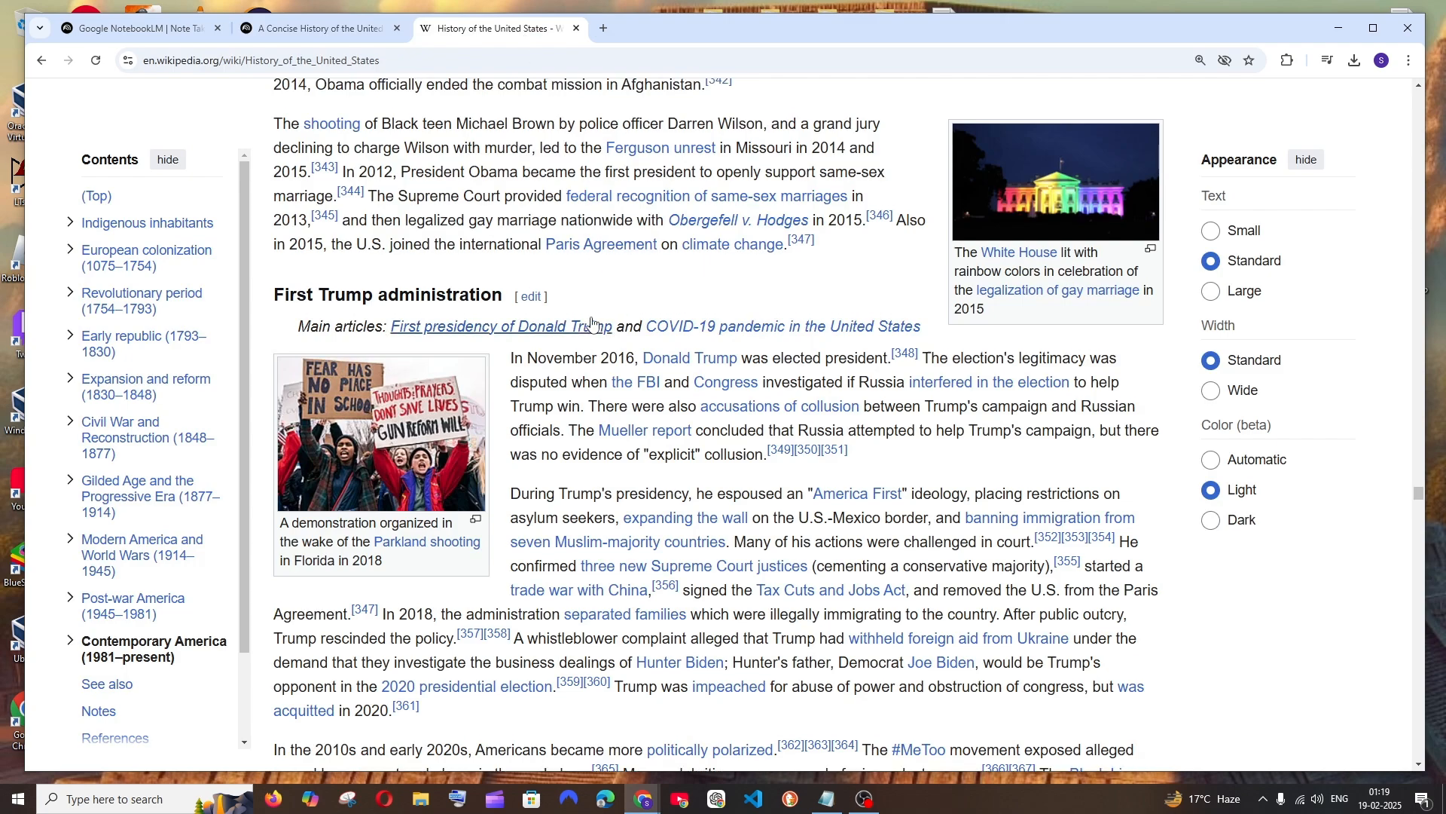
{"action": "scroll", "coordinate": [591, 323], "scroll_direction": "up", "scroll_amount": 10}
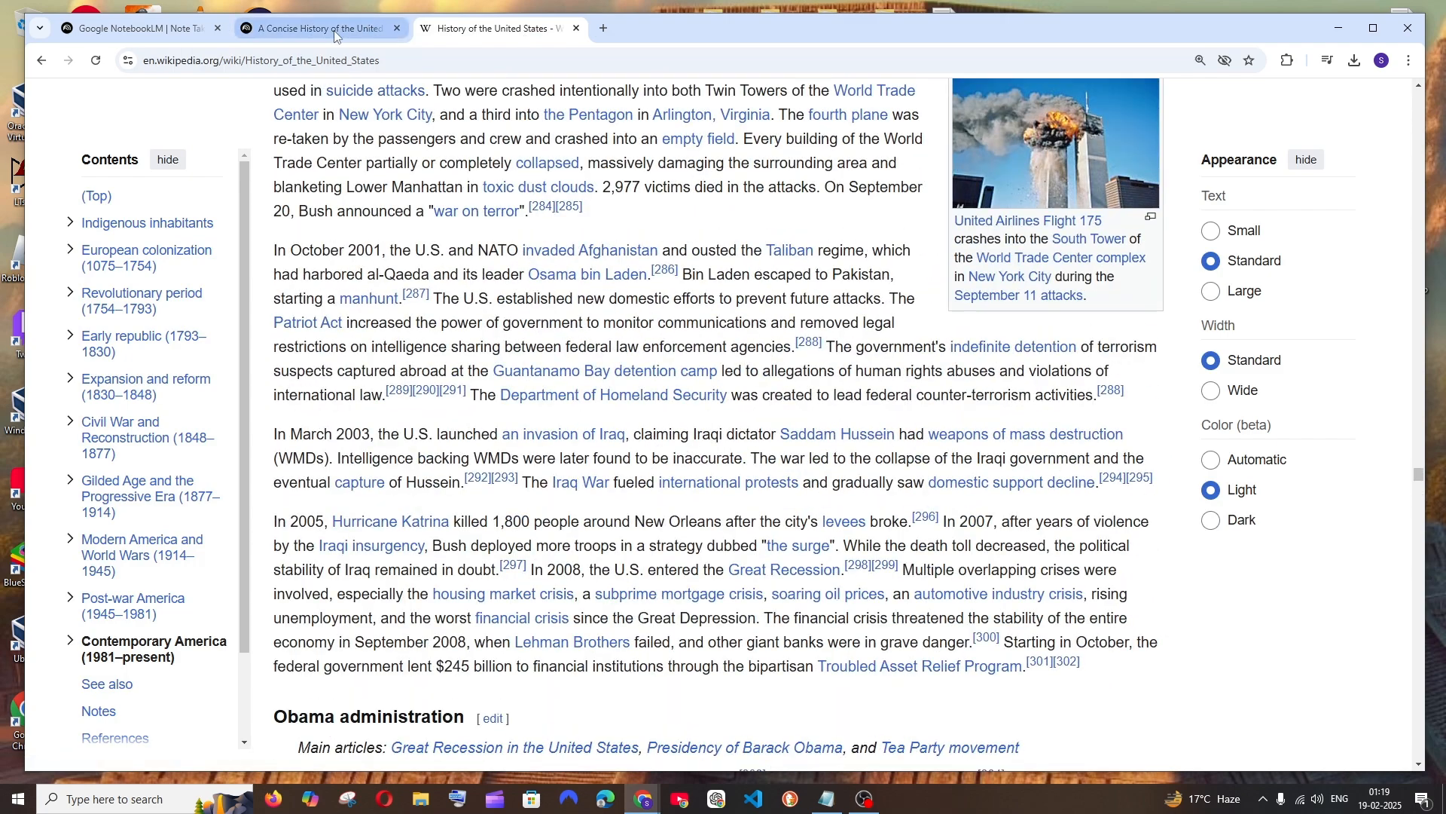
{"action": "left_click", "coordinate": [333, 30]}
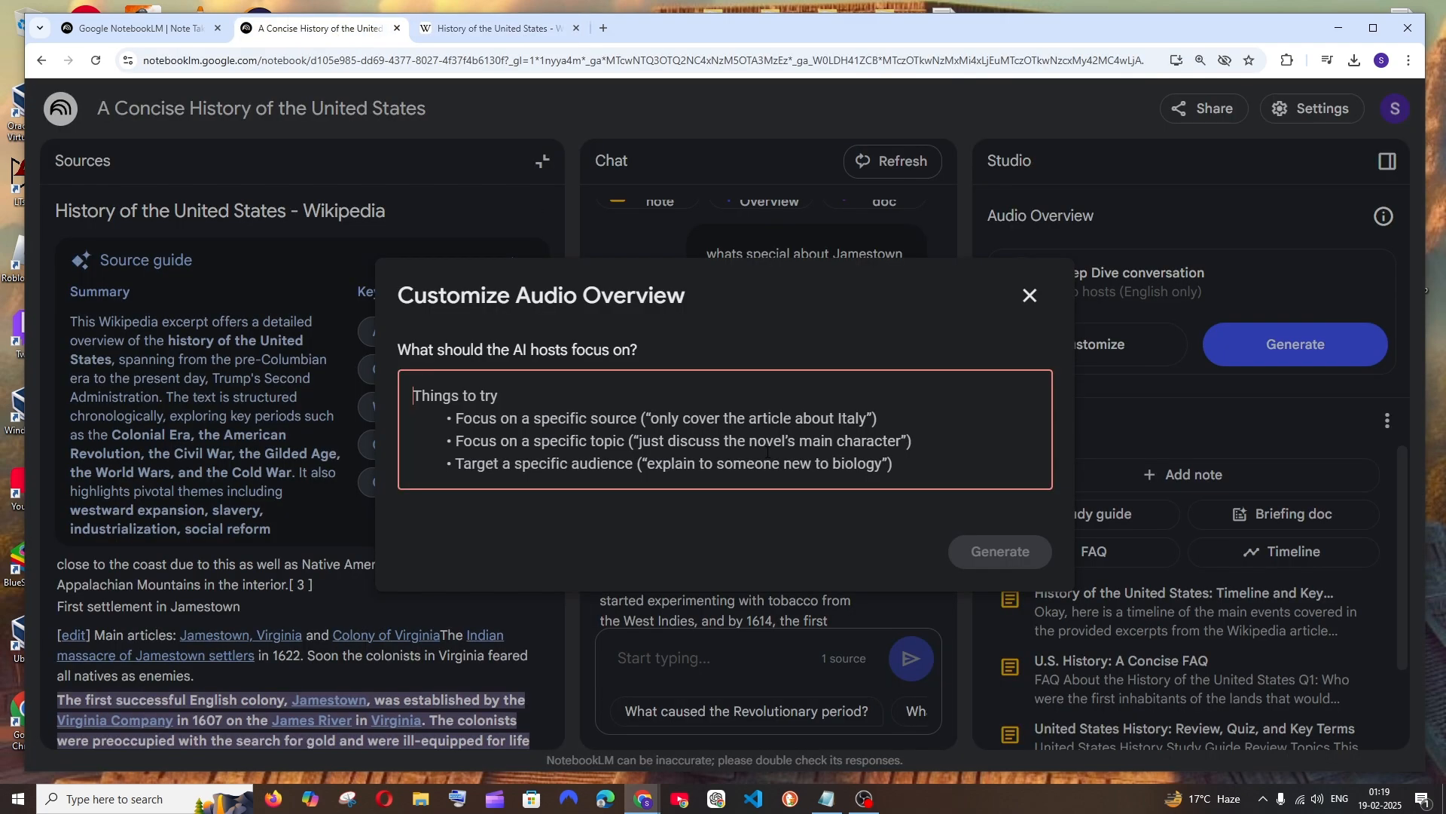
{"action": "left_click", "coordinate": [1031, 314]}
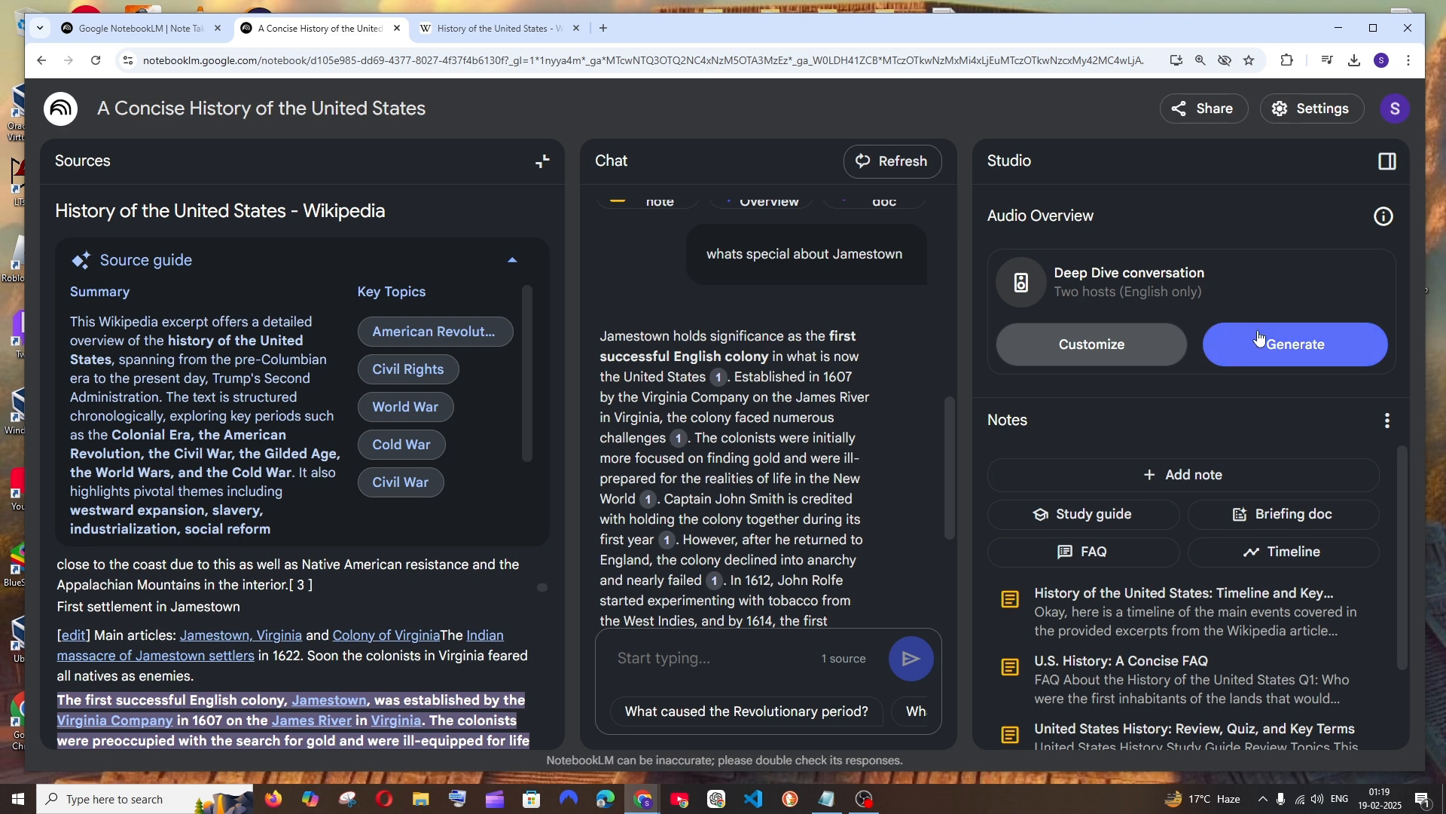
Step: Generate the Deep Dive conversation from the source, start playing it and show its additional options
{"action": "left_click", "coordinate": [1276, 354]}
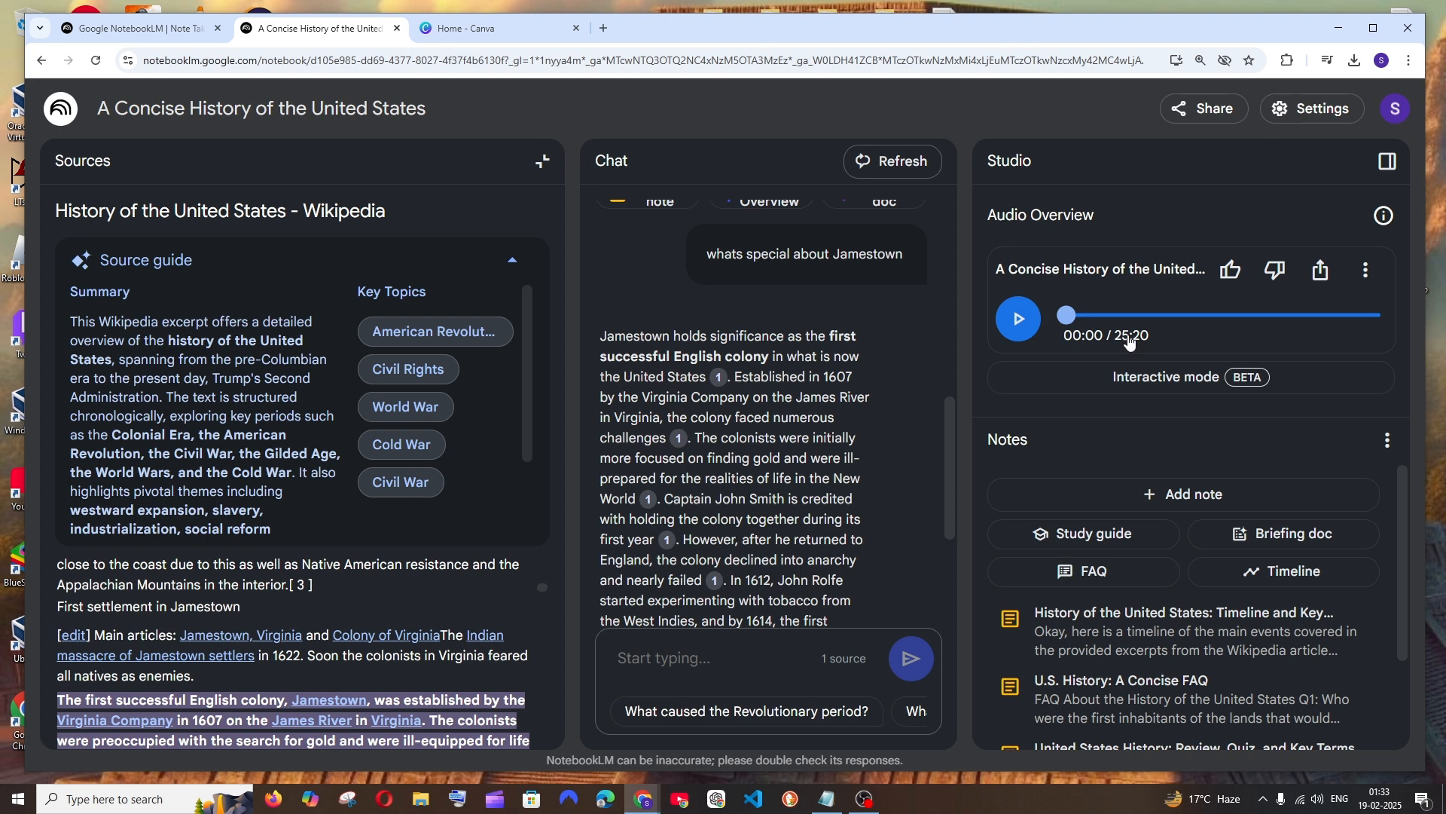
{"action": "left_click", "coordinate": [1022, 324]}
{"action": "left_click", "coordinate": [1365, 269]}
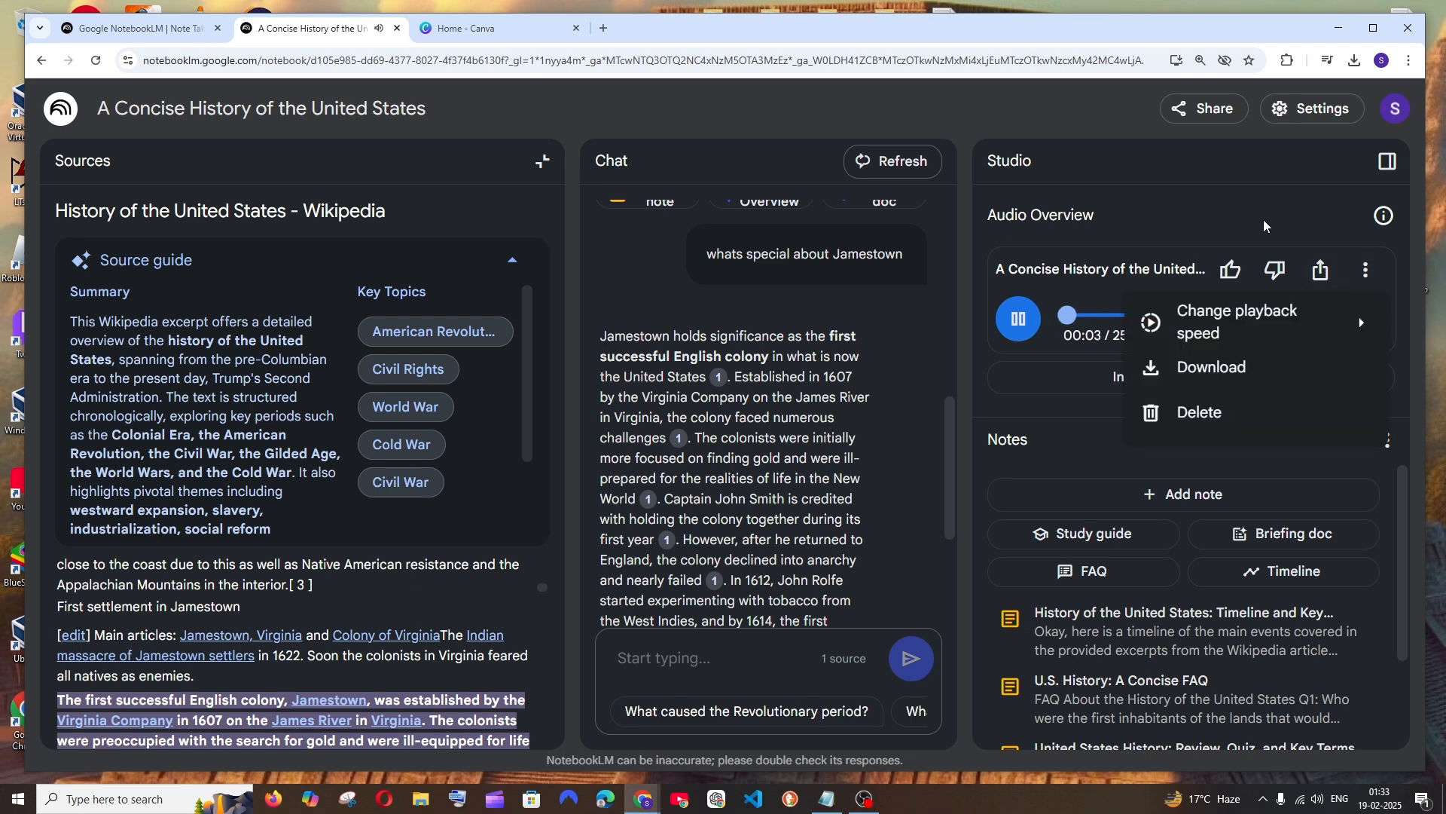
Step: Skip forward through the audio overview in several jumps to about 24:29 and pause playback
{"action": "left_click", "coordinate": [1106, 314]}
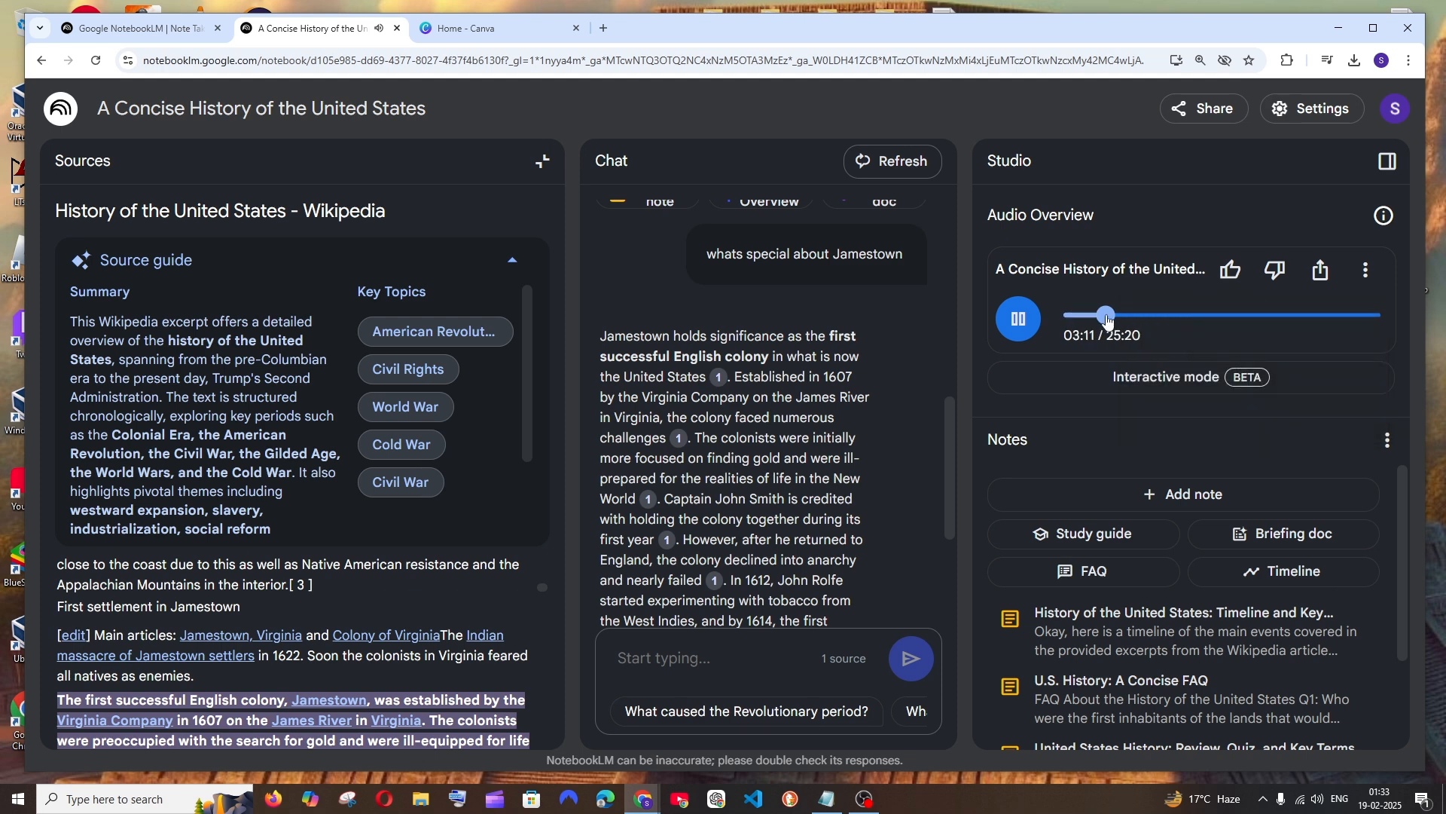
{"action": "left_click", "coordinate": [1190, 317]}
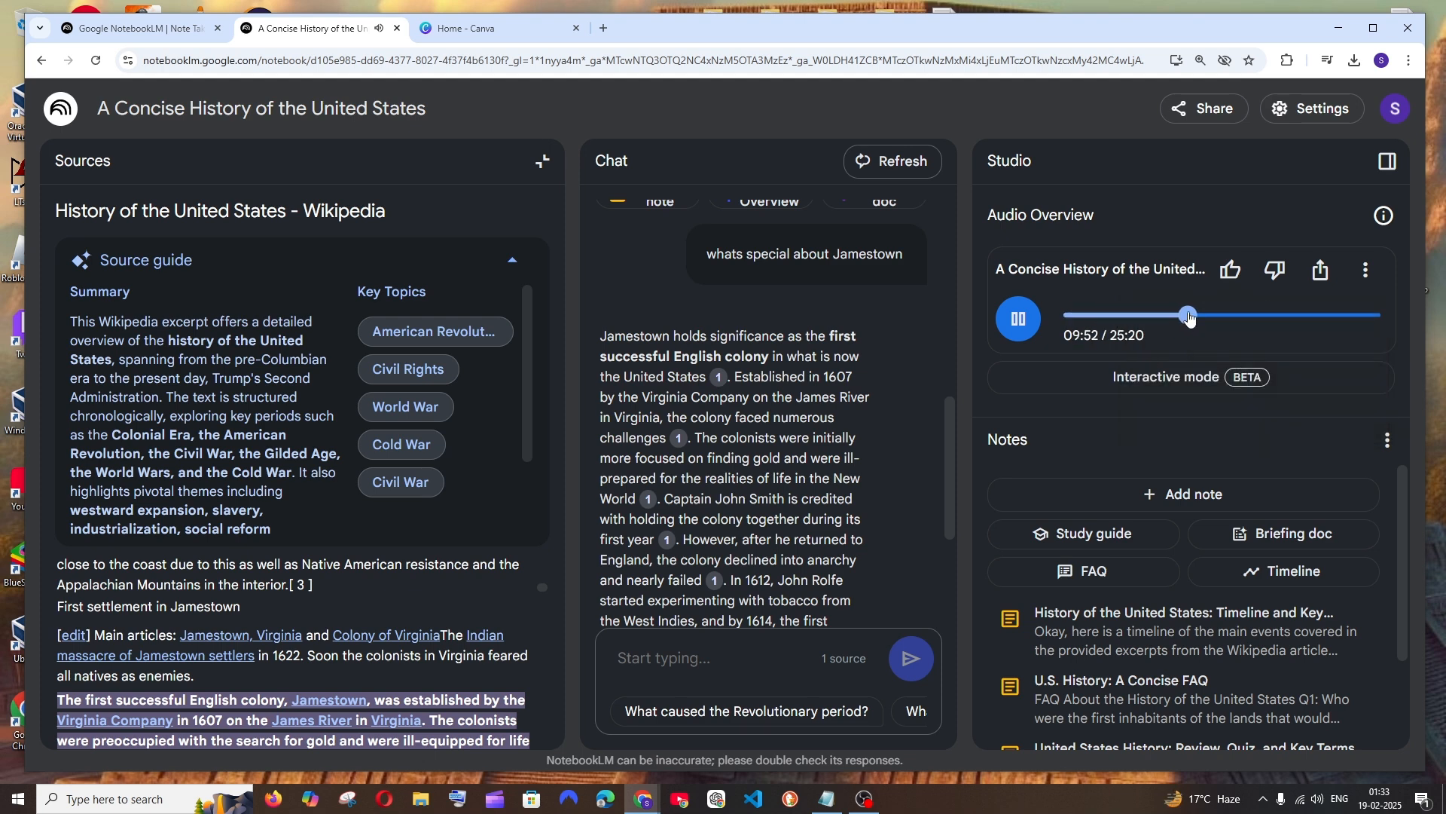
{"action": "left_click", "coordinate": [1279, 316]}
{"action": "left_click", "coordinate": [1343, 318]}
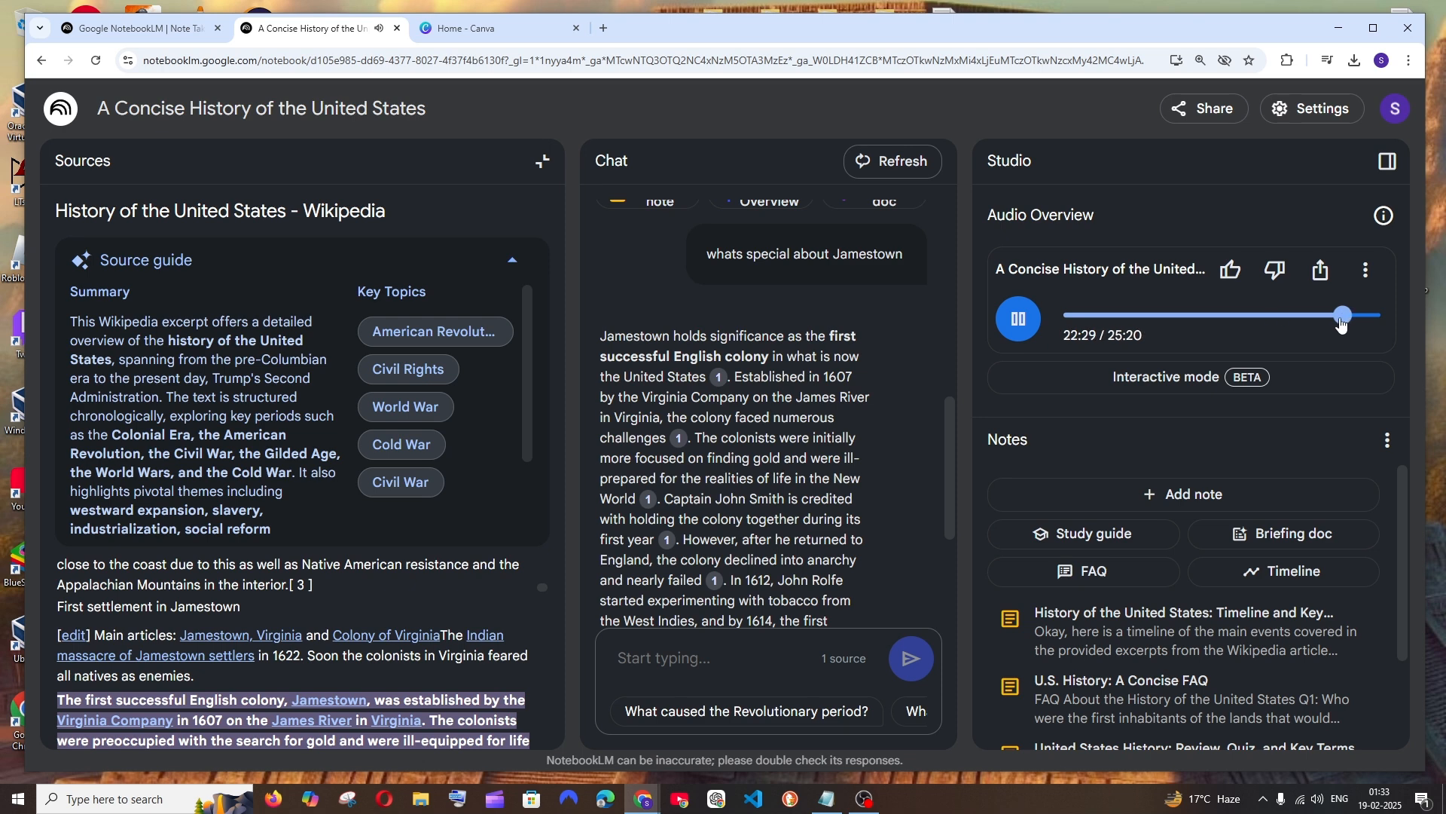
{"action": "left_click", "coordinate": [1367, 316]}
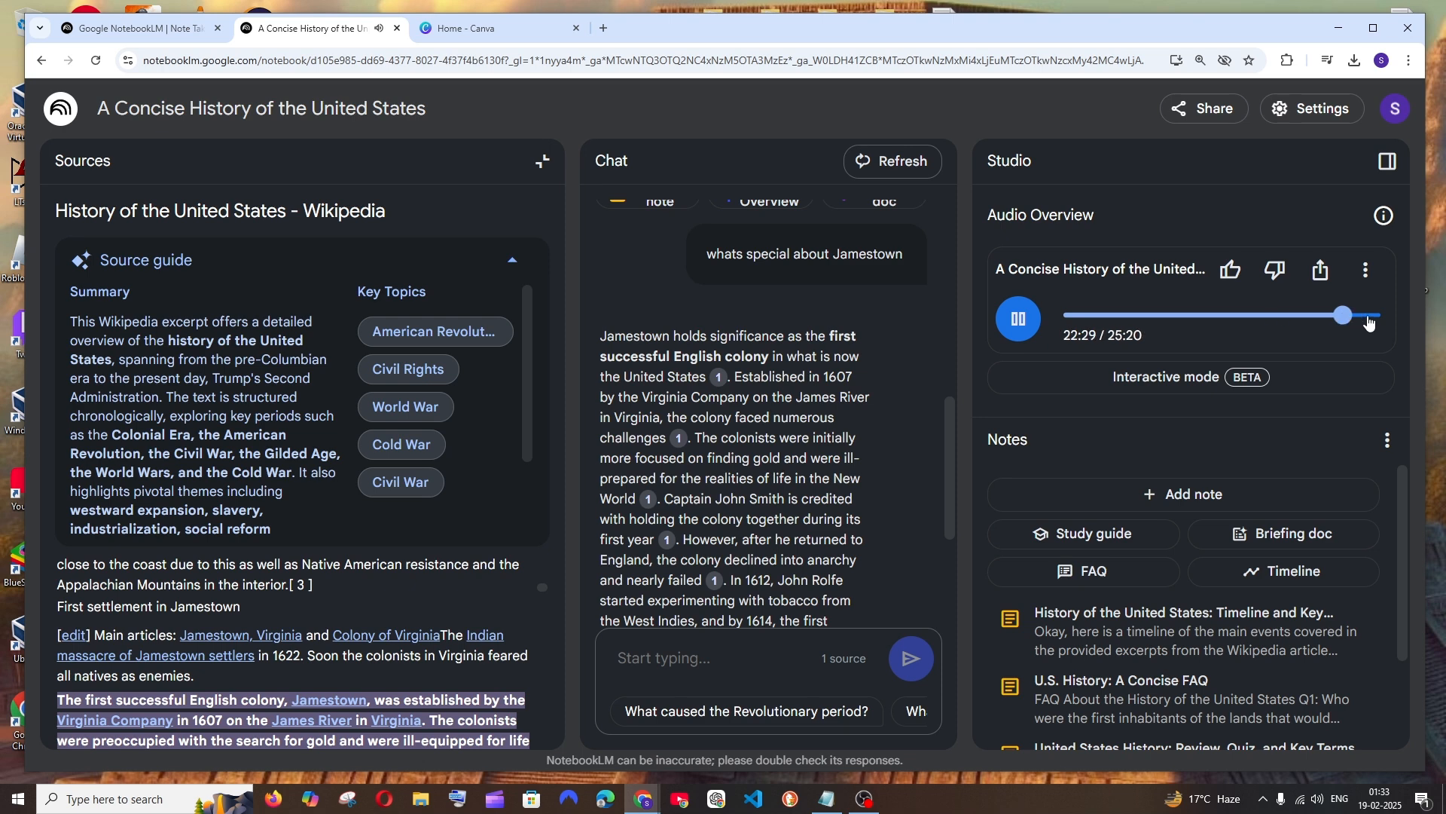
{"action": "left_click", "coordinate": [1022, 319]}
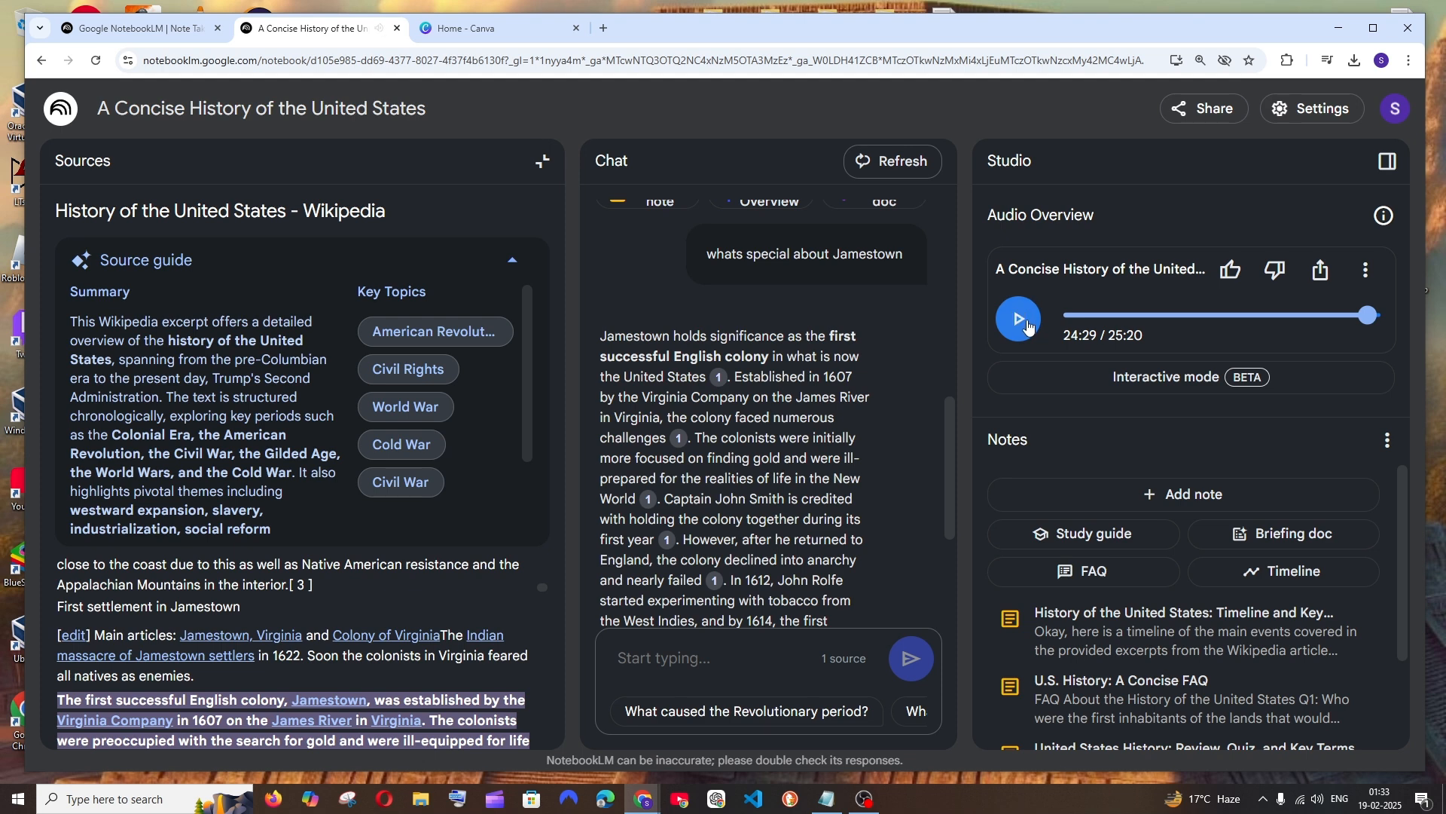
Step: Look over the audio overview's playback speed, download and delete options and dismiss them
{"action": "left_click", "coordinate": [1364, 271]}
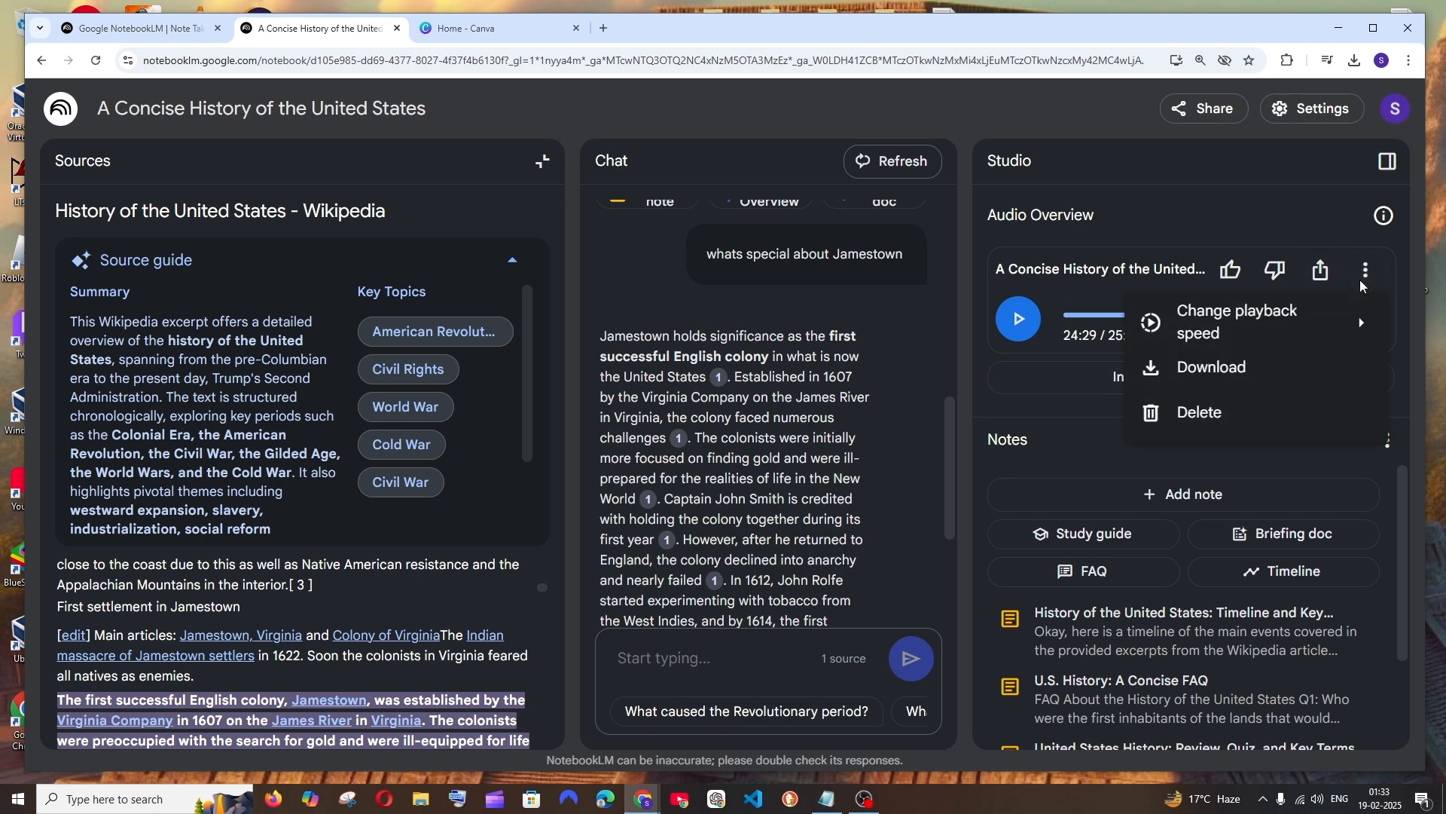
{"action": "left_click", "coordinate": [1177, 226]}
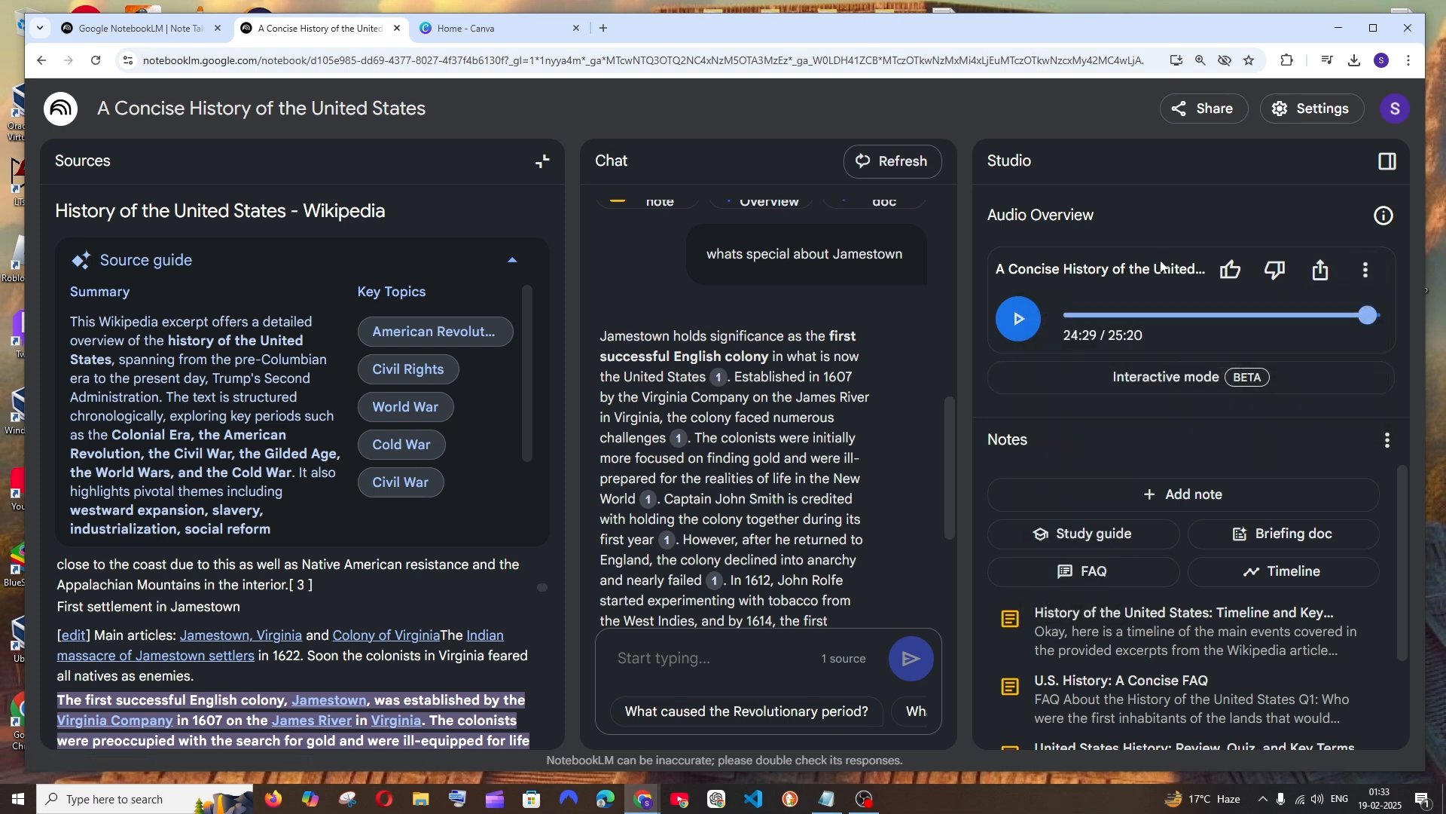
Step: Open the audio overview's Interactive mode, dismiss the microphone request, and return to Studio and the chat answer about Jamestown
{"action": "left_click", "coordinate": [1151, 387]}
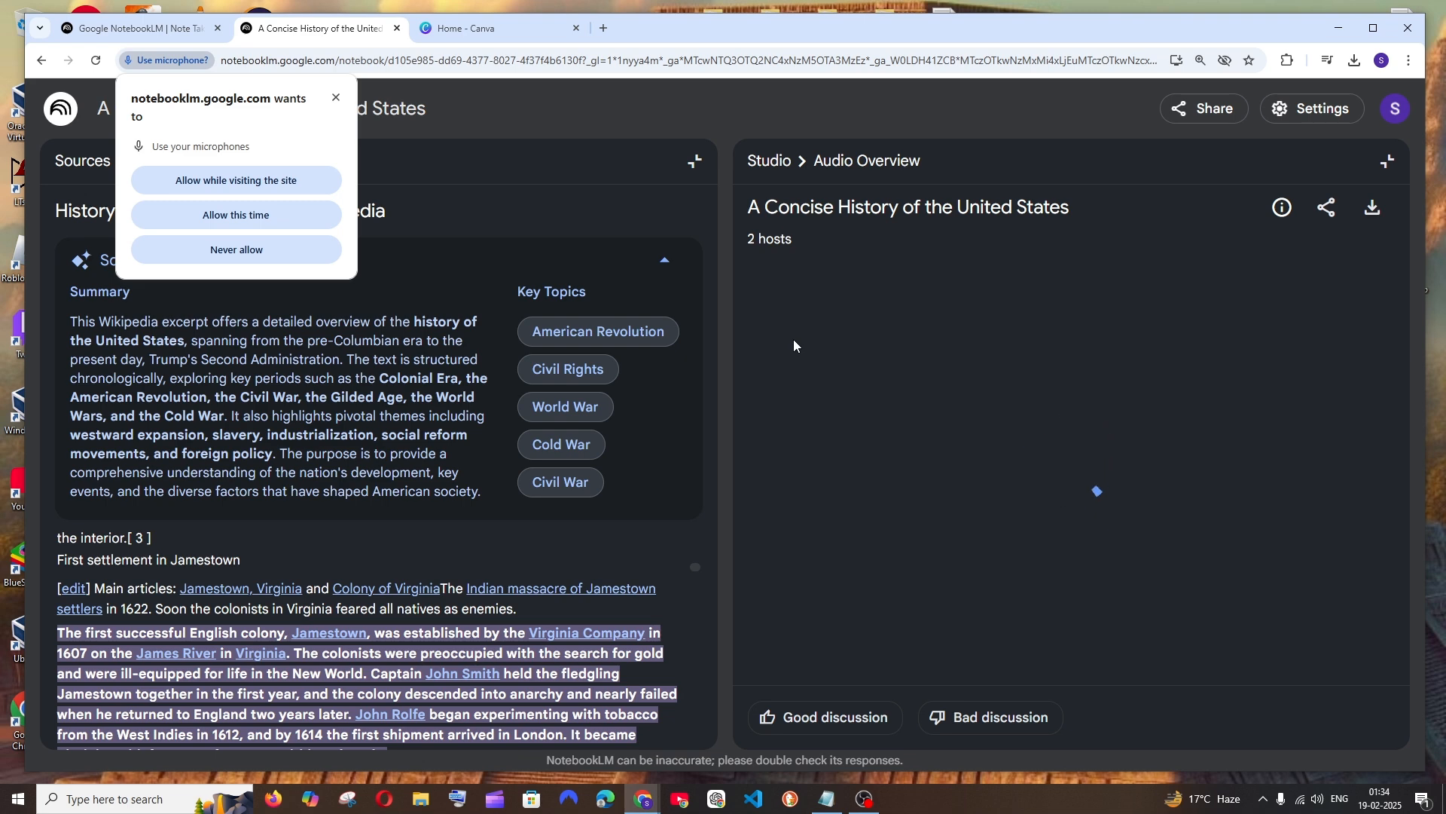
{"action": "left_click", "coordinate": [336, 98]}
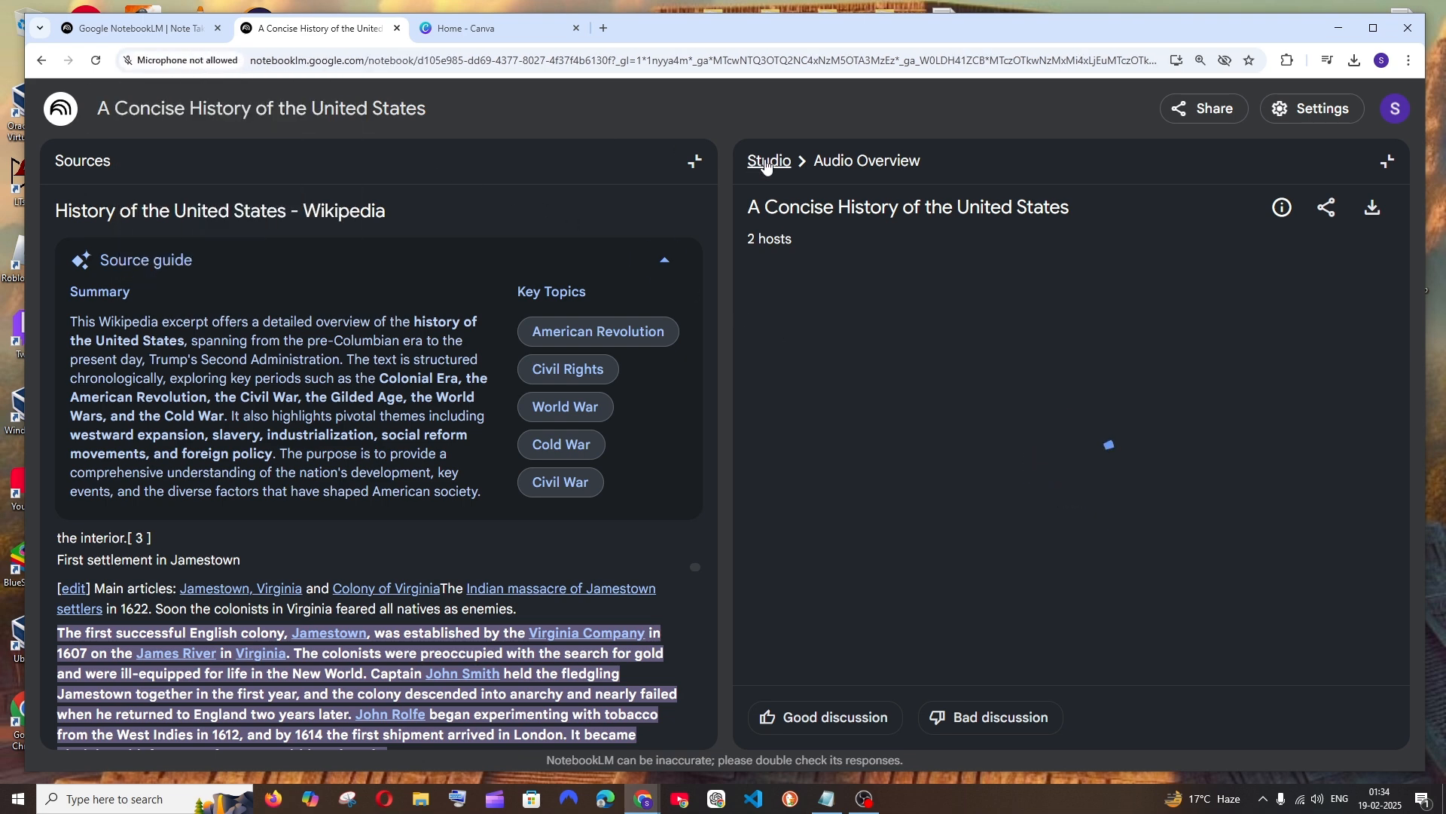
{"action": "left_click", "coordinate": [765, 165]}
{"action": "scroll", "coordinate": [738, 382], "scroll_direction": "down", "scroll_amount": 5}
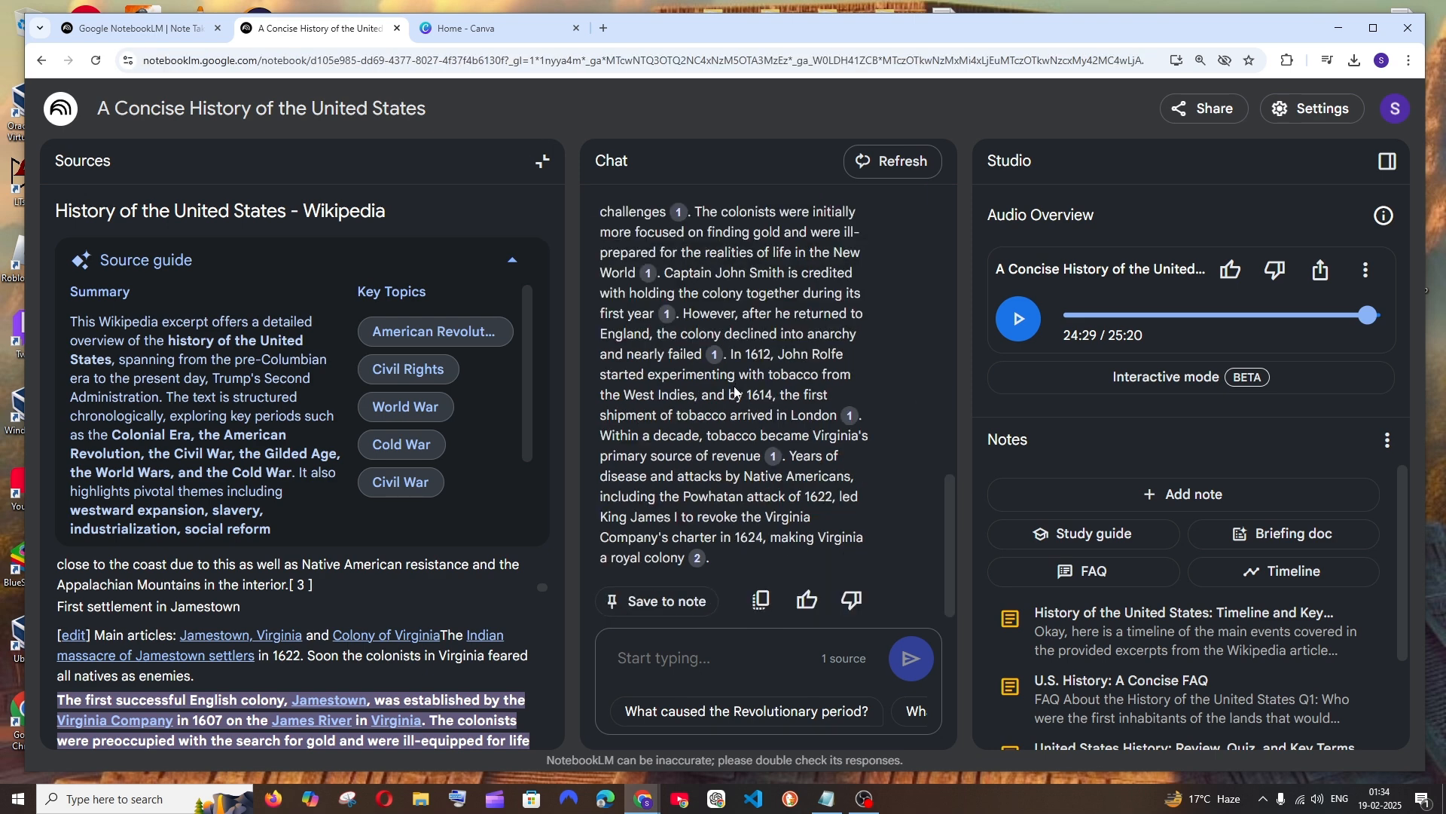